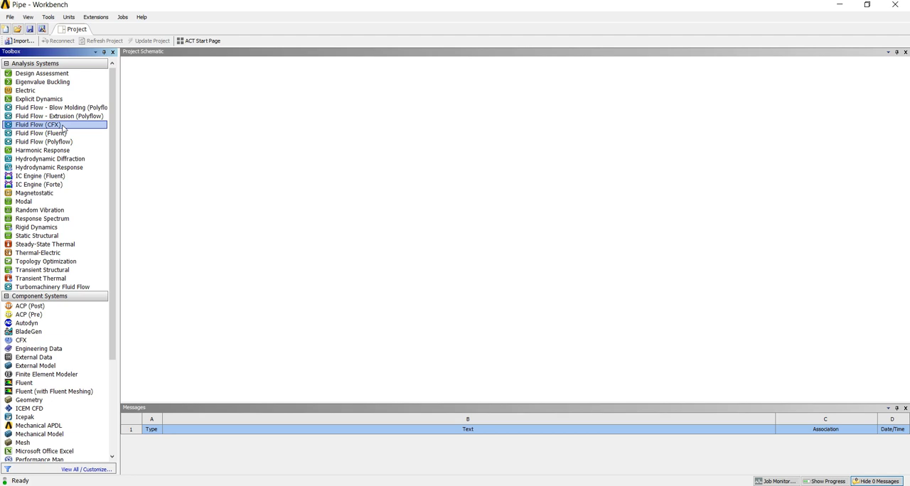
Add a standalone Fluid Flow (CFX) analysis system to the project schematic and name it "Pipe flow"
double_click(62, 126)
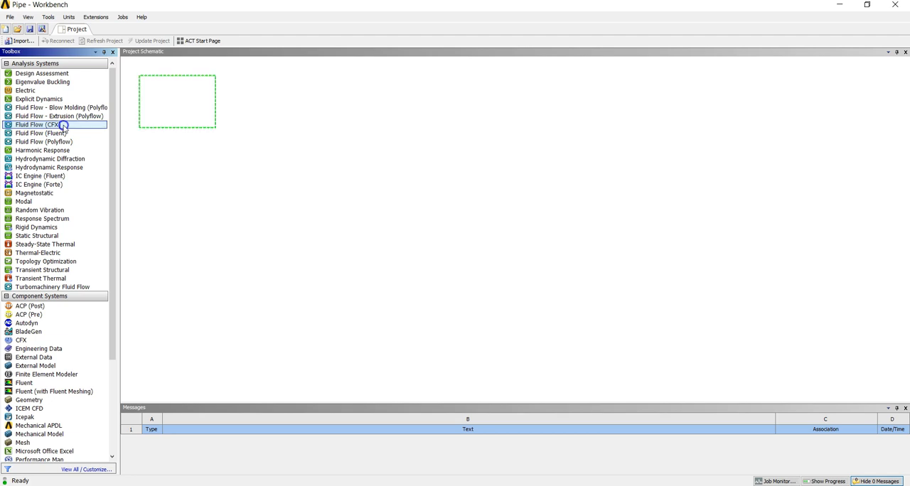
drag(62, 126, 178, 116)
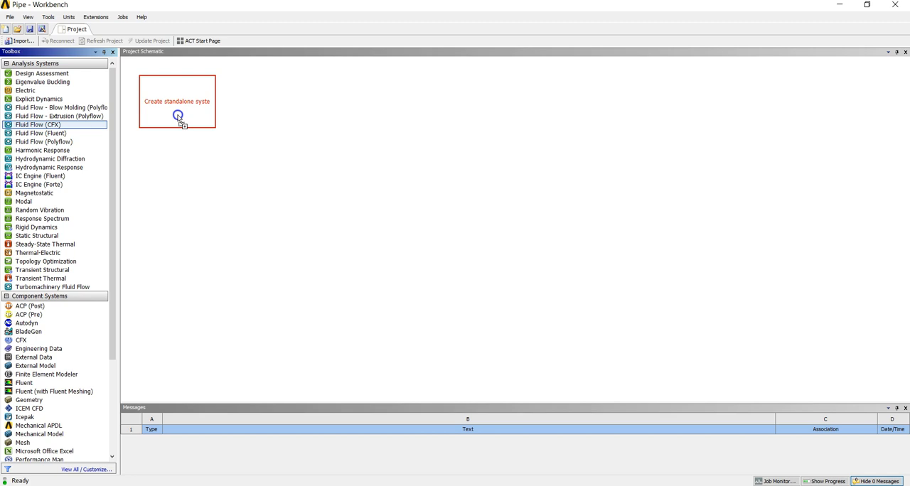
drag(179, 117, 178, 116)
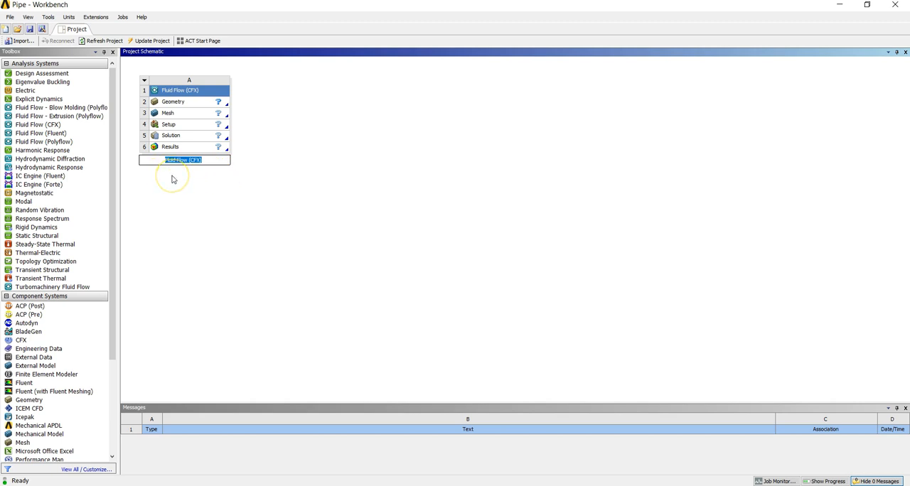
text(Pip)
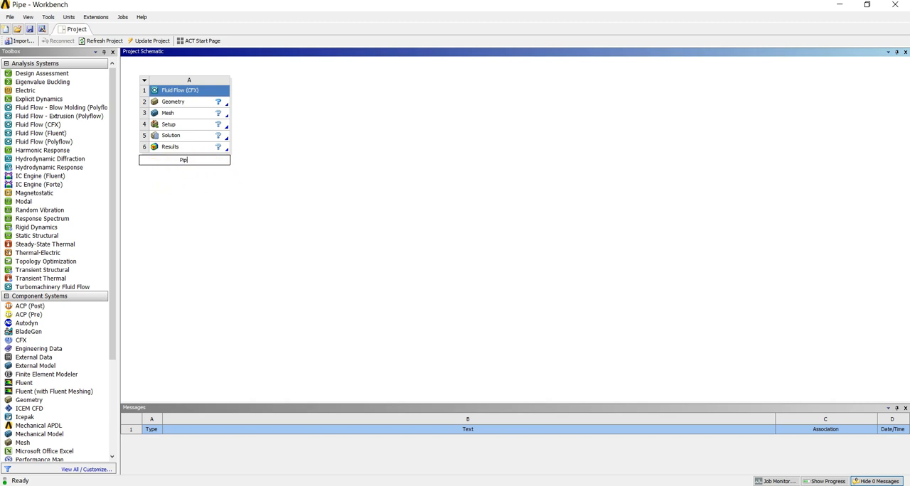
text(e flow)
key(Return)
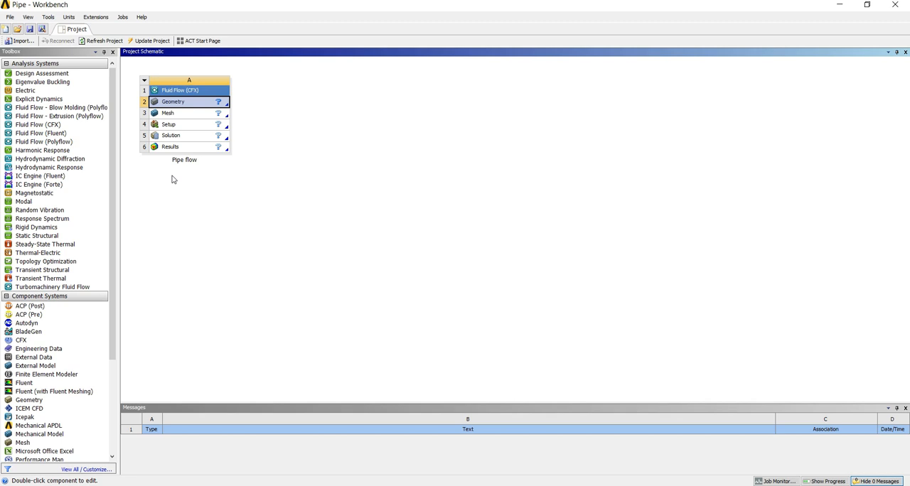
Start a new DesignModeler geometry for the Pipe flow system's Geometry cell
double_click(191, 108)
right_click(190, 107)
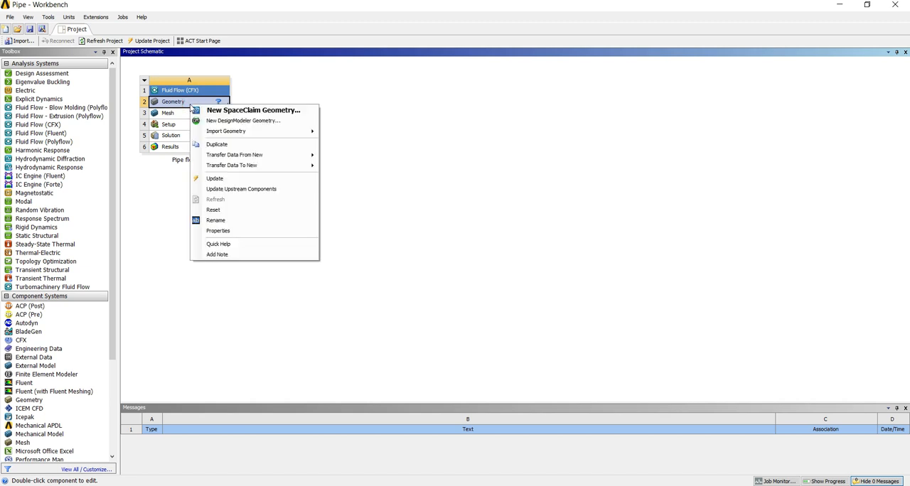
click(223, 124)
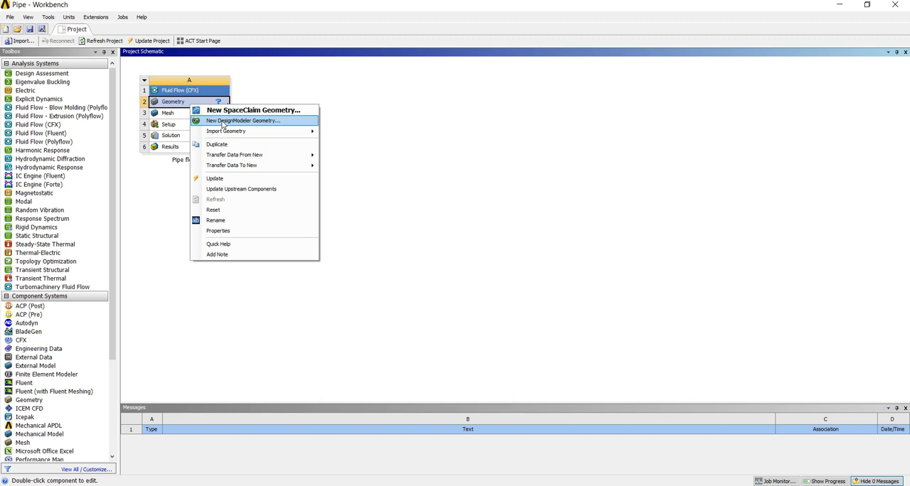
click(221, 122)
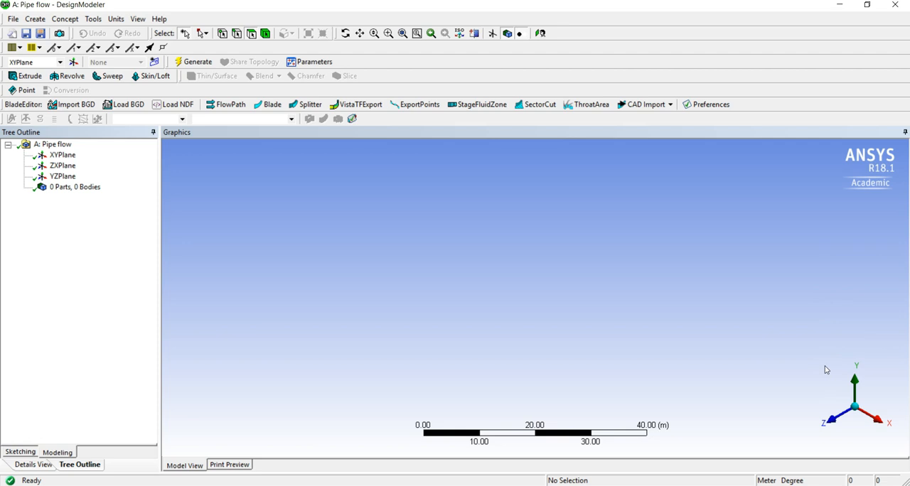
Create a new sketch on the YZ plane and select it for drawing
click(878, 422)
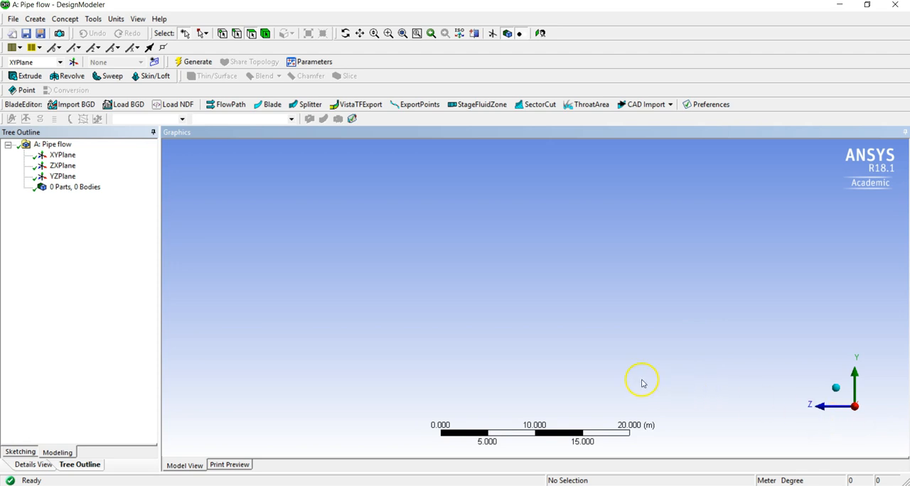
scroll(530, 370, up, 2)
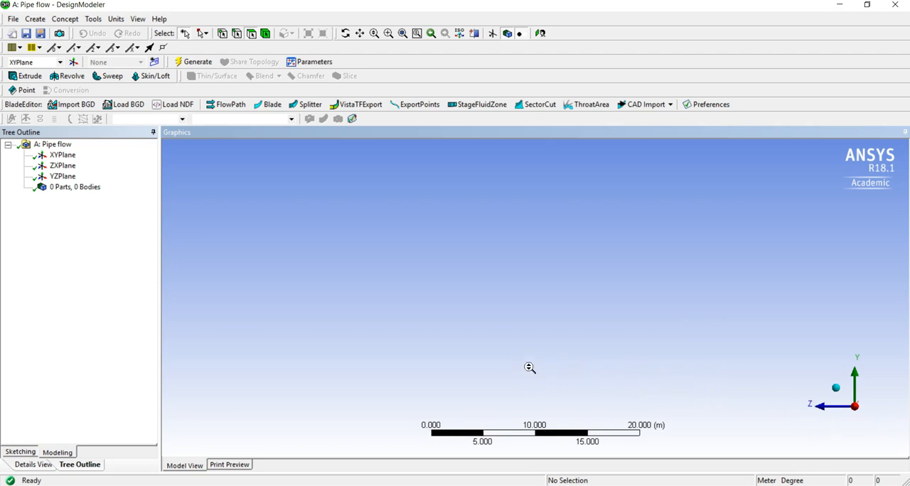
scroll(529, 368, up, 2)
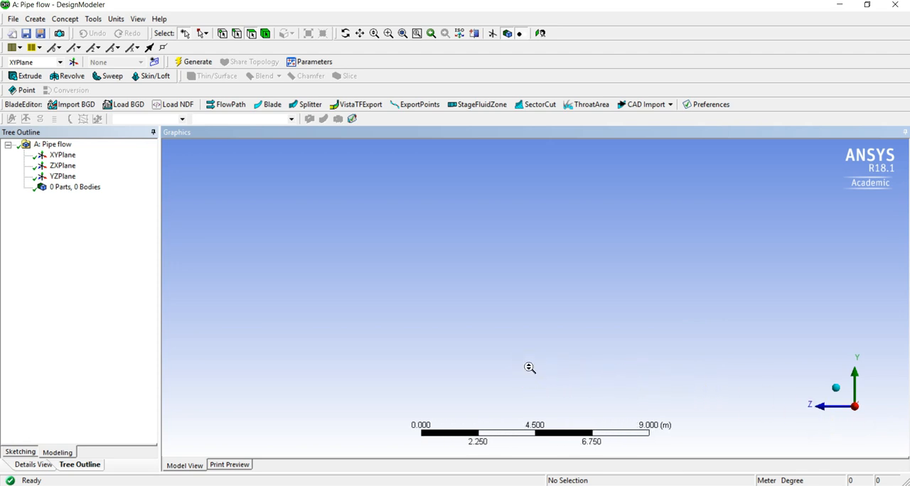
scroll(529, 367, up, 1)
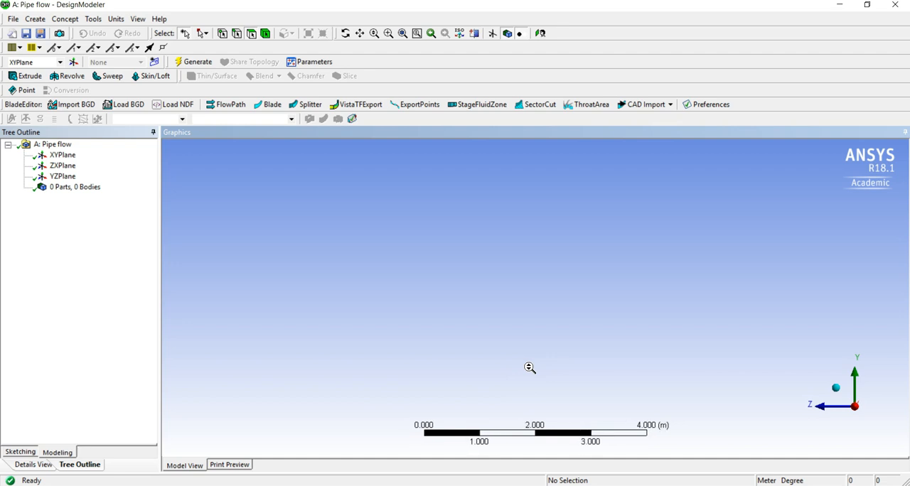
scroll(529, 367, up, 1)
scroll(530, 368, up, 1)
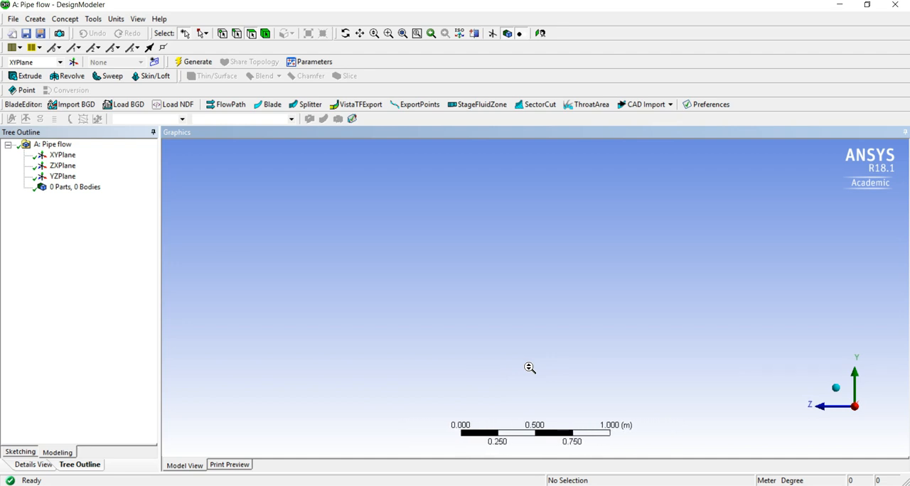
scroll(530, 367, down, 3)
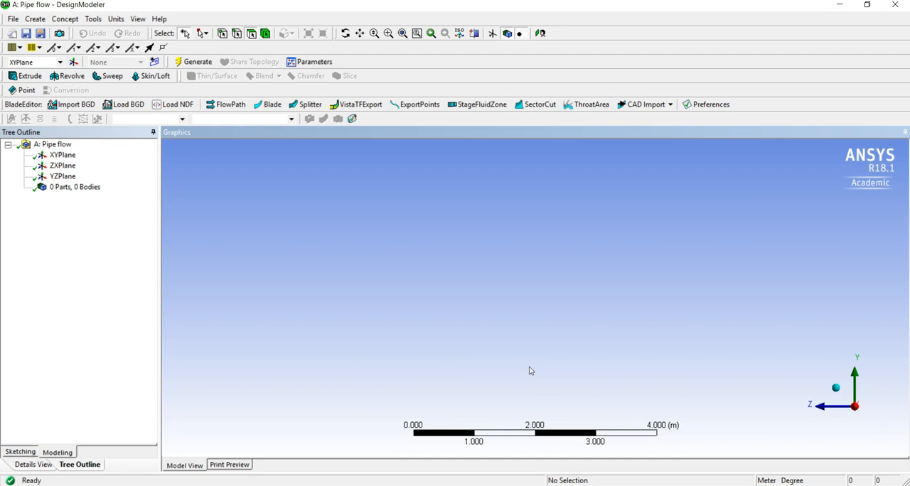
scroll(530, 370, up, 3)
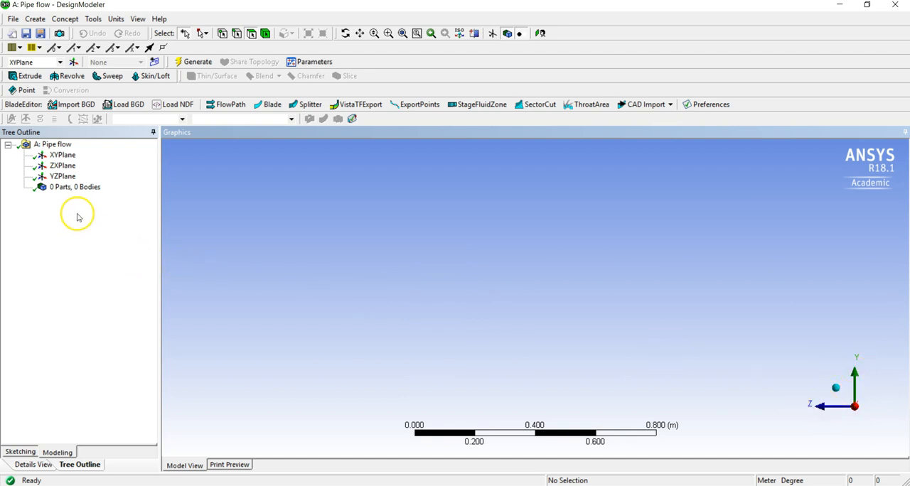
click(65, 181)
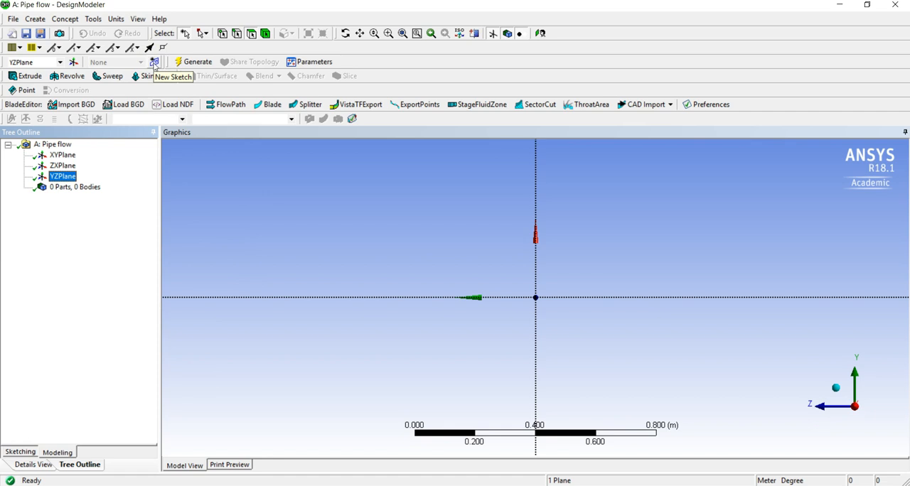
click(154, 63)
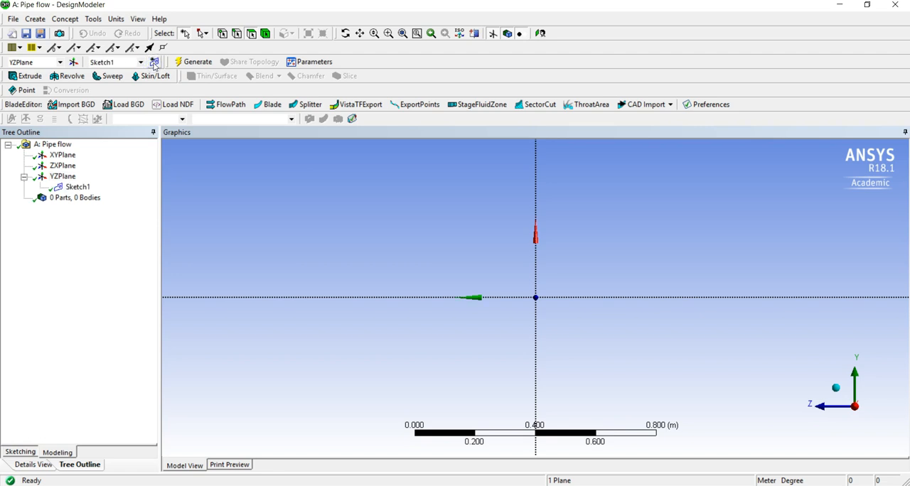
click(84, 187)
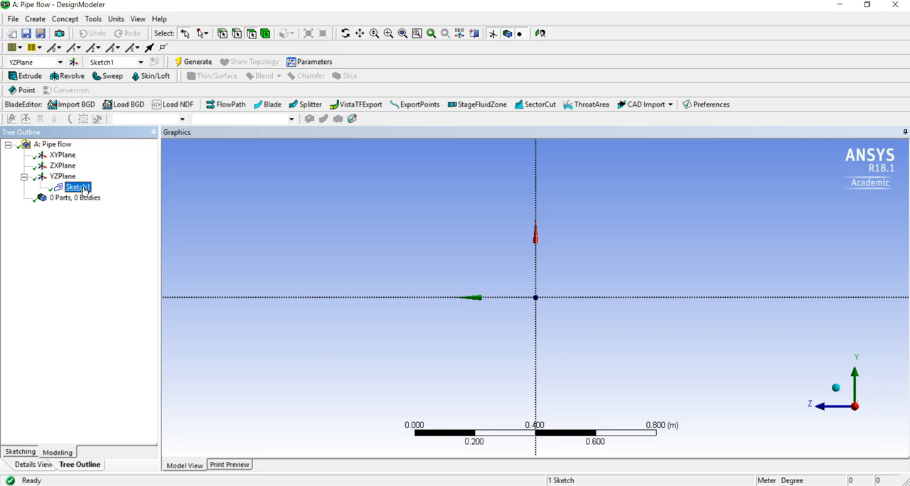
Sketch a circle about 0.29 m in diameter centred on the origin of the YZ plane
click(21, 452)
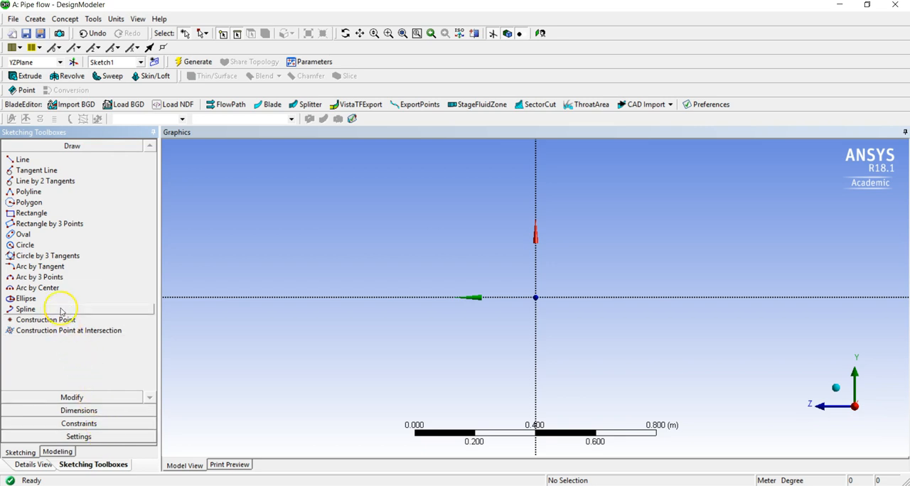
click(40, 246)
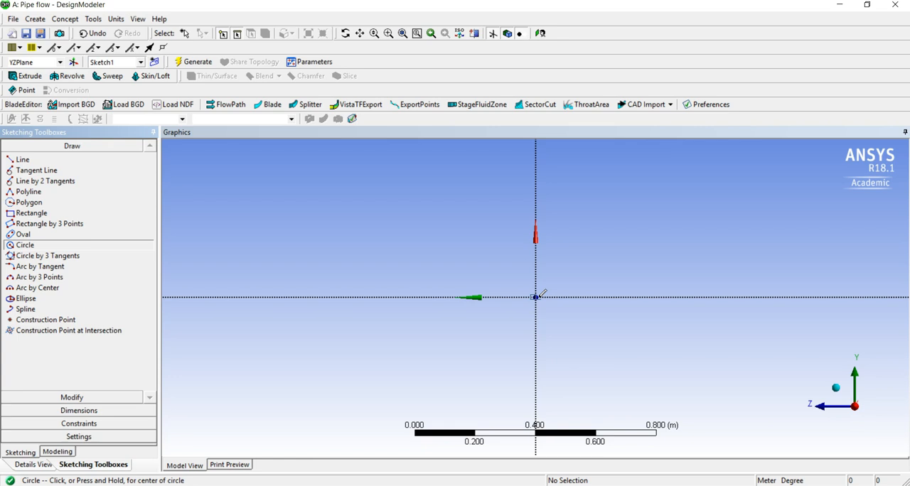
click(536, 295)
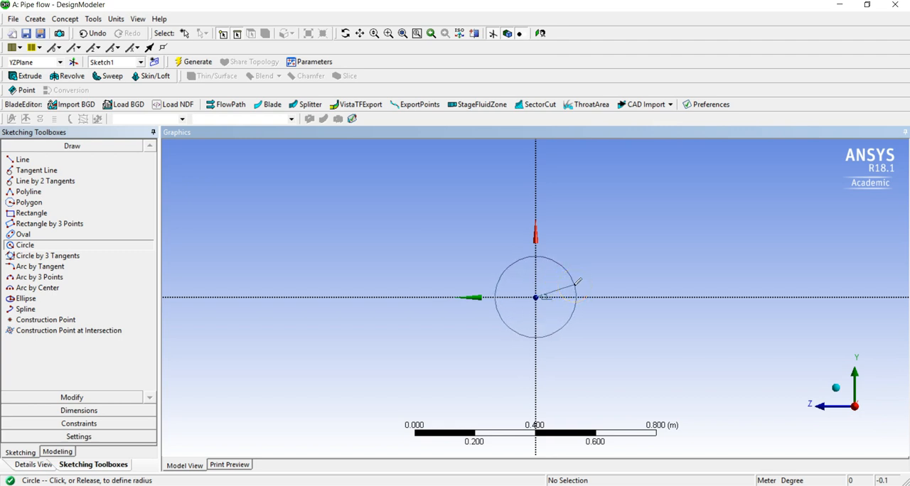
click(579, 282)
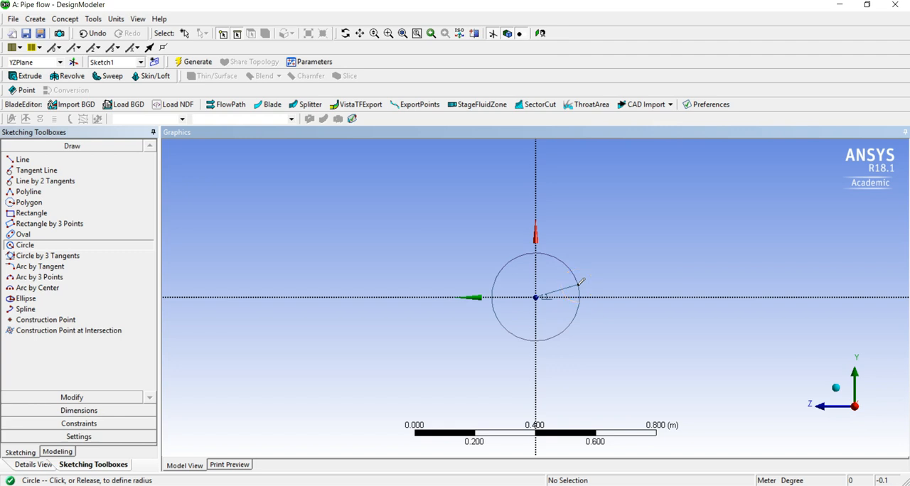
click(579, 282)
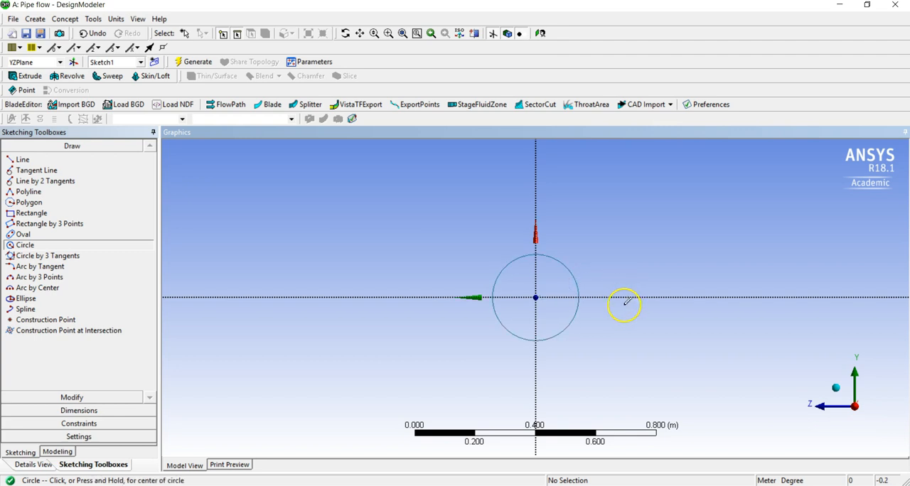
Add a diameter dimension to the circle, placing its label outside the circle near the positive Z axis
click(105, 410)
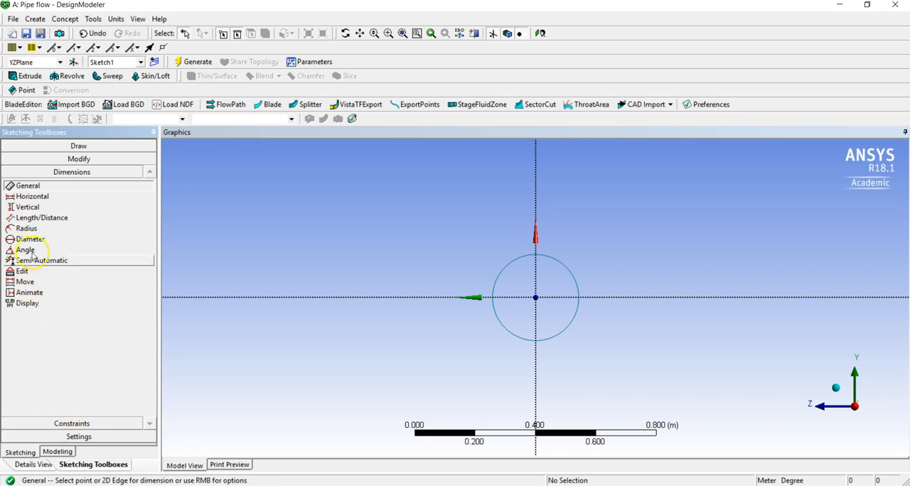
click(39, 239)
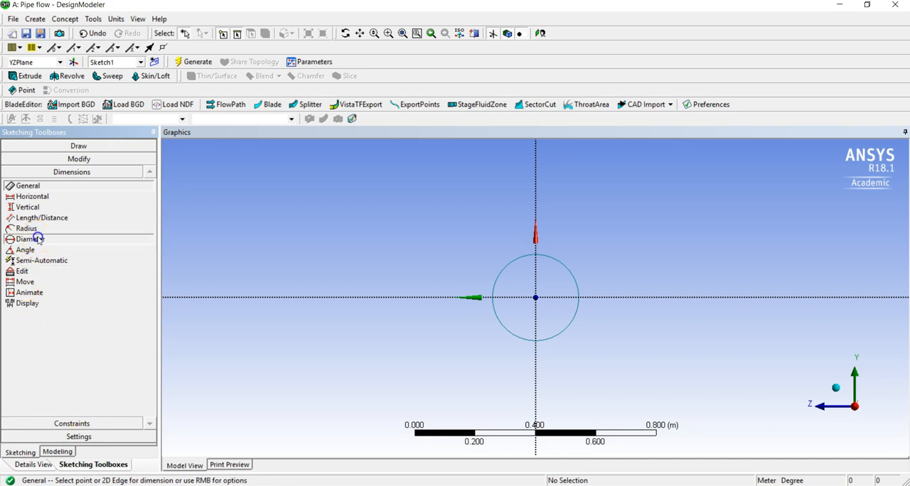
click(506, 269)
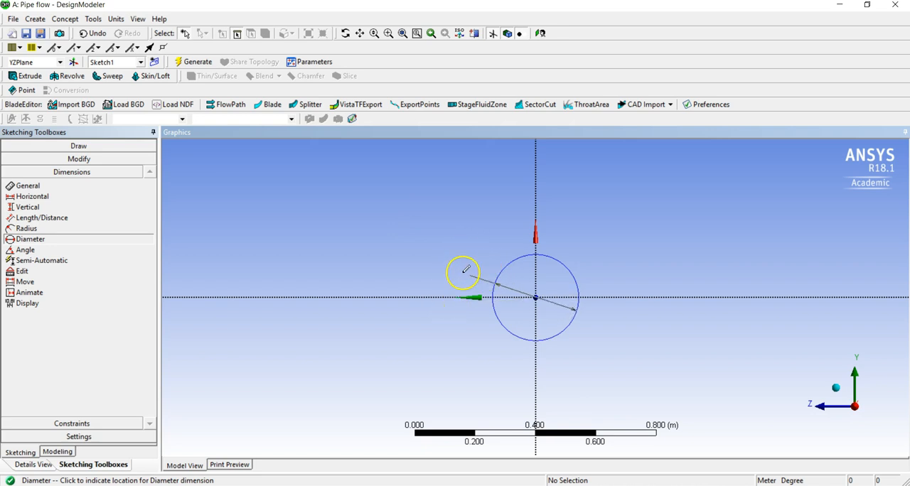
click(466, 270)
click(463, 281)
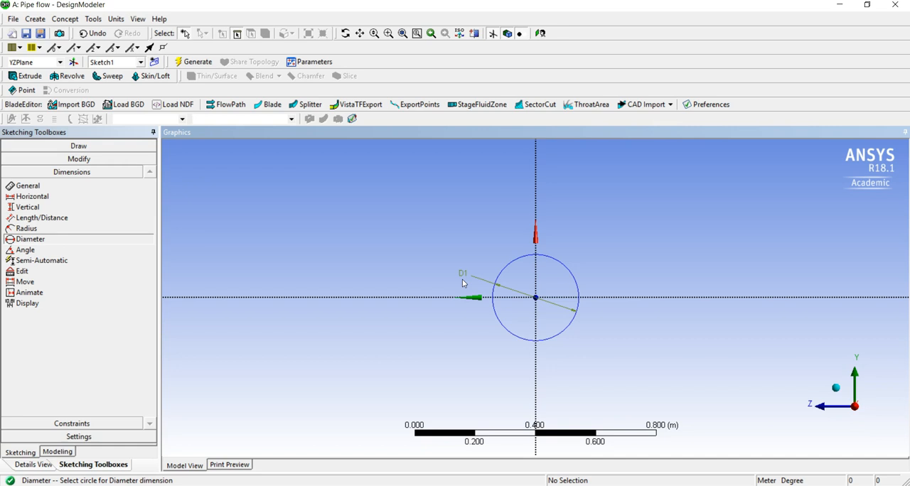
Set the circle's diameter to 0.3 m and return from sketching to modeling mode
click(37, 465)
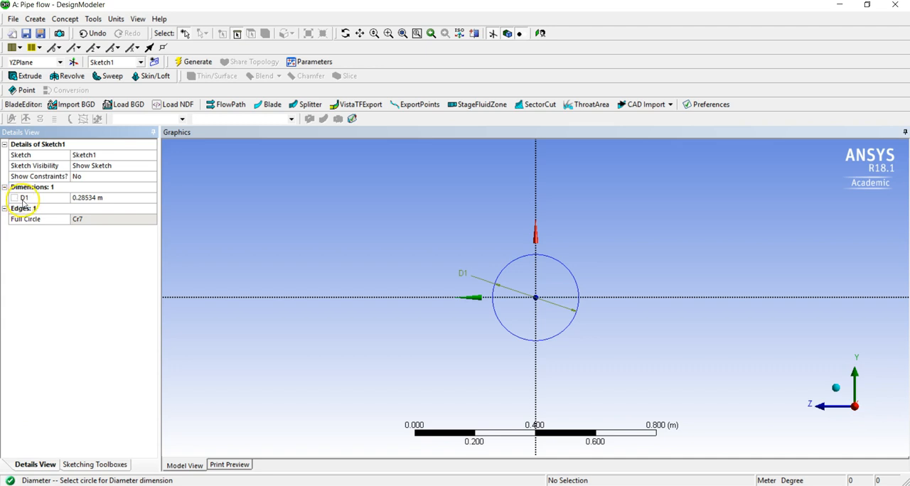
click(86, 197)
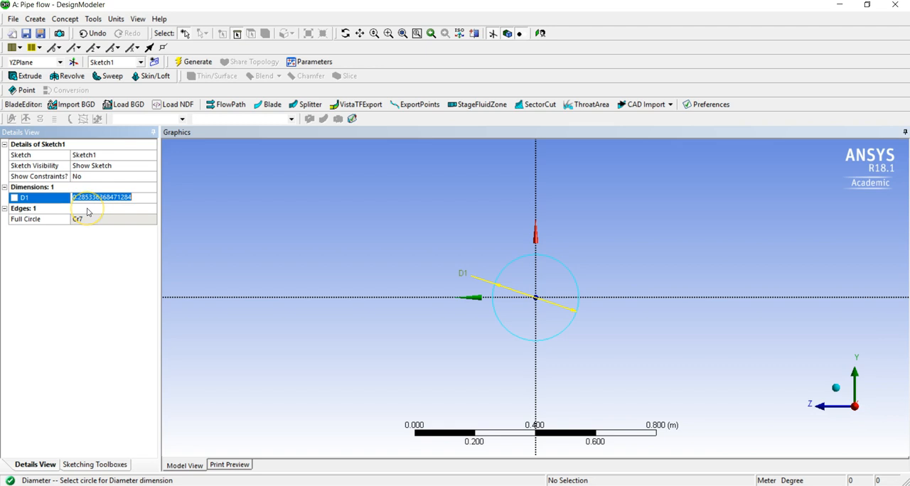
text(0.3)
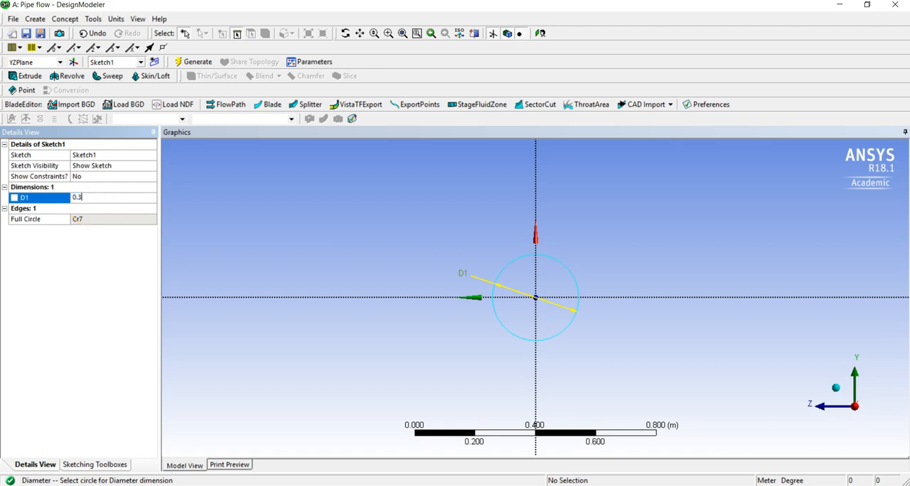
key(Return)
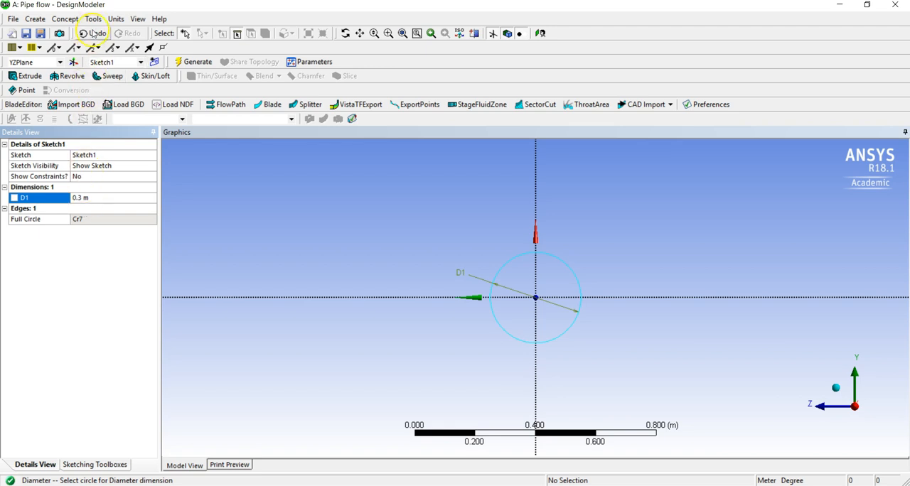
click(116, 19)
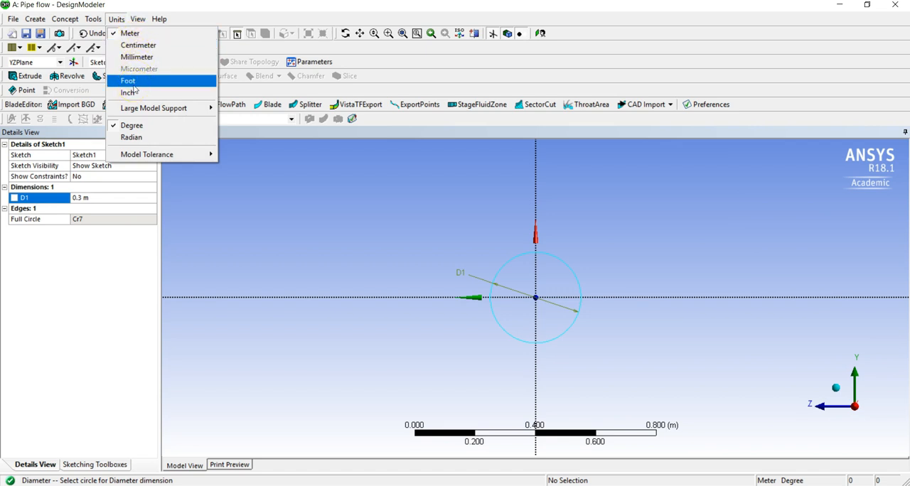
click(88, 255)
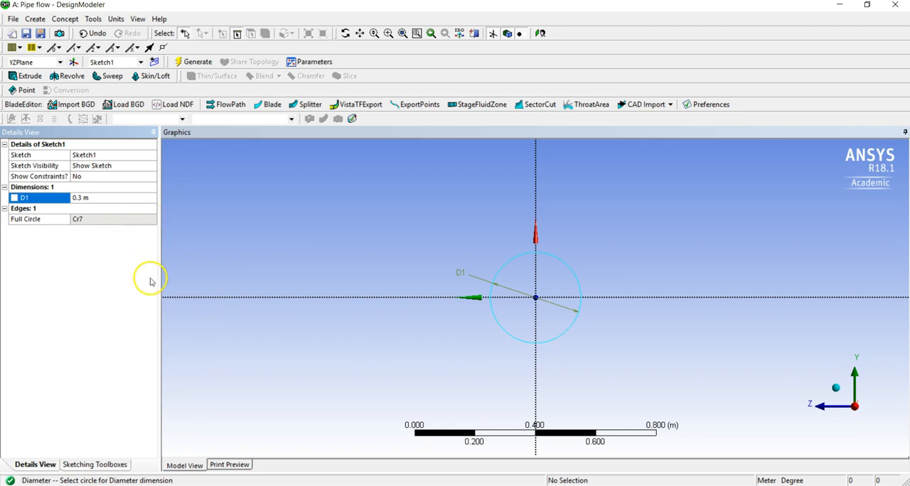
click(92, 466)
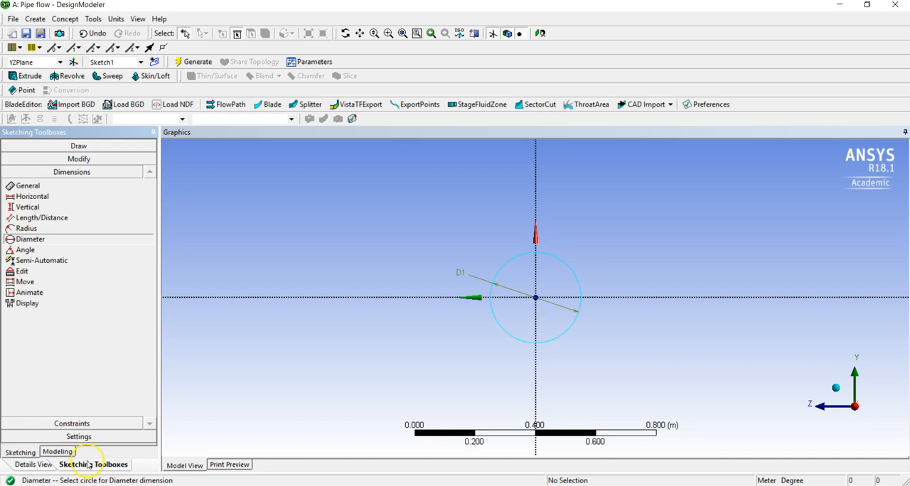
click(58, 452)
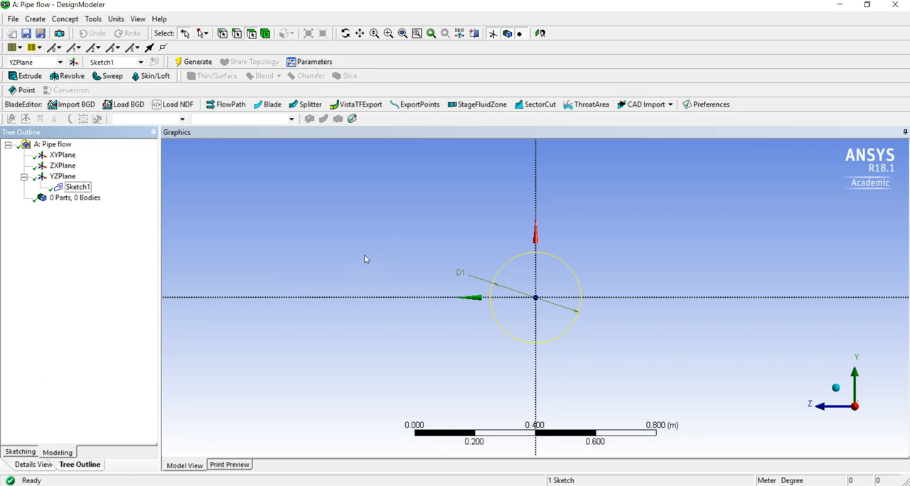
Start an Extrude feature from the circle sketch on the YZ plane and apply that sketch as its geometry
mouse_move(364, 258)
middle_down()
mouse_move(518, 301)
mouse_move(495, 269)
mouse_move(500, 257)
mouse_move(512, 275)
middle_up()
scroll(511, 277, down, 3)
scroll(511, 278, down, 3)
scroll(511, 277, down, 2)
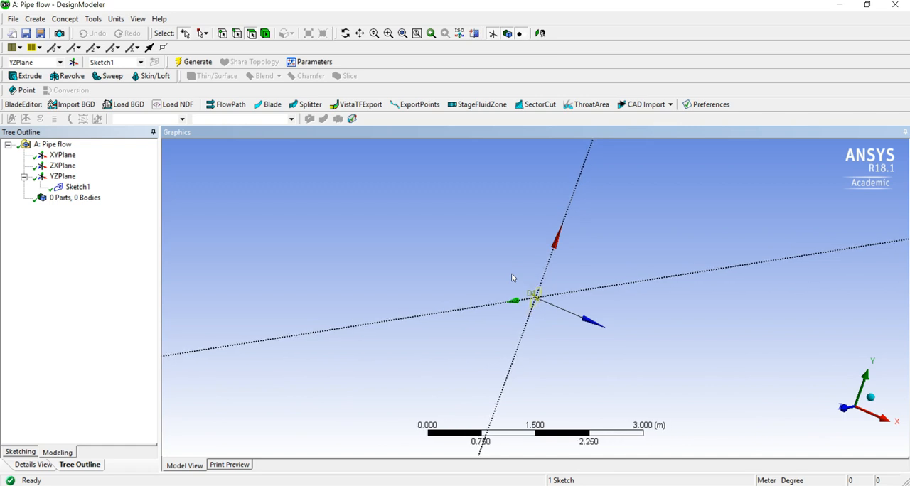
click(78, 188)
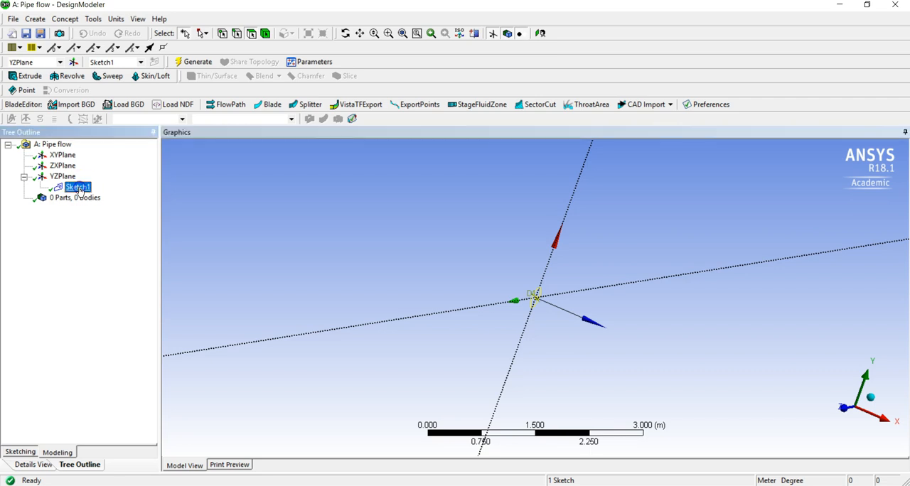
click(33, 78)
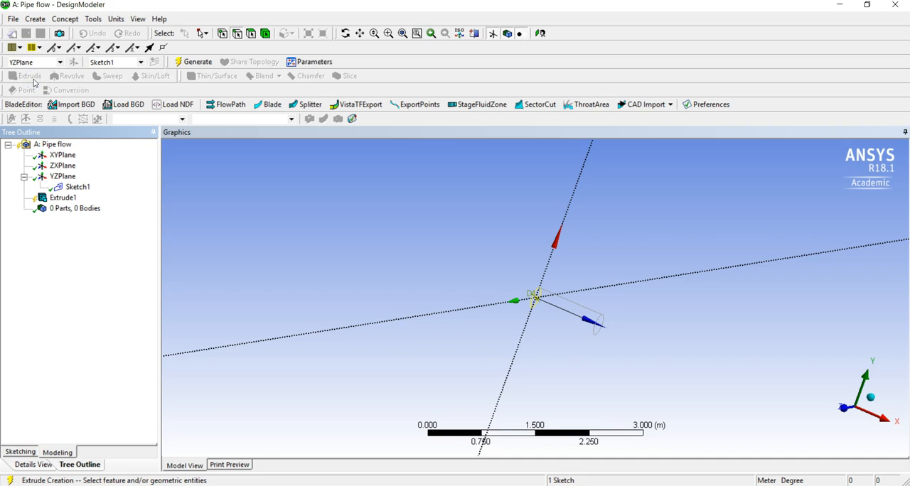
click(69, 200)
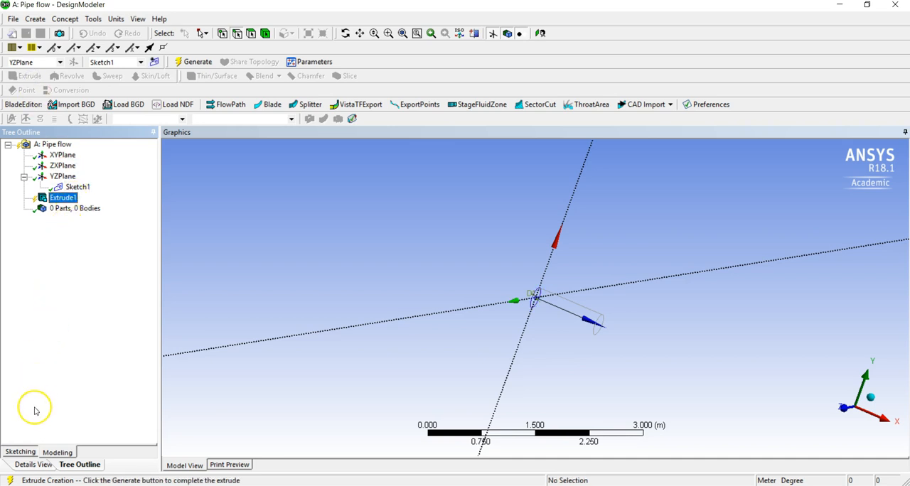
click(35, 465)
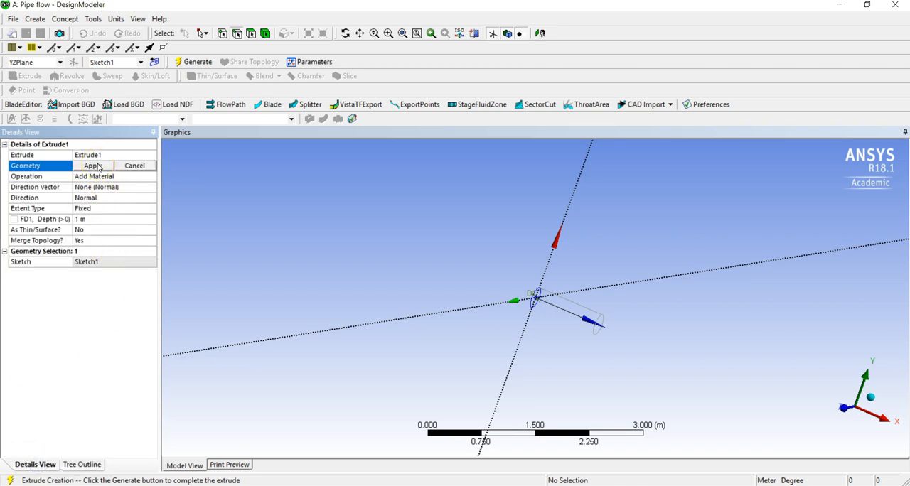
click(35, 169)
click(78, 168)
click(78, 168)
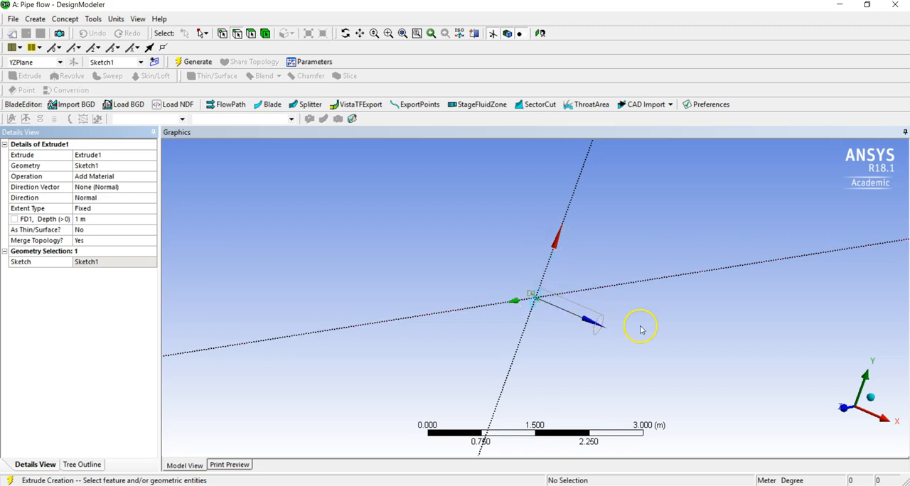
Set the extrusion direction to Normal, leaving the direction vector at None (Normal)
click(116, 187)
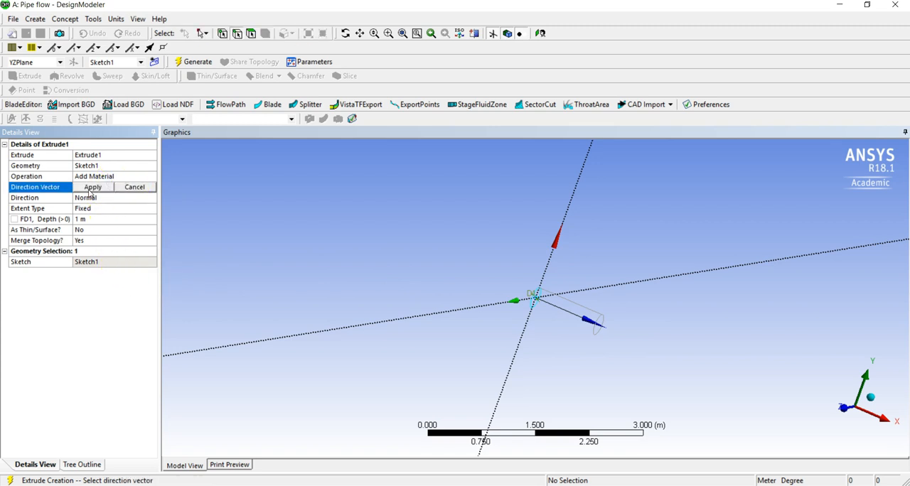
click(135, 186)
click(93, 198)
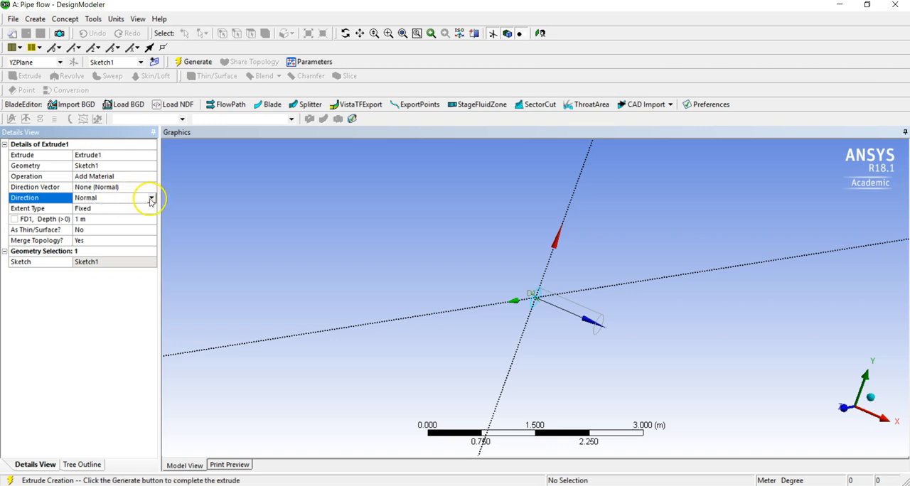
click(151, 197)
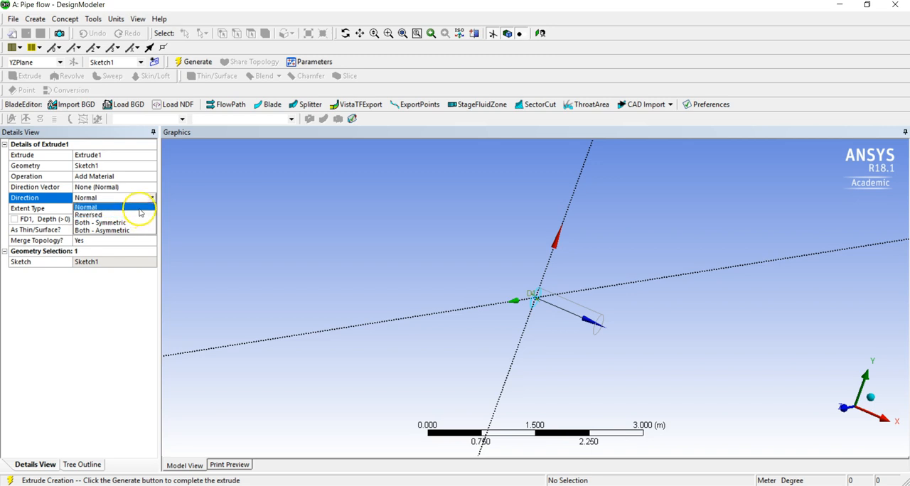
click(139, 207)
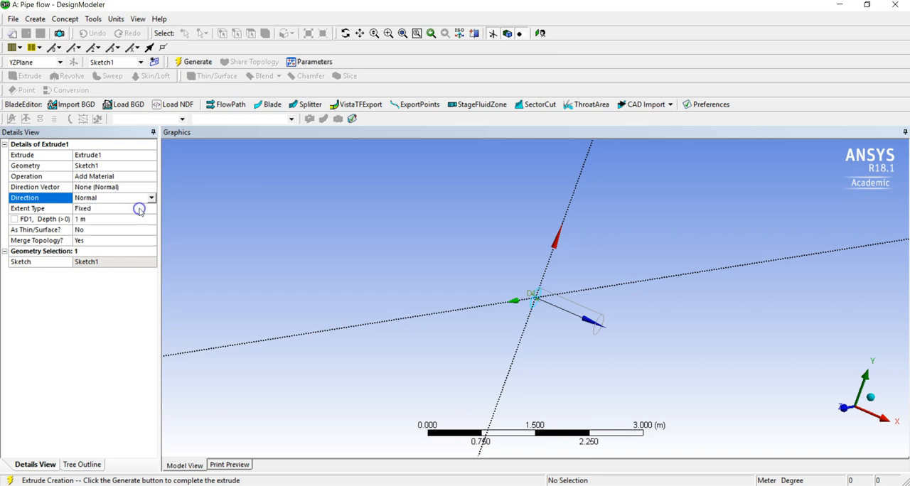
Set the extrusion depth to 2 m and generate the pipe body
click(87, 221)
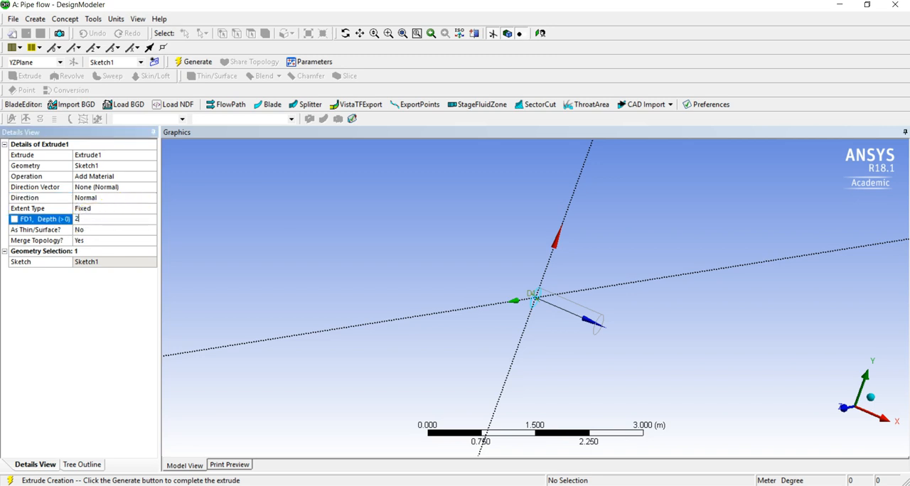
text(2)
key(Return)
click(65, 465)
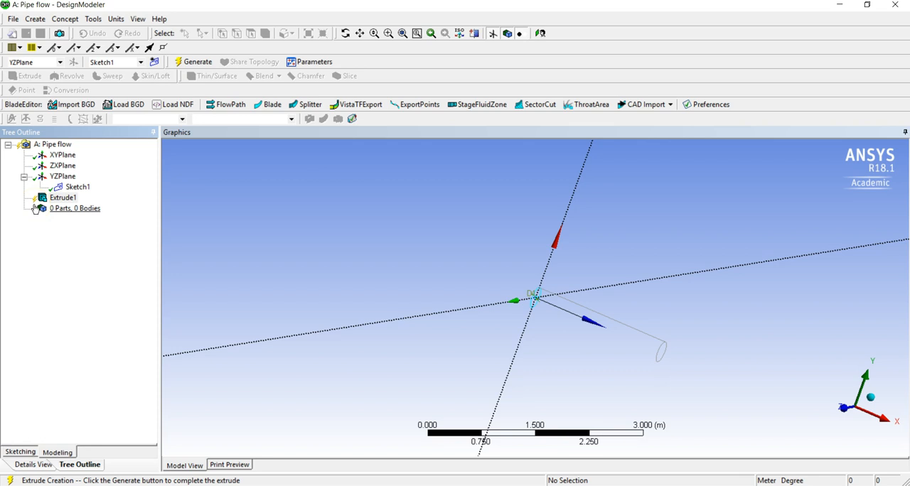
click(181, 66)
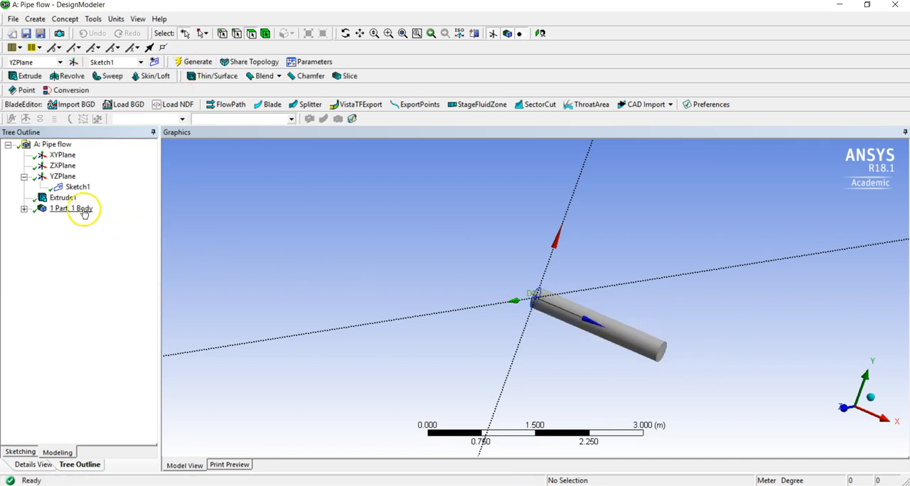
Examine the extruded pipe body from several angles, including a side view along the Z axis
click(62, 198)
scroll(655, 336, down, 1)
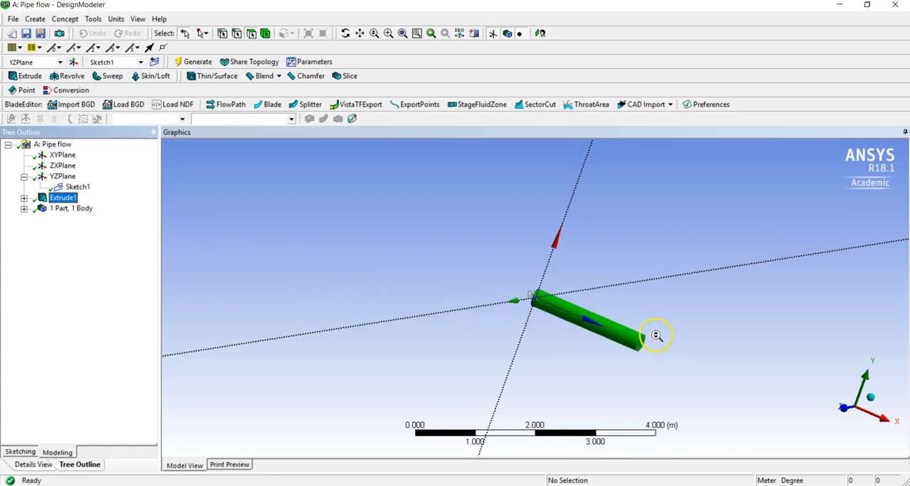
scroll(656, 336, up, 2)
middle_drag(473, 337, 553, 345)
click(526, 345)
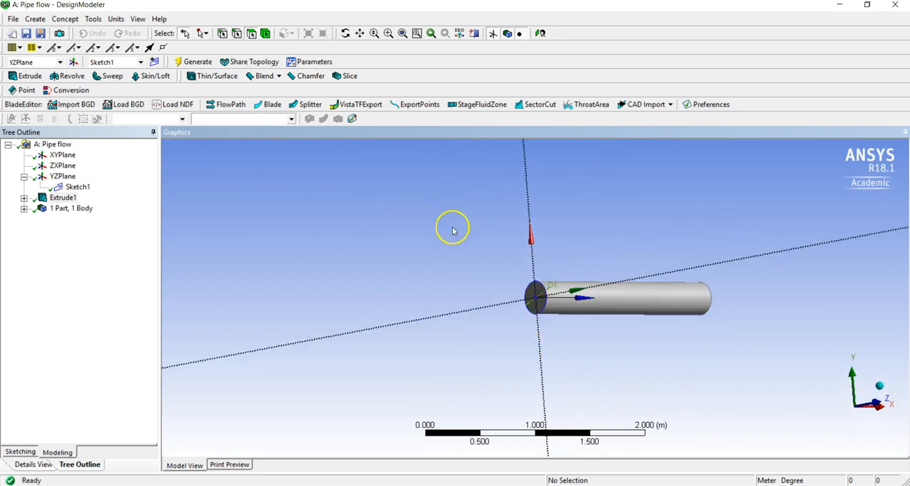
scroll(562, 287, up, 4)
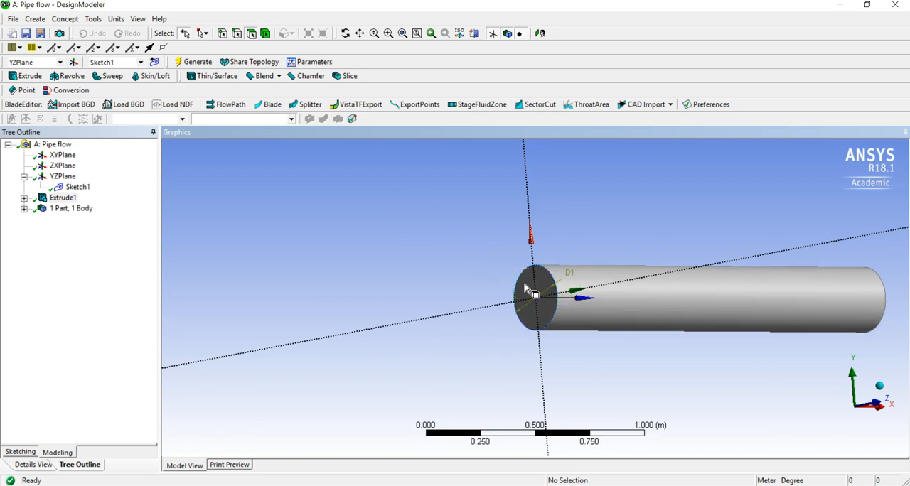
click(526, 287)
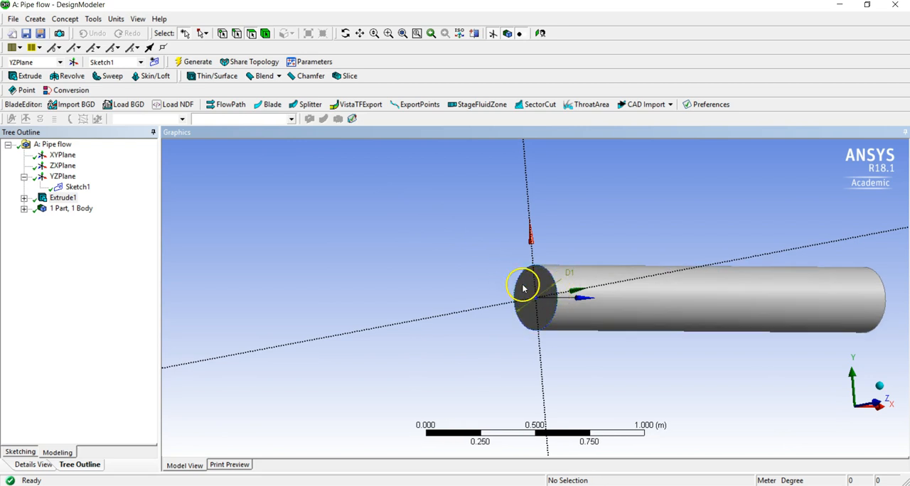
click(863, 410)
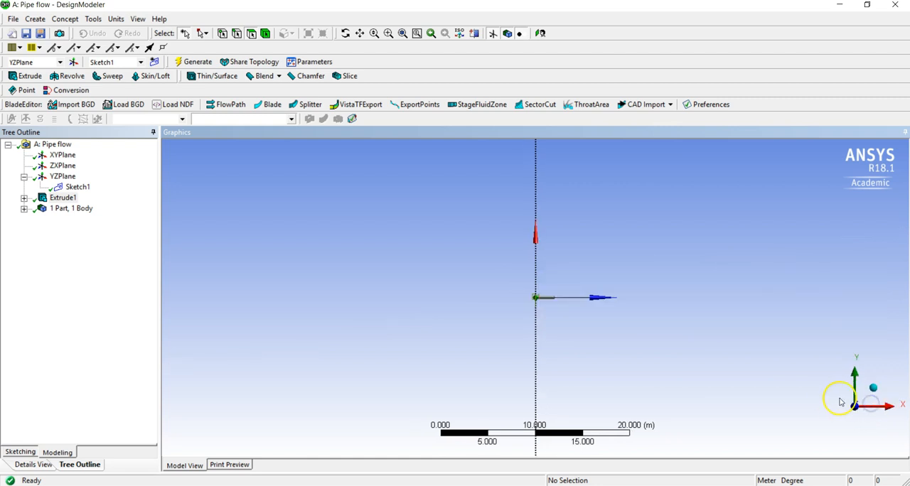
right_drag(516, 282, 570, 314)
scroll(568, 314, up, 3)
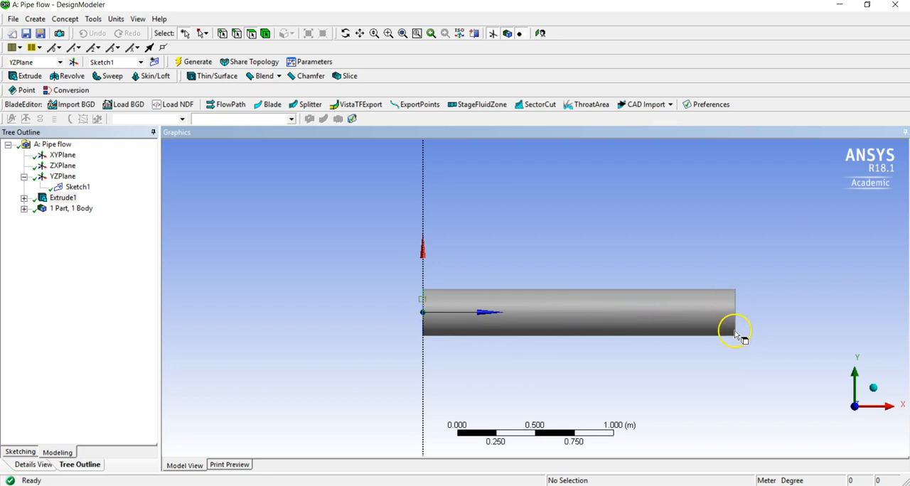
middle_drag(519, 383, 585, 384)
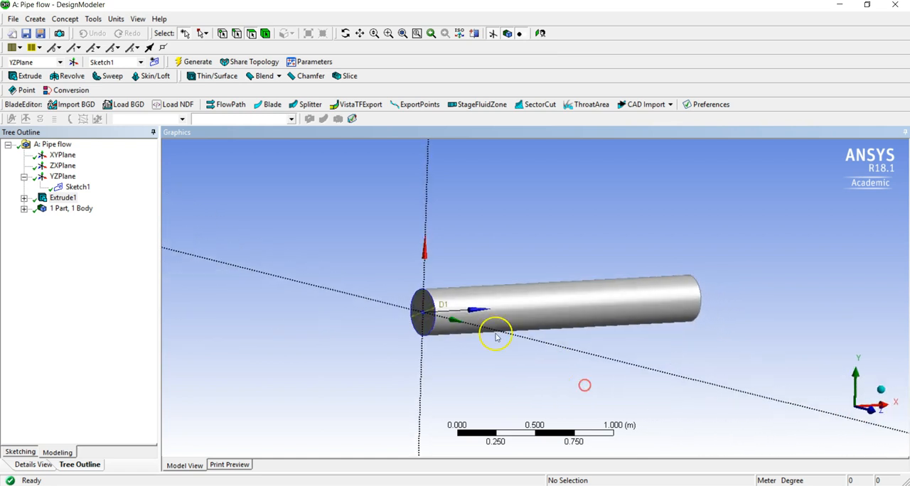
Create a named selection from the pipe's circular end face at the origin, using face selection
click(429, 329)
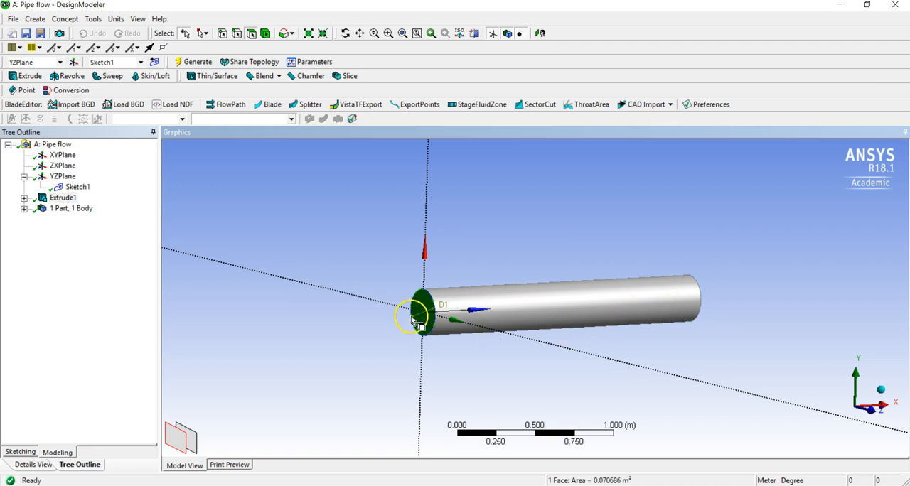
middle_drag(408, 319, 460, 312)
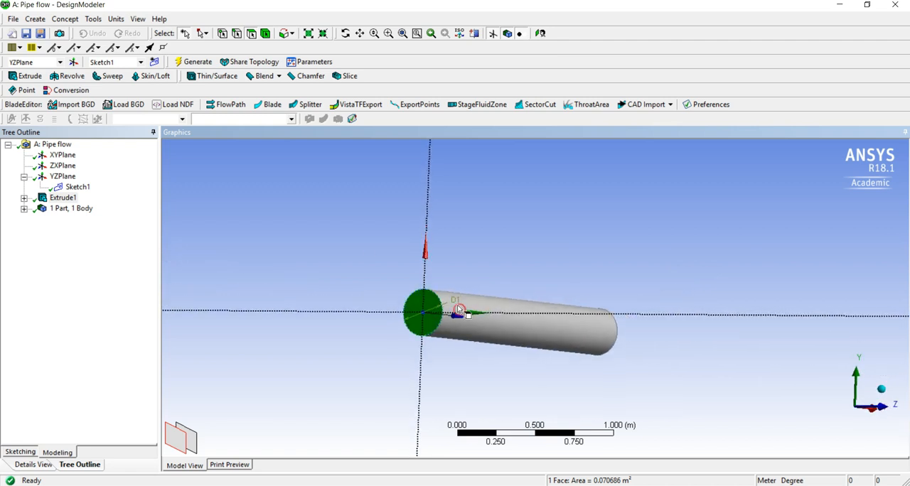
click(251, 36)
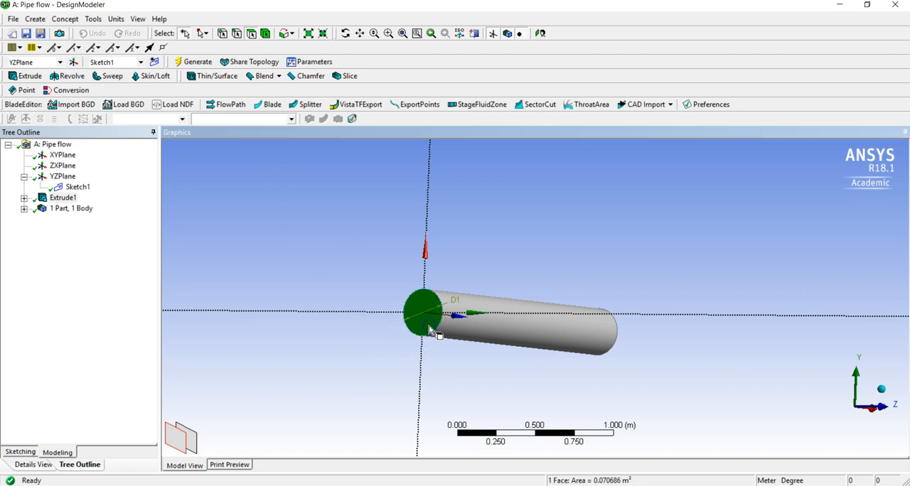
right_click(429, 329)
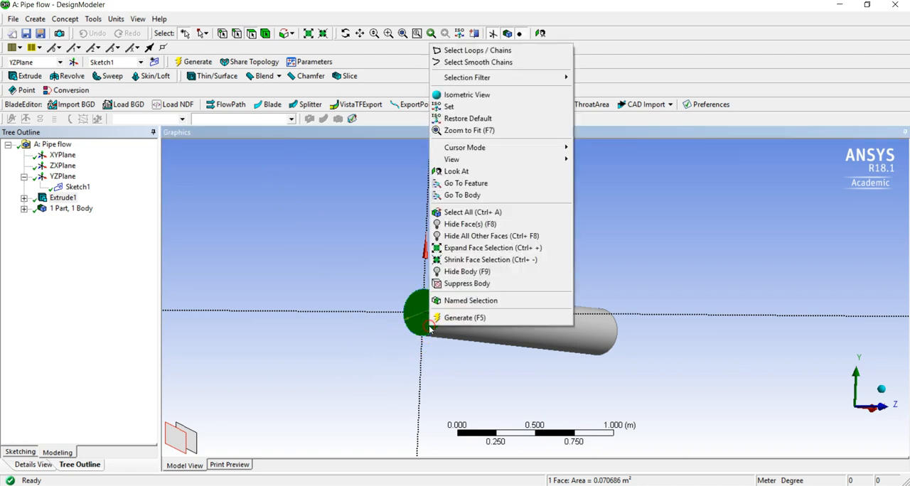
click(451, 305)
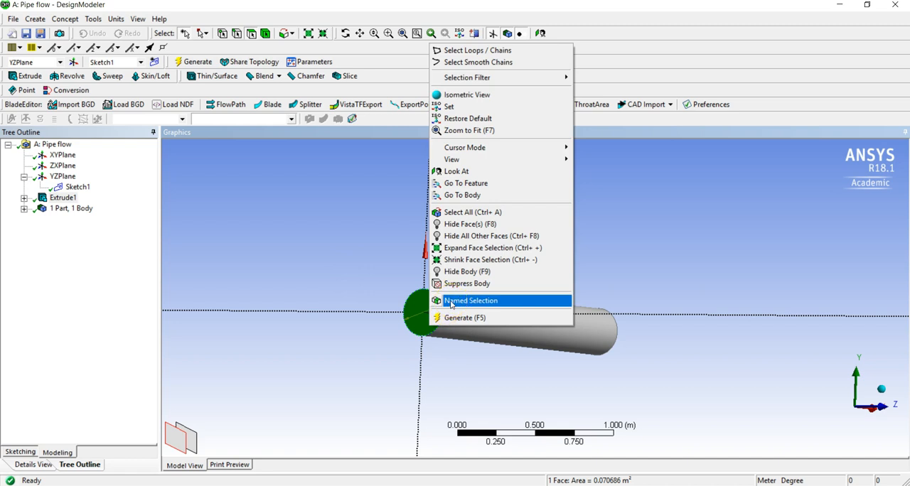
click(451, 305)
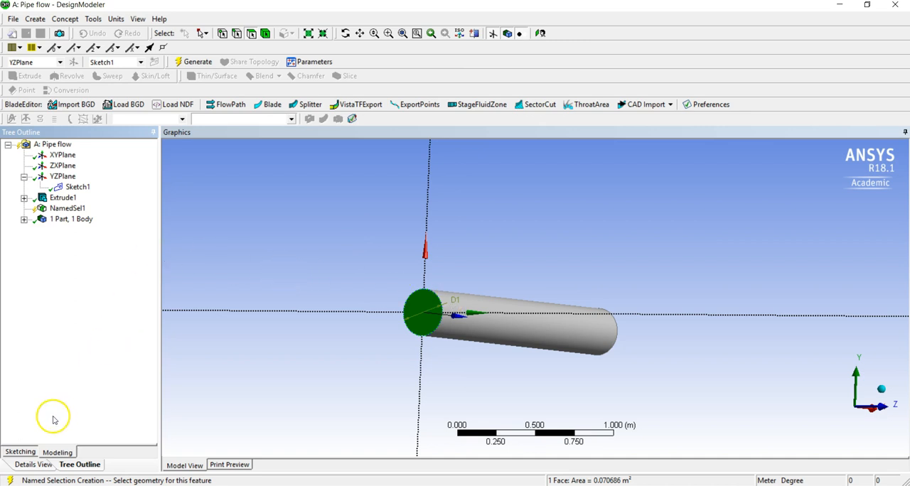
Name the end-face selection Inlet and generate it
click(68, 208)
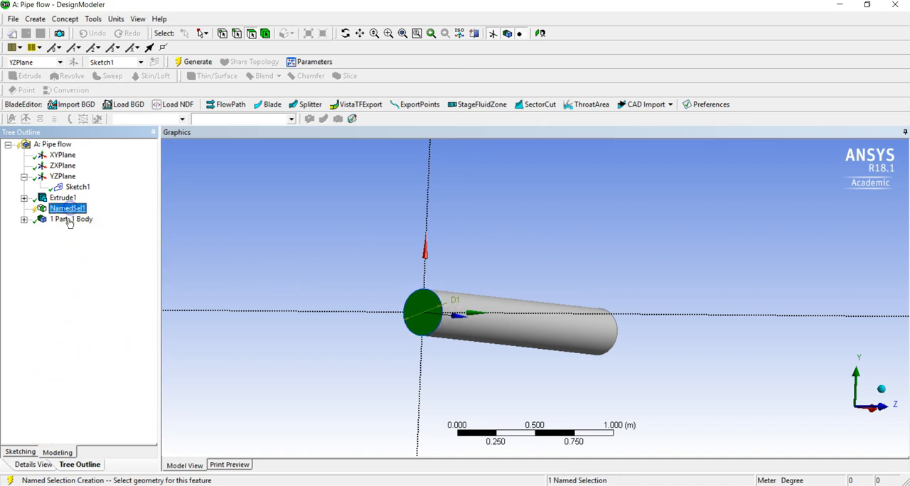
click(32, 465)
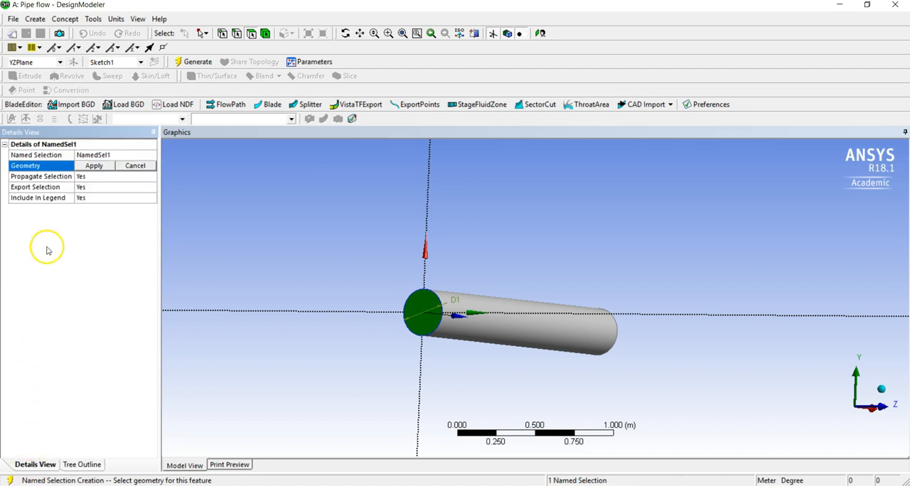
click(103, 155)
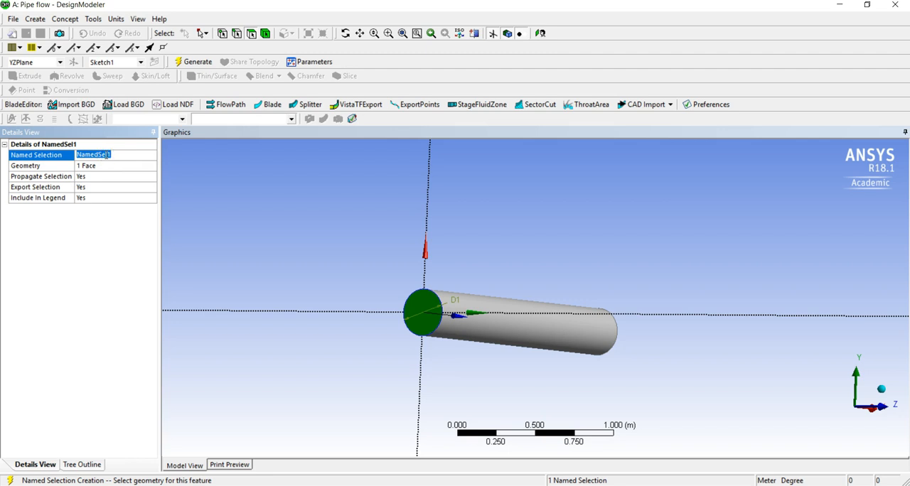
text(Inlet)
key(Return)
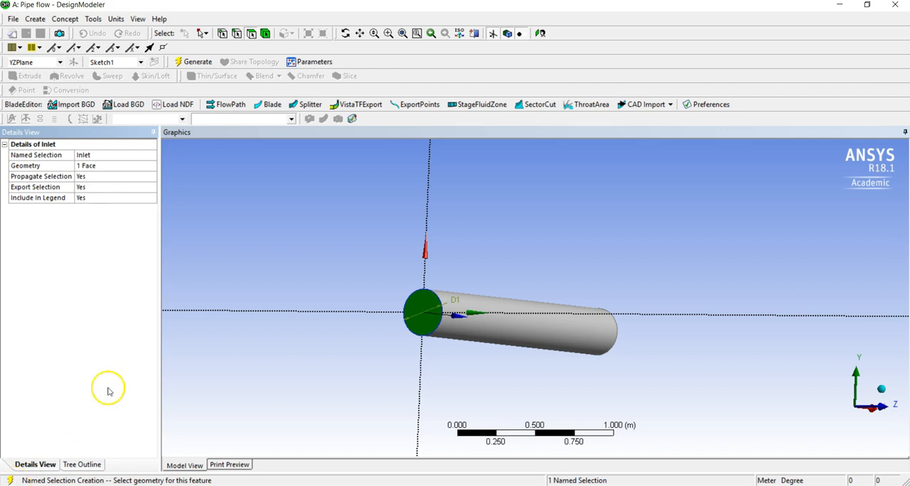
click(198, 62)
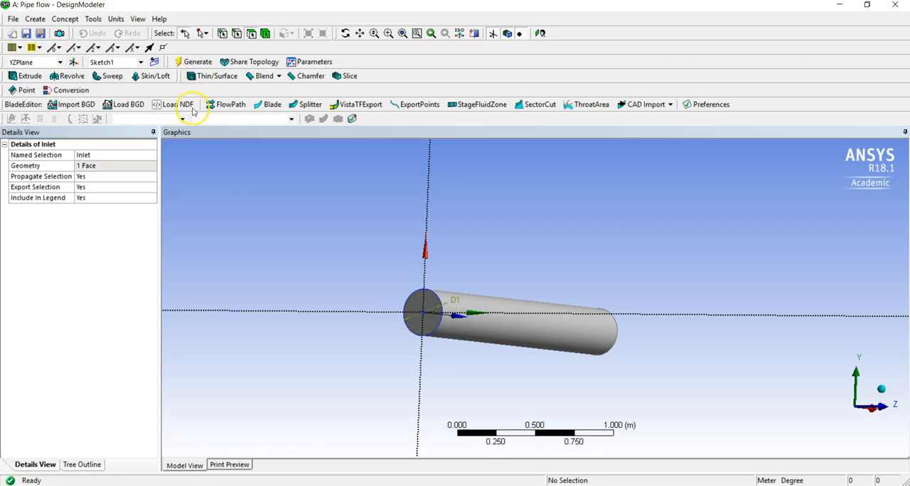
click(95, 464)
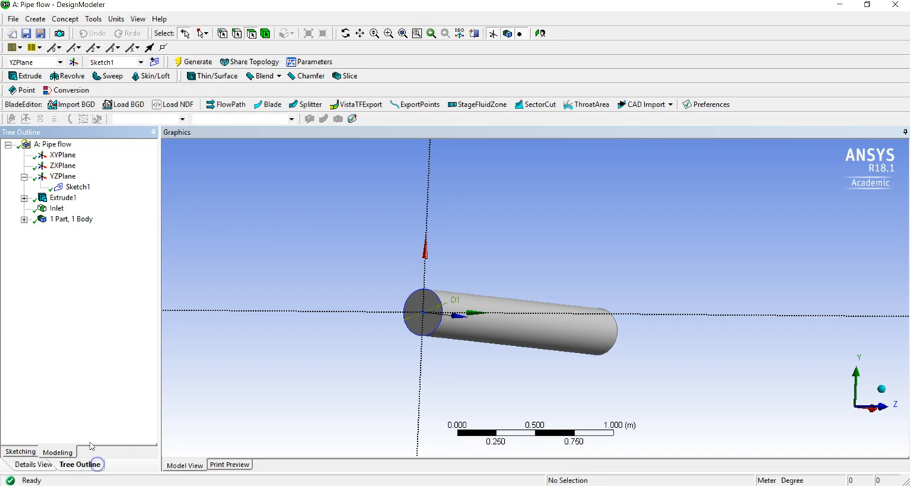
Create a named selection from the pipe's curved cylindrical face and show its details
click(53, 216)
click(510, 338)
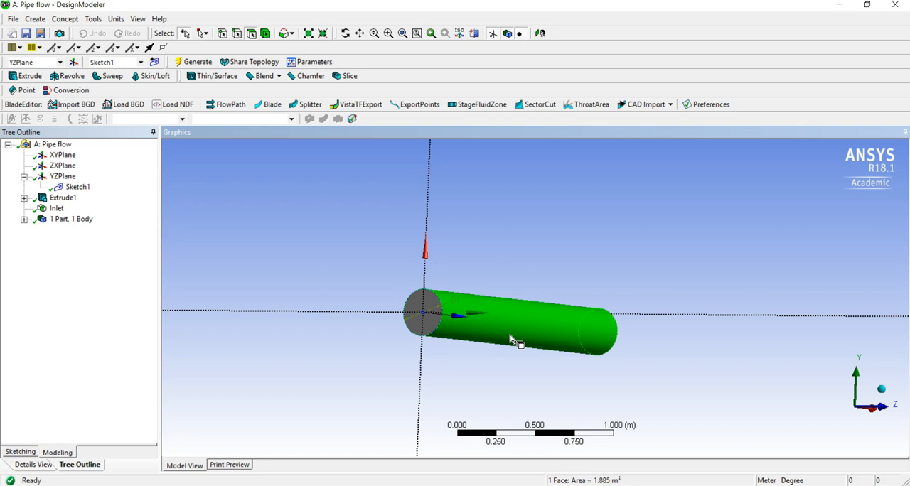
right_click(511, 340)
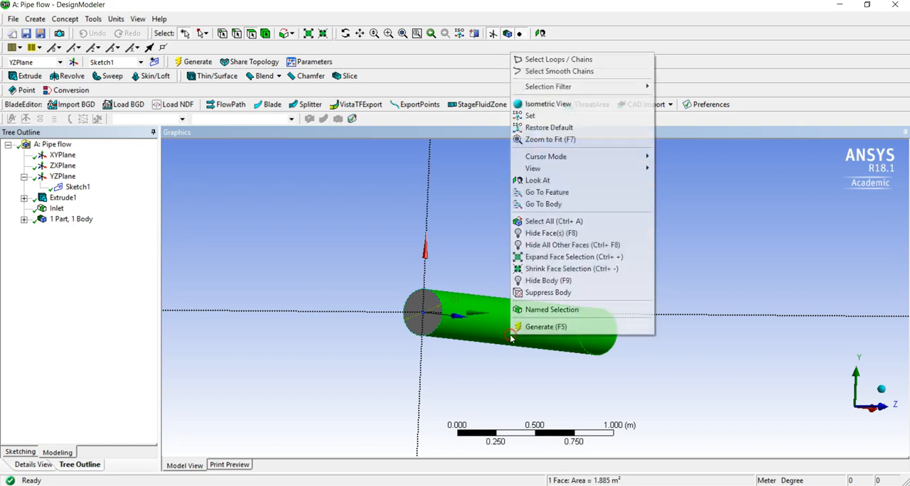
click(536, 309)
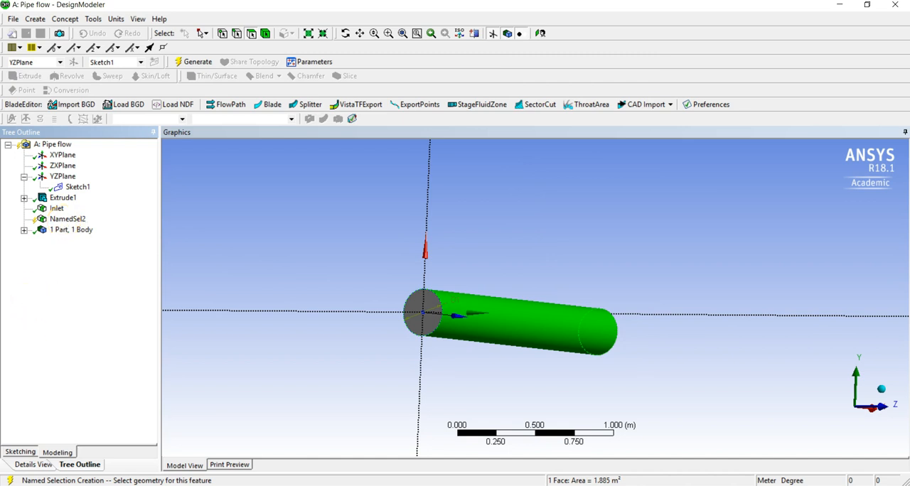
click(21, 466)
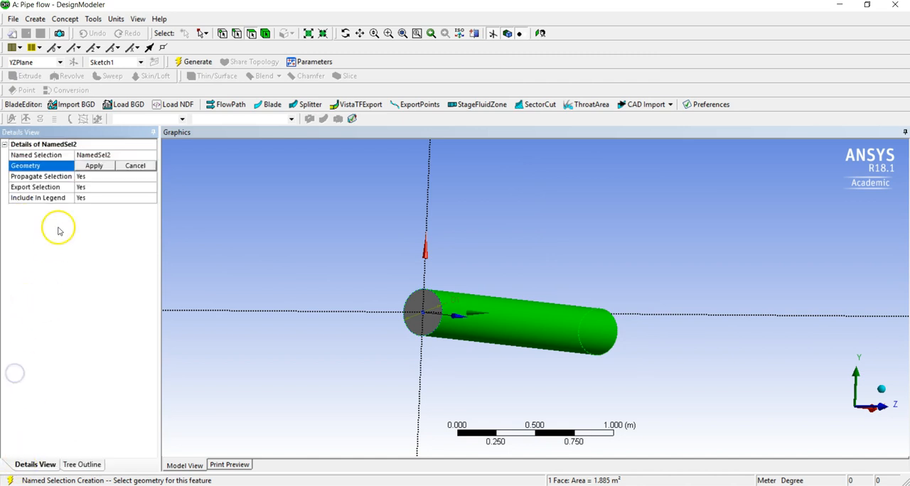
Name the curved-face selection Wall, apply the face as its geometry and generate it
click(117, 154)
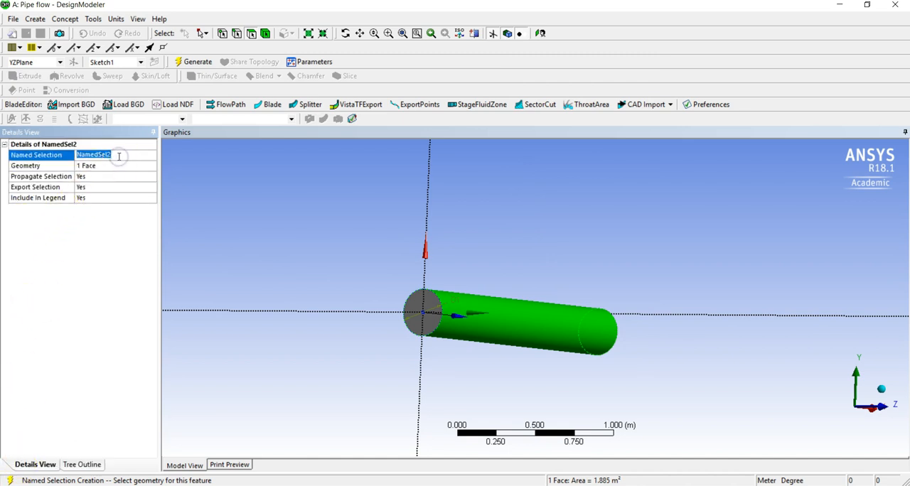
text(Wall)
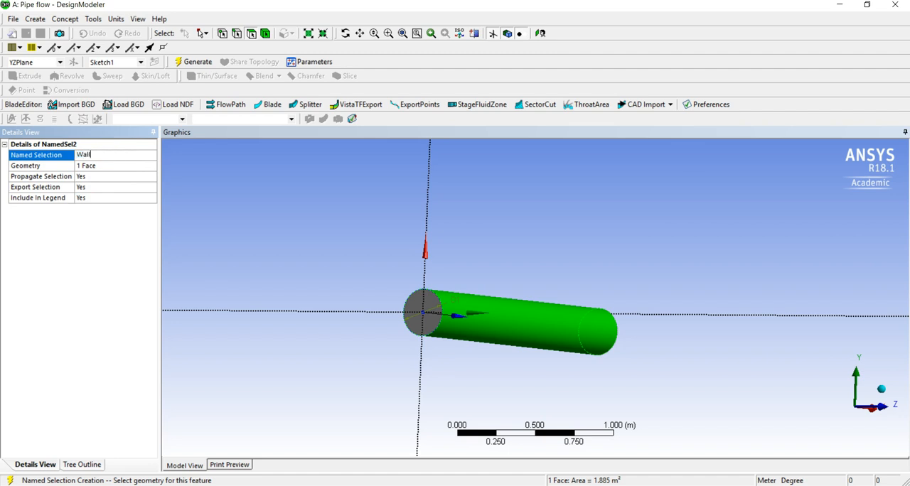
key(Return)
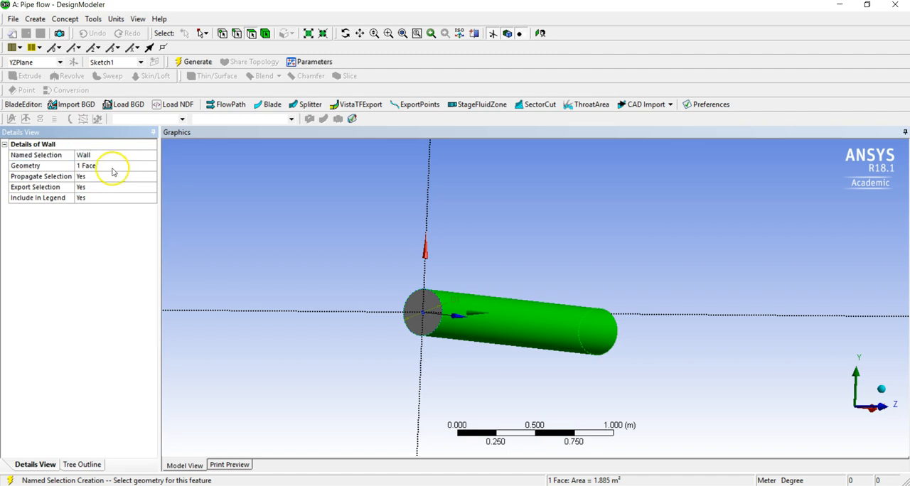
click(110, 166)
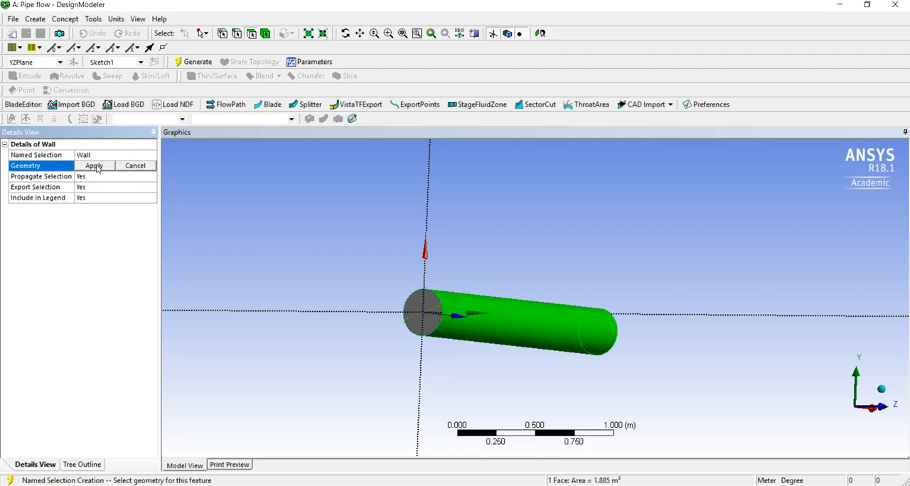
click(96, 167)
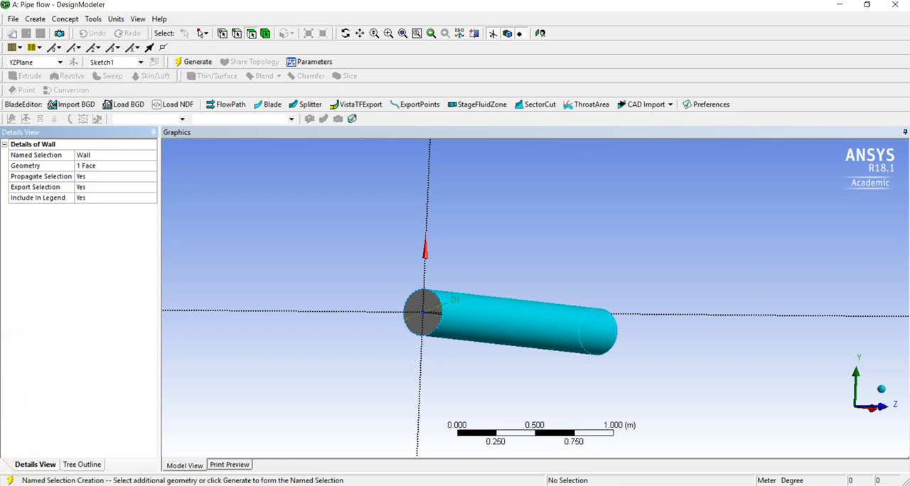
click(203, 62)
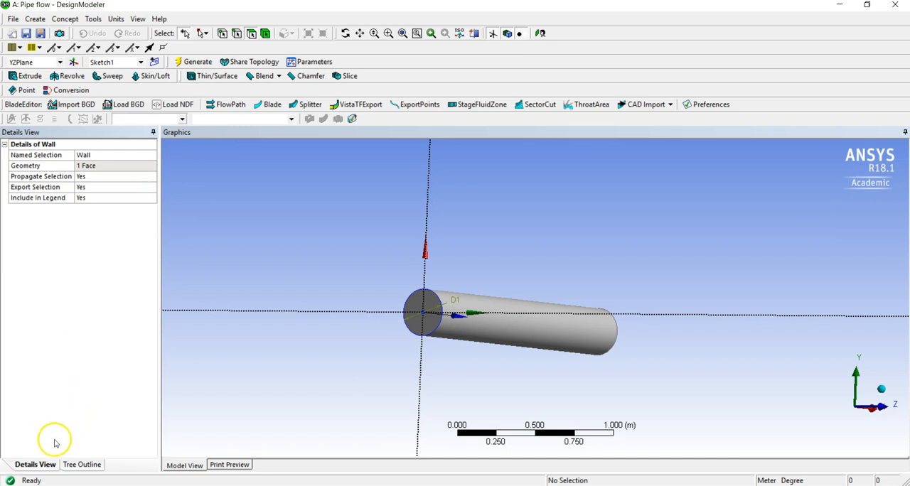
Review the Inlet named selection's highlighted face and its detail settings
click(71, 466)
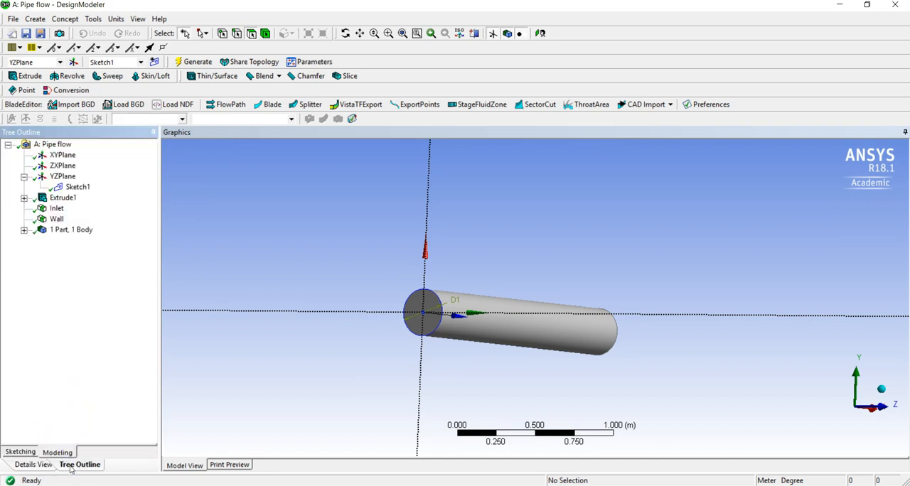
click(61, 210)
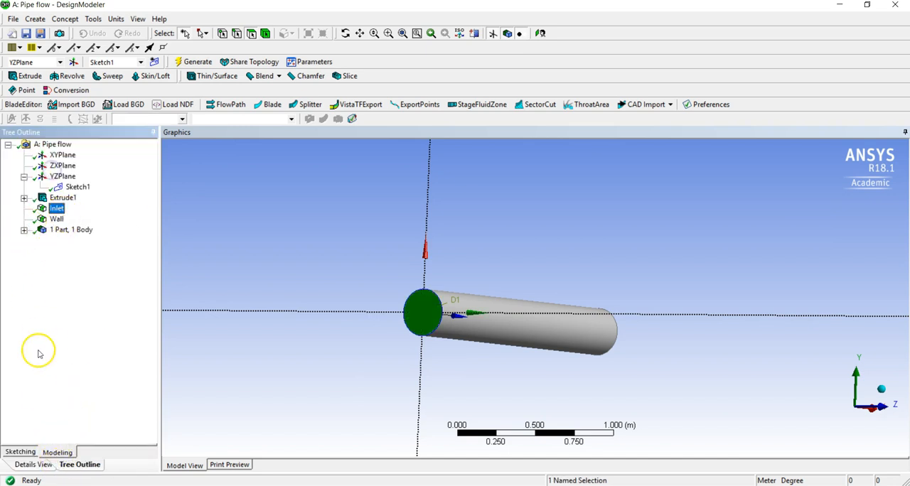
click(32, 465)
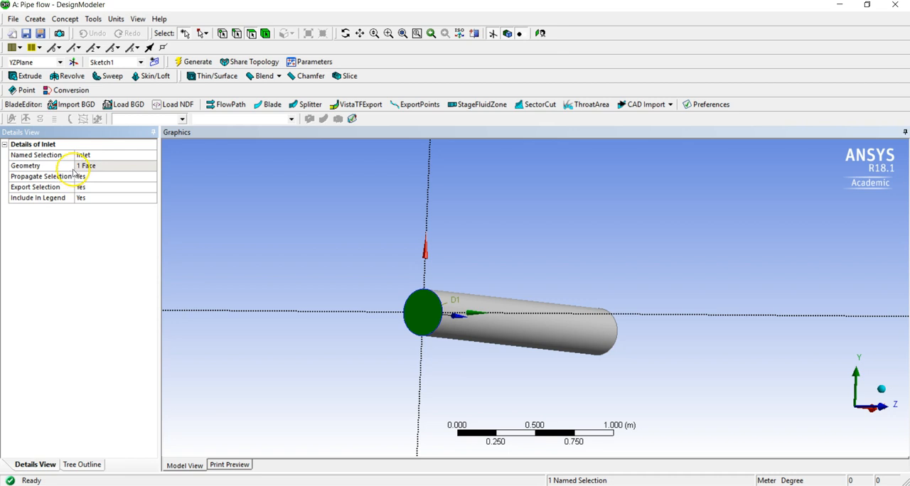
click(116, 167)
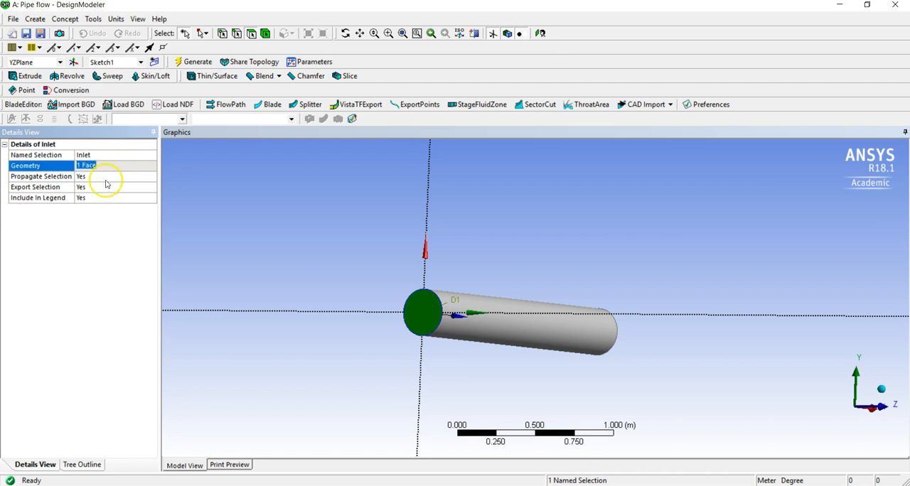
click(78, 464)
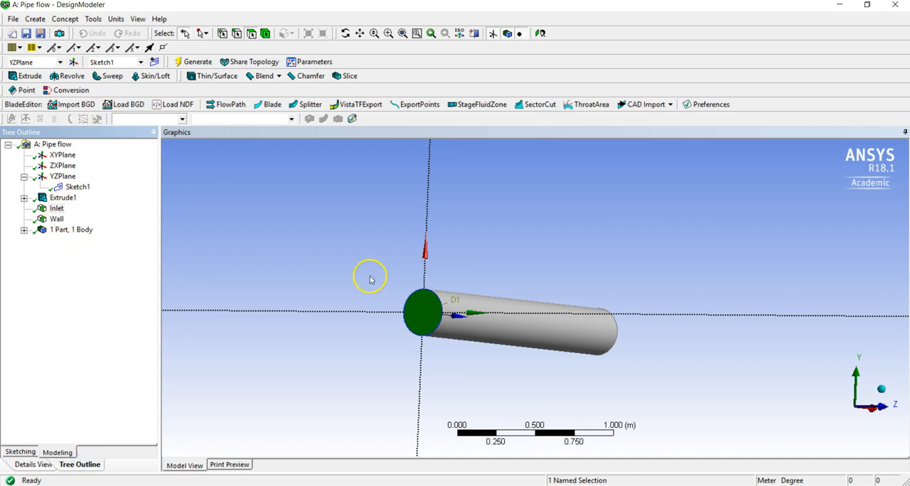
Create a named selection from the circular end face at the pipe's far end
middle_drag(634, 304, 420, 305)
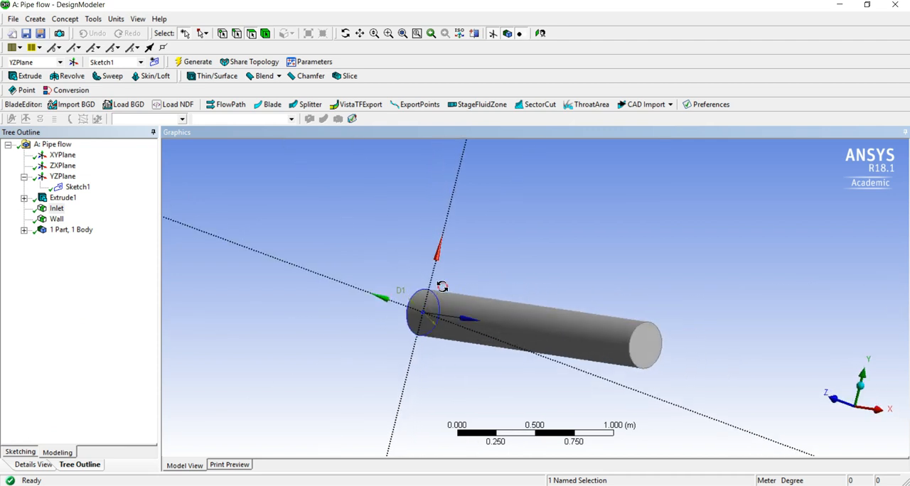
click(628, 353)
right_click(644, 344)
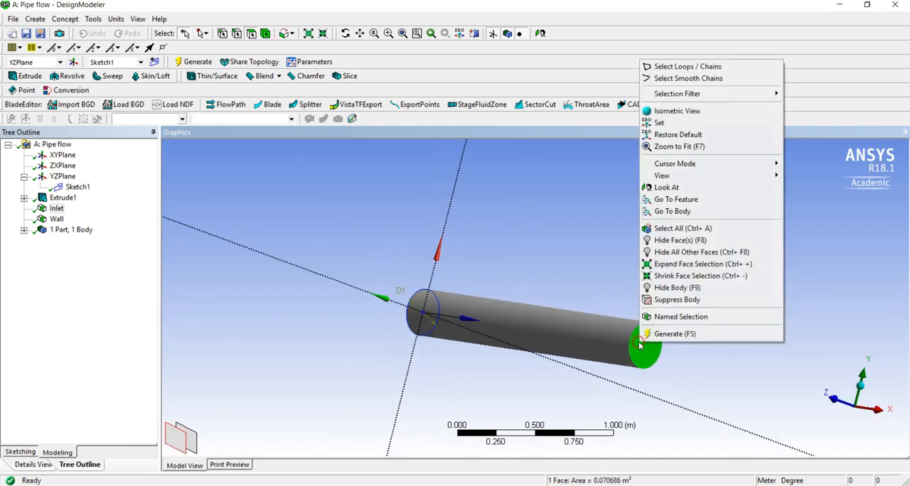
click(666, 321)
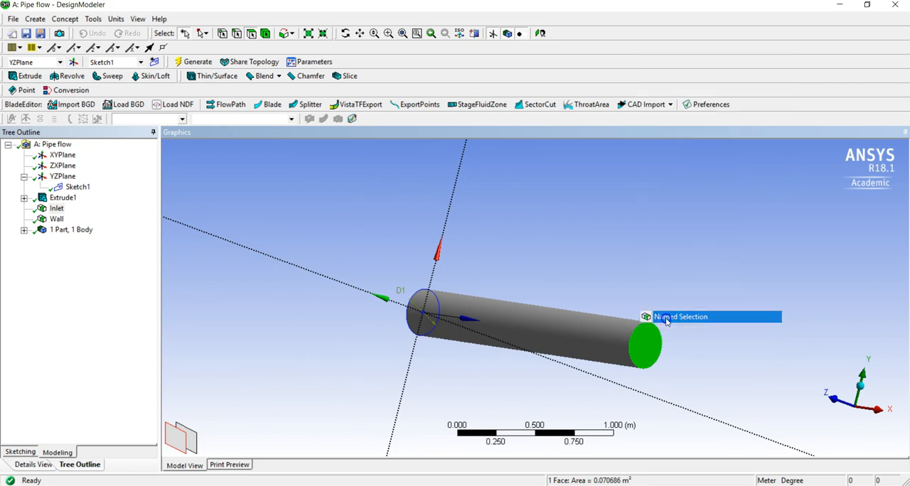
Name the new far-end selection Outlet in its details
click(75, 230)
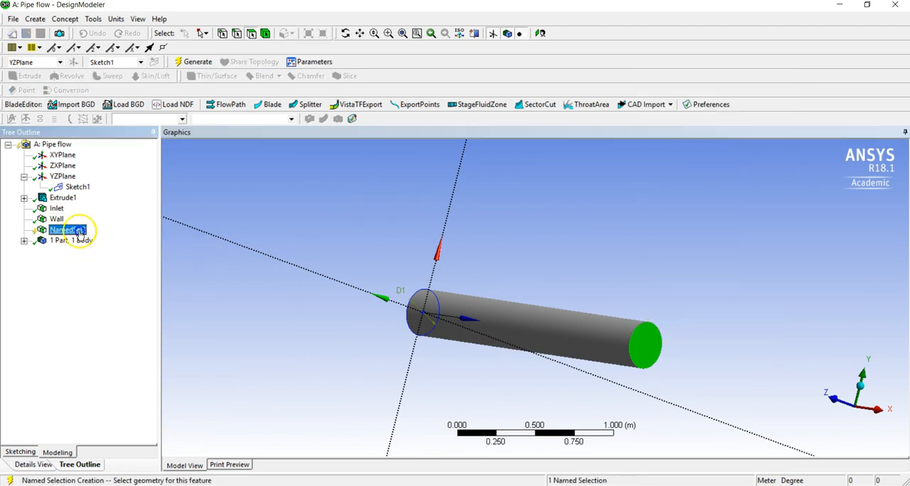
click(34, 465)
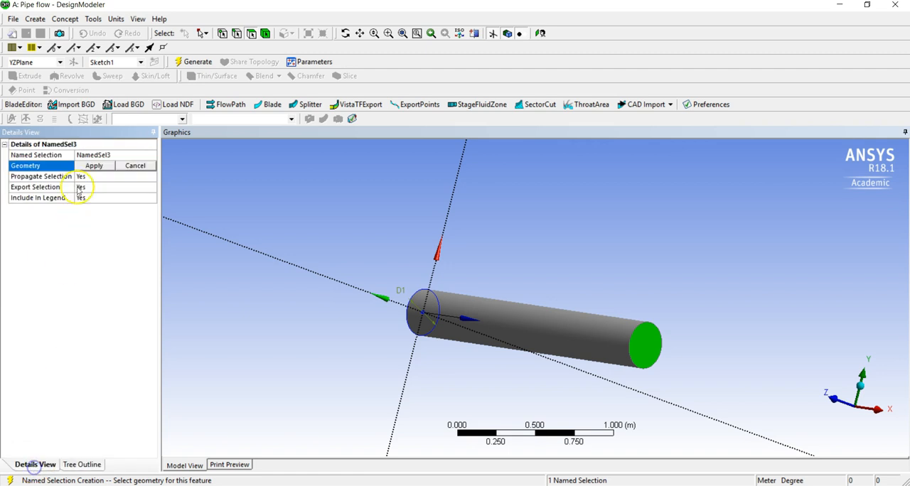
click(107, 166)
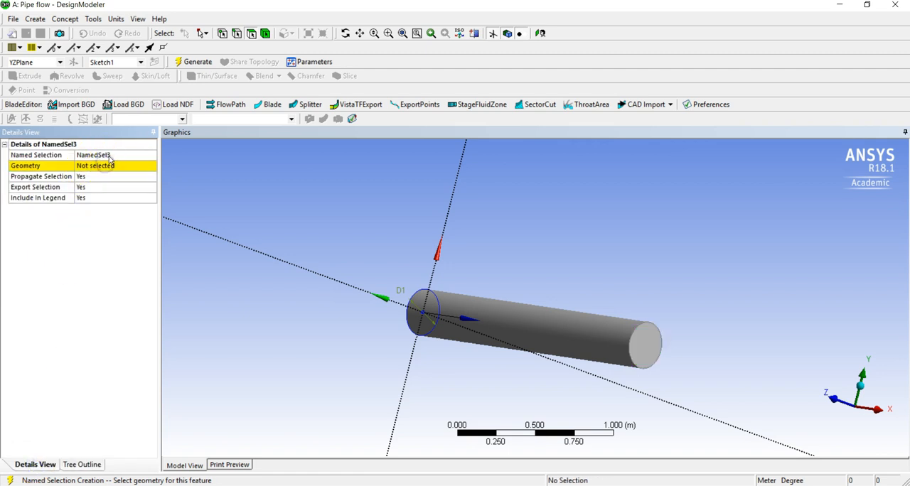
click(109, 158)
text(Outlet)
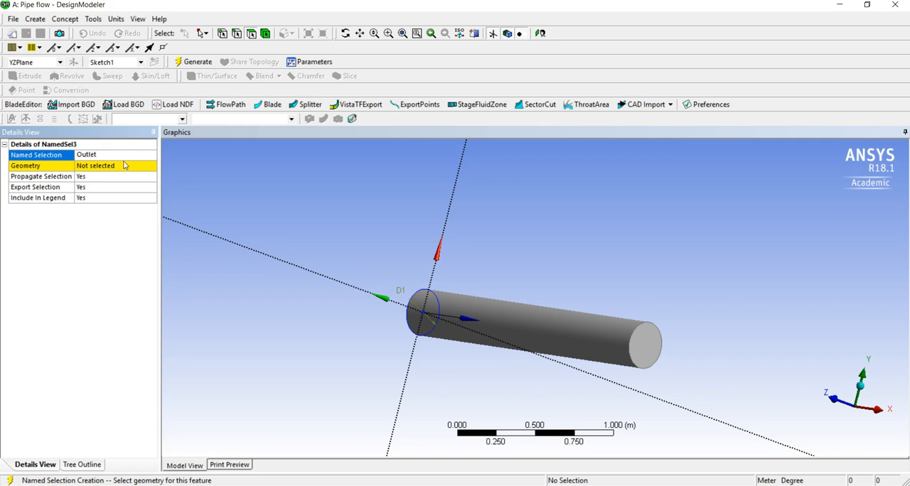
Assign the pipe's far circular end face as the Outlet geometry using the face selection filter, and generate the selection
click(114, 168)
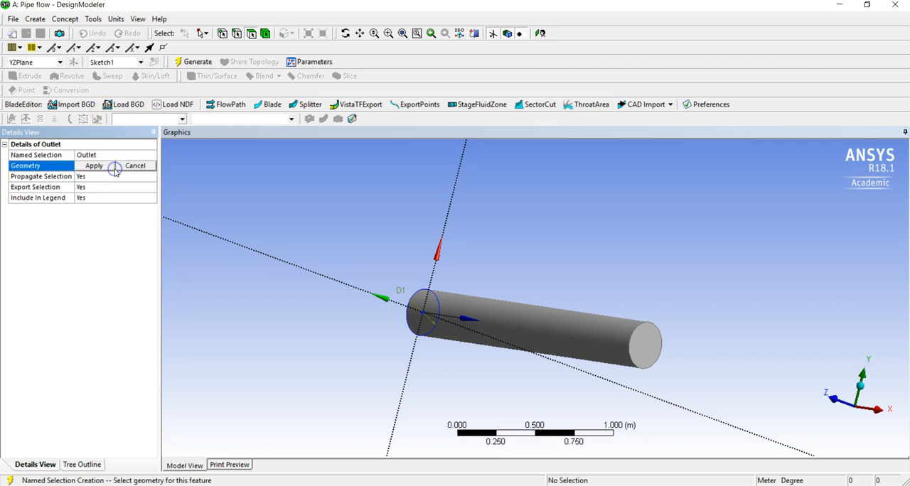
click(252, 34)
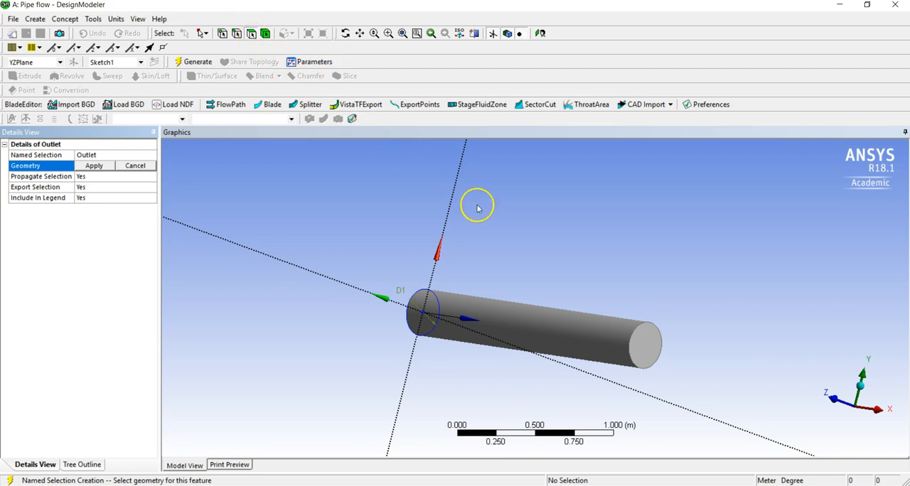
click(651, 350)
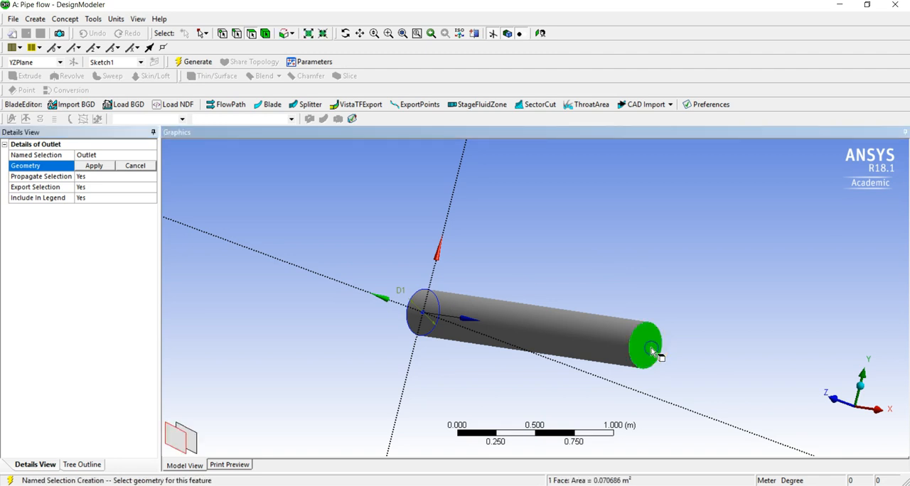
click(102, 165)
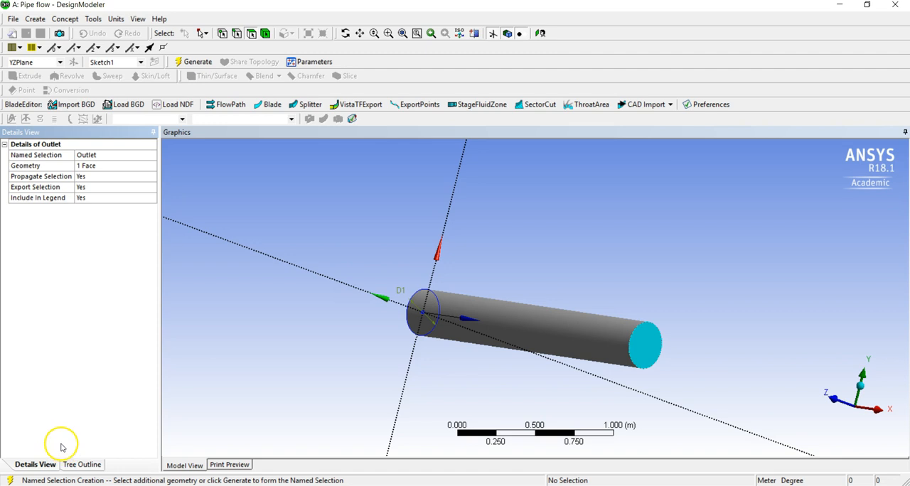
click(183, 60)
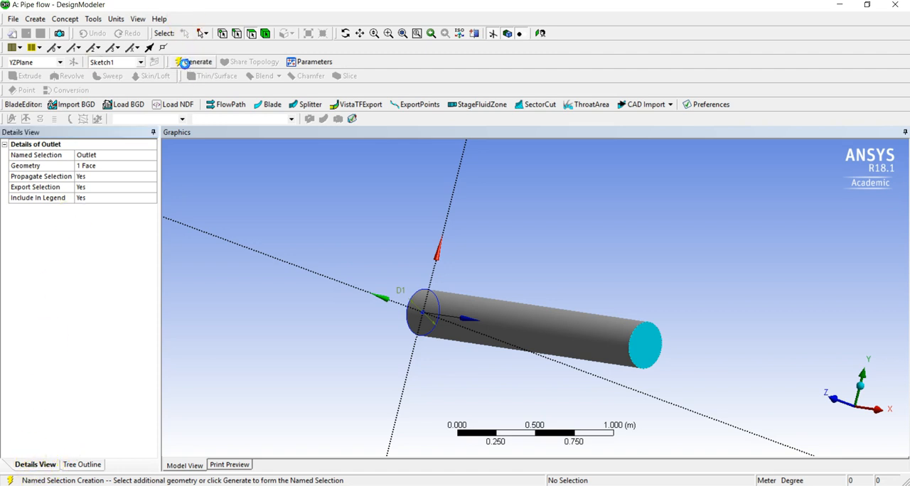
Check which pipe face each of the Inlet, Wall and Outlet named selections covers
click(81, 464)
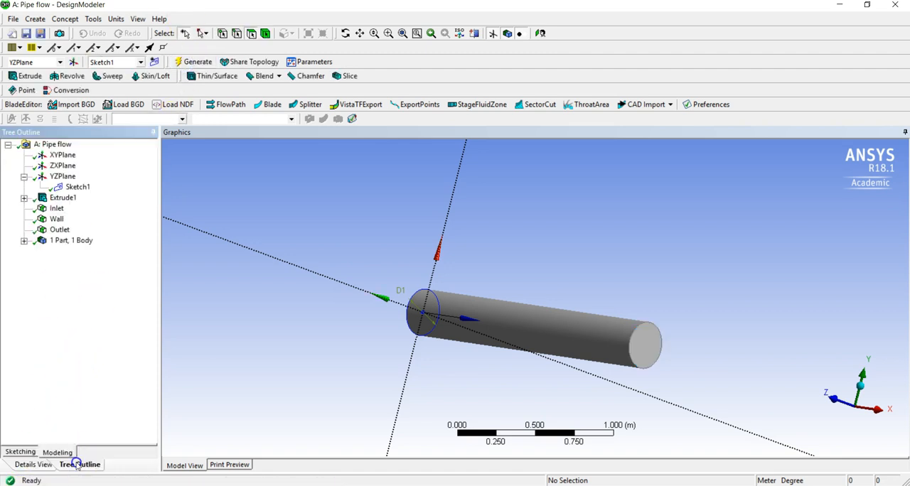
middle_drag(281, 224, 343, 252)
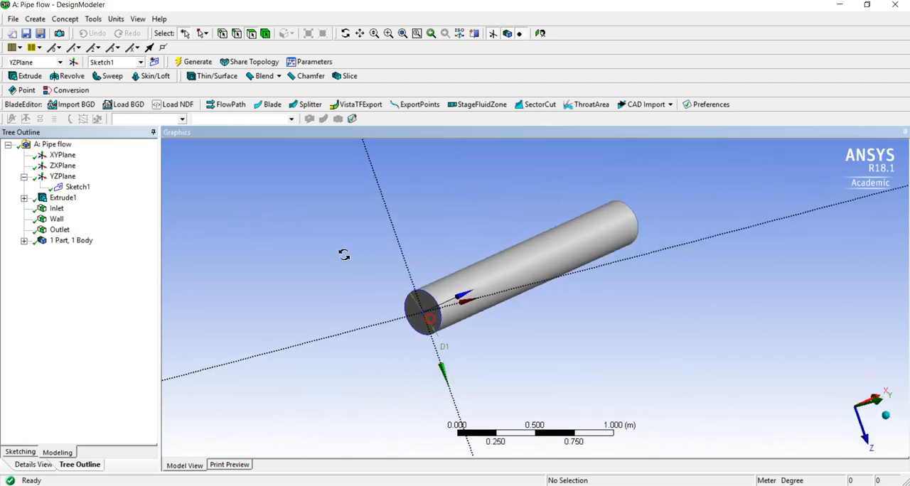
click(52, 210)
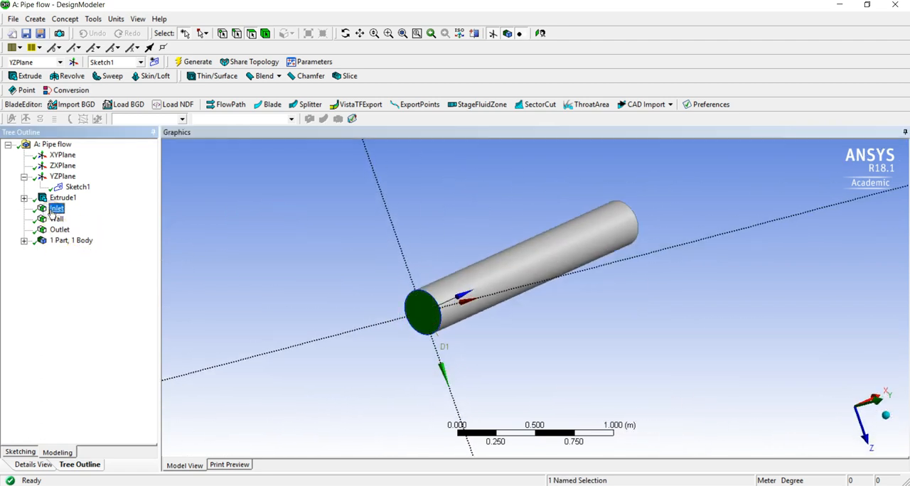
click(55, 220)
click(59, 229)
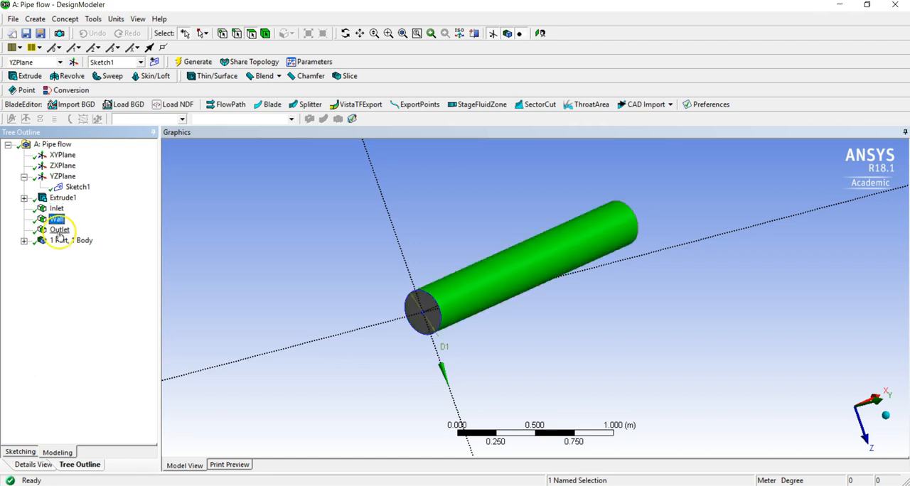
middle_drag(636, 303, 471, 319)
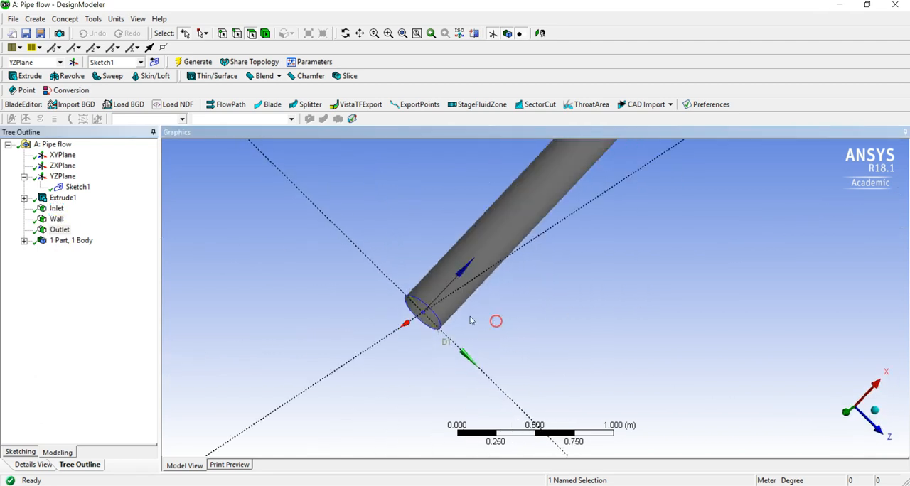
Save the project and close DesignModeler to return to the Workbench project schematic
click(27, 34)
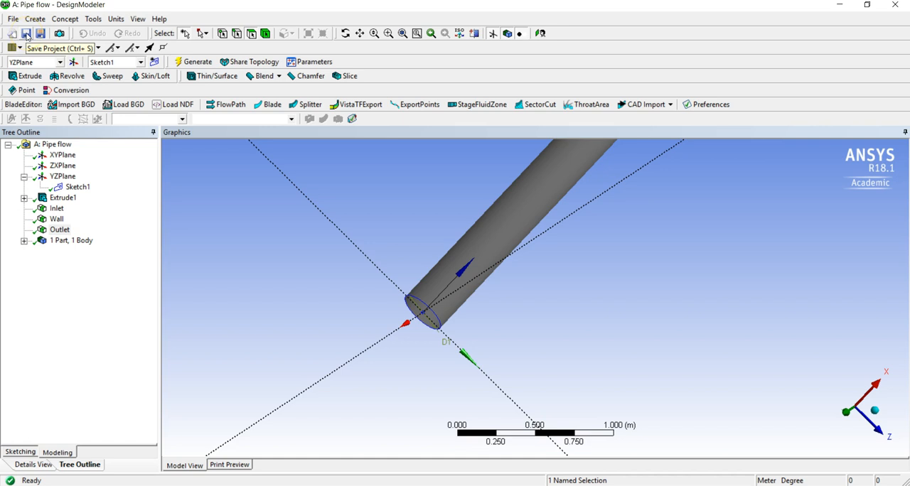
click(889, 10)
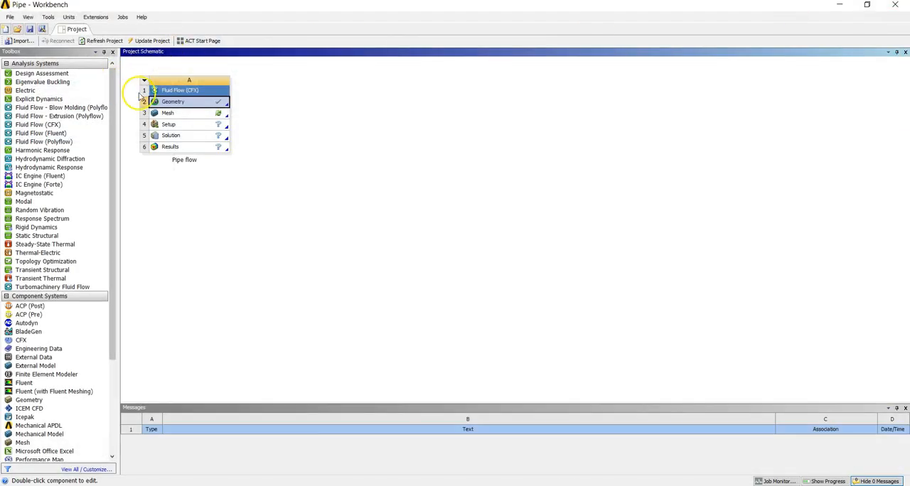
Open the Pipe flow system's mesh in the Meshing application and expand the imported named selections
click(169, 114)
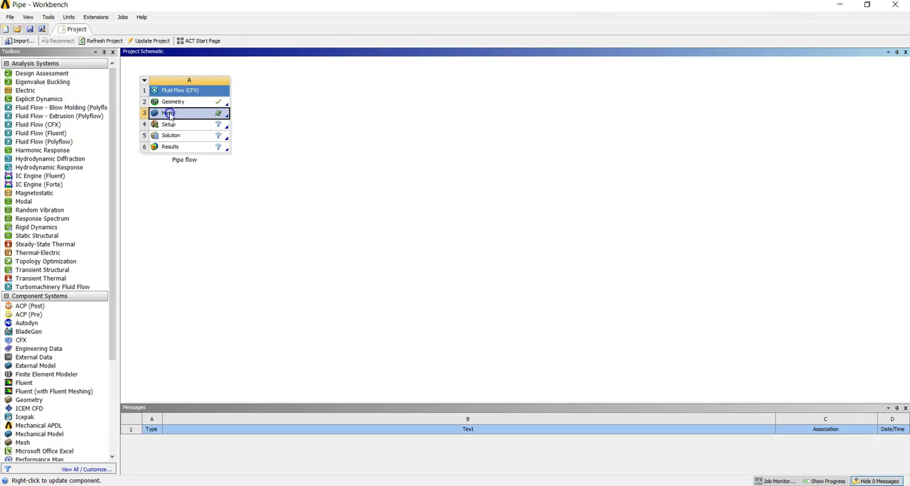
double_click(170, 115)
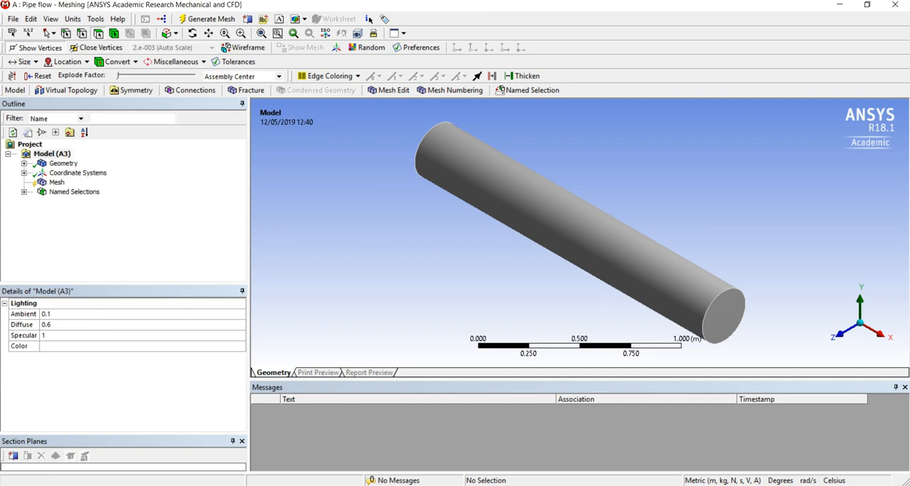
click(24, 192)
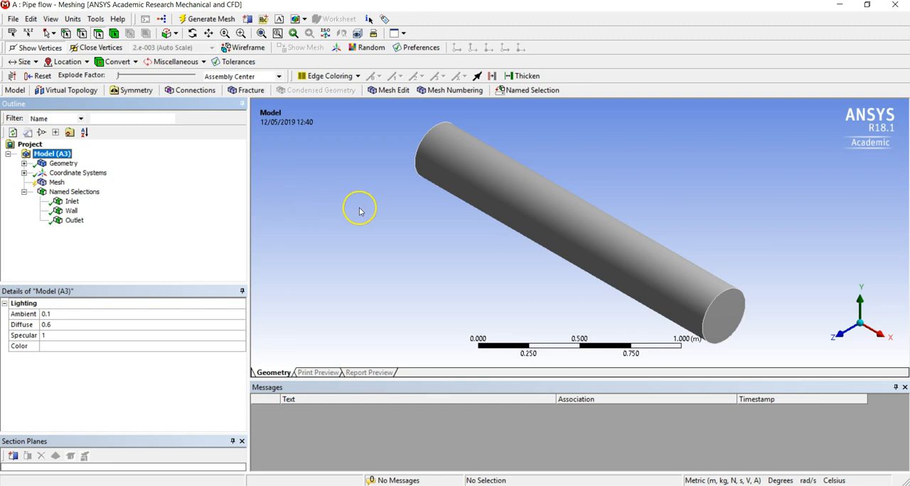
Check which pipe face each of the imported Inlet, Wall and Outlet named selections covers in the meshing model
middle_drag(359, 211, 407, 299)
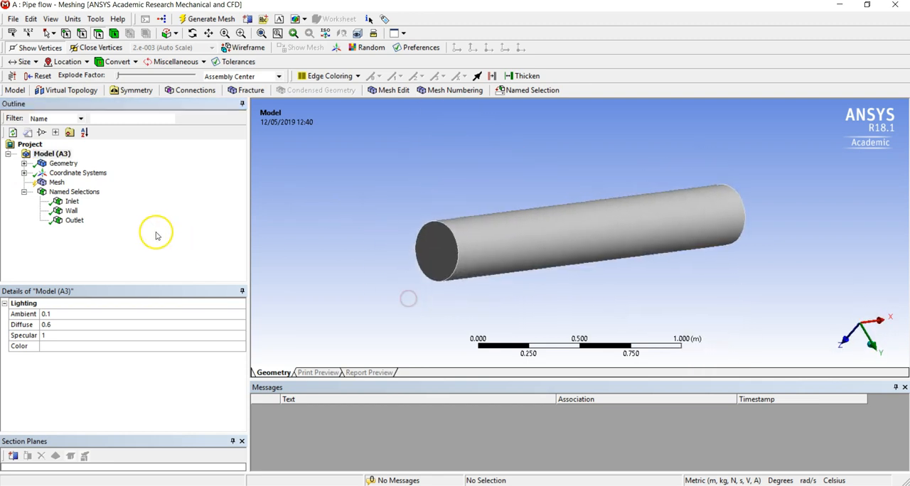
click(67, 202)
middle_drag(315, 242, 213, 240)
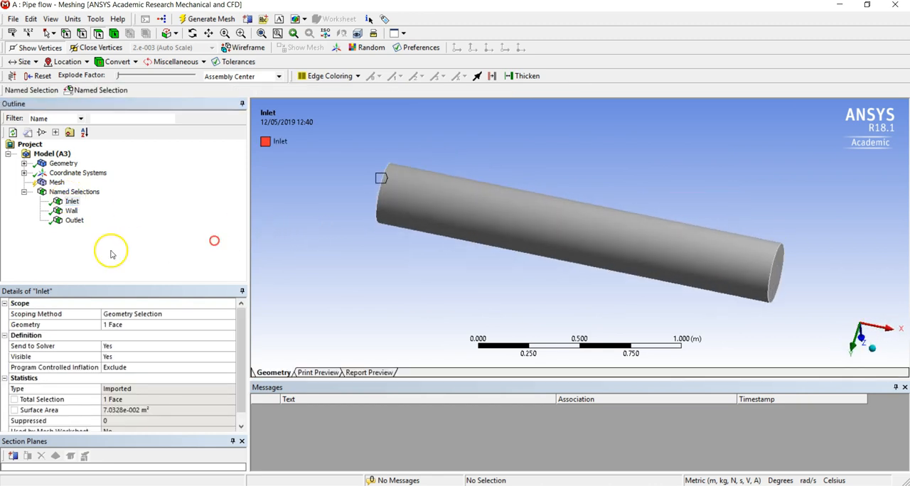
click(71, 211)
middle_drag(670, 220, 565, 207)
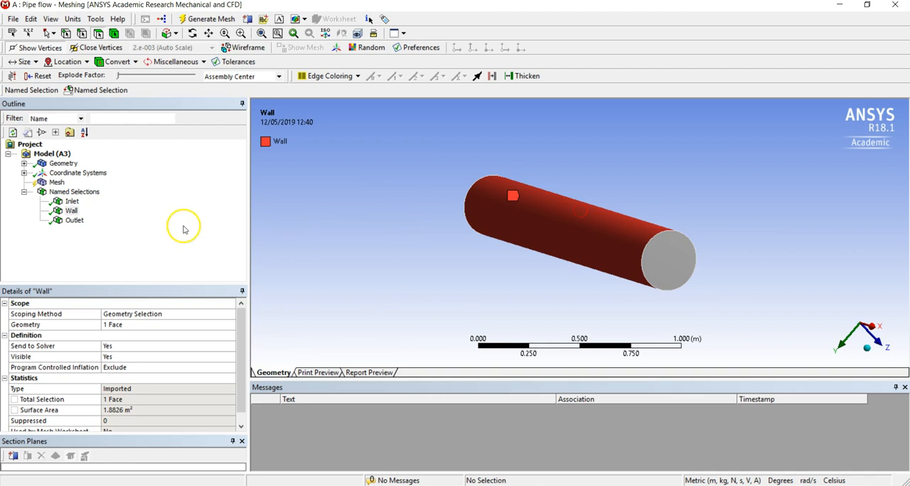
click(71, 221)
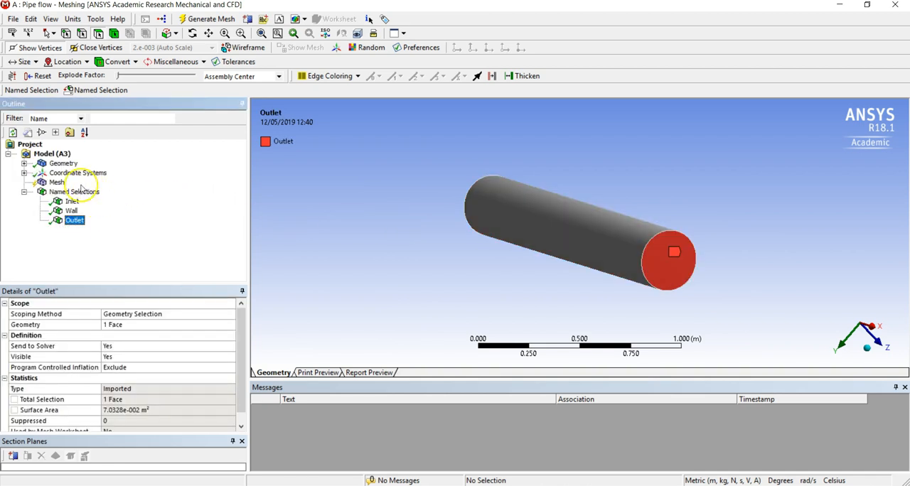
Generate the pipe mesh with the default CFD and CFX mesh settings
click(57, 184)
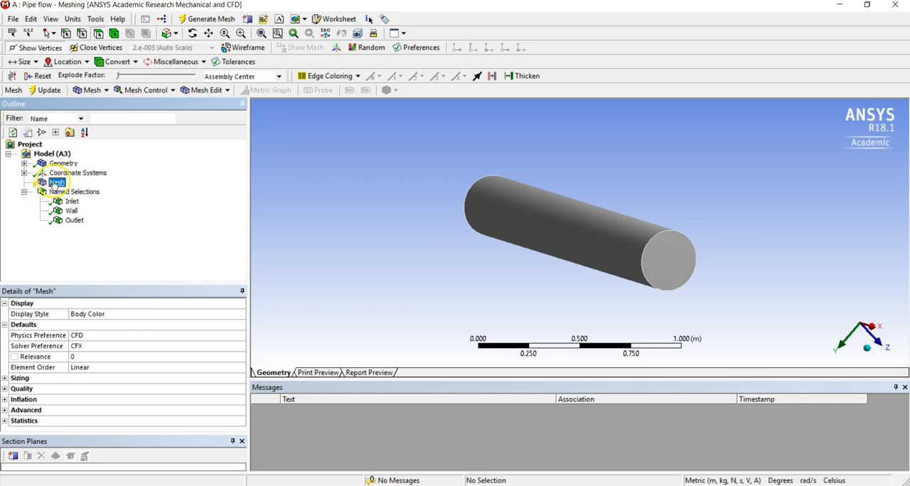
right_click(54, 184)
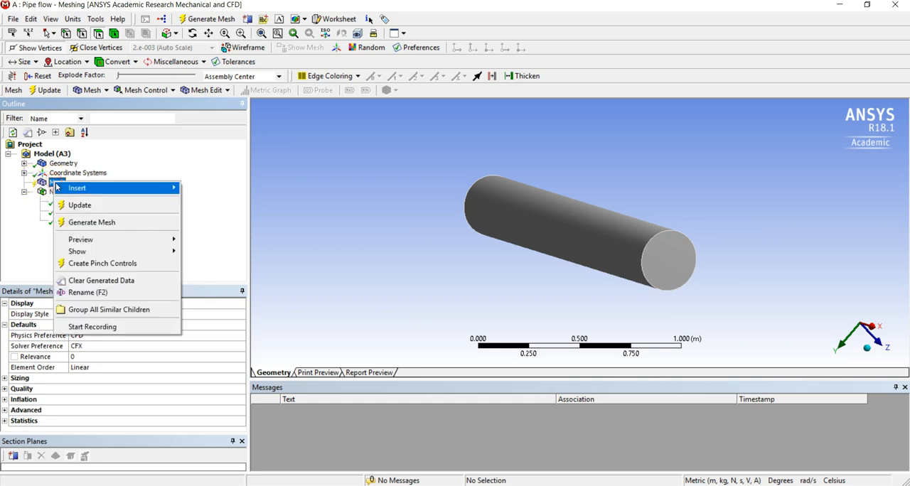
click(79, 223)
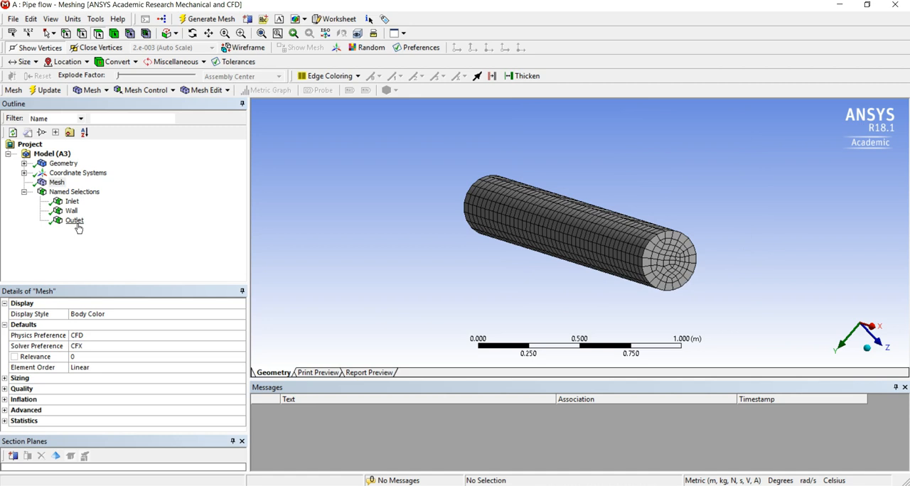
Examine the generated pipe mesh from several sides and up close, and read its node and element statistics
middle_drag(757, 246, 591, 260)
middle_drag(565, 258, 770, 220)
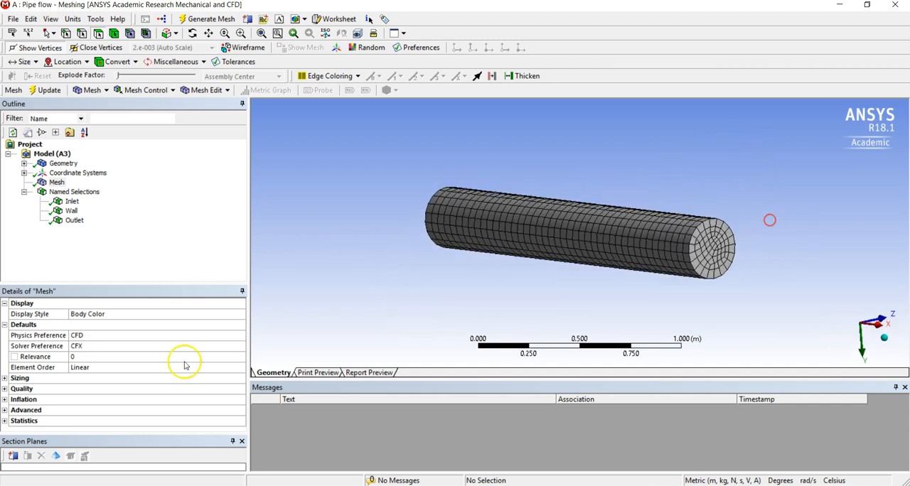
click(5, 421)
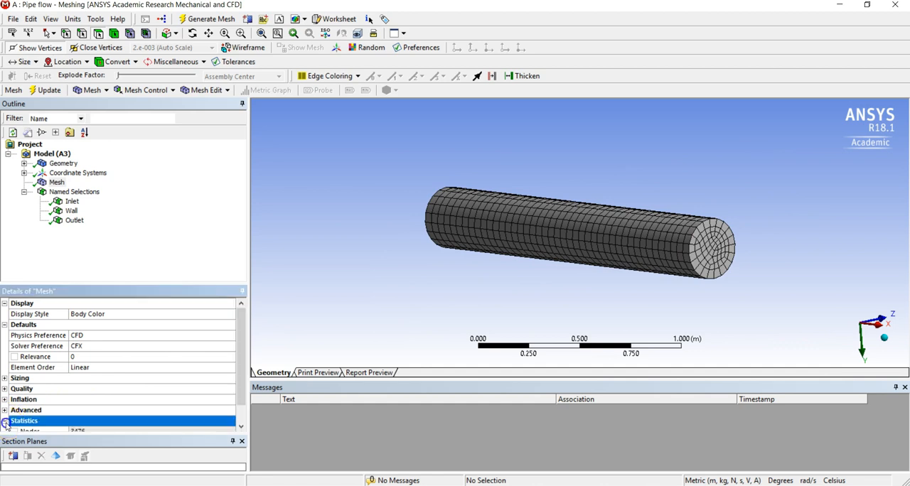
scroll(64, 389, down, 1)
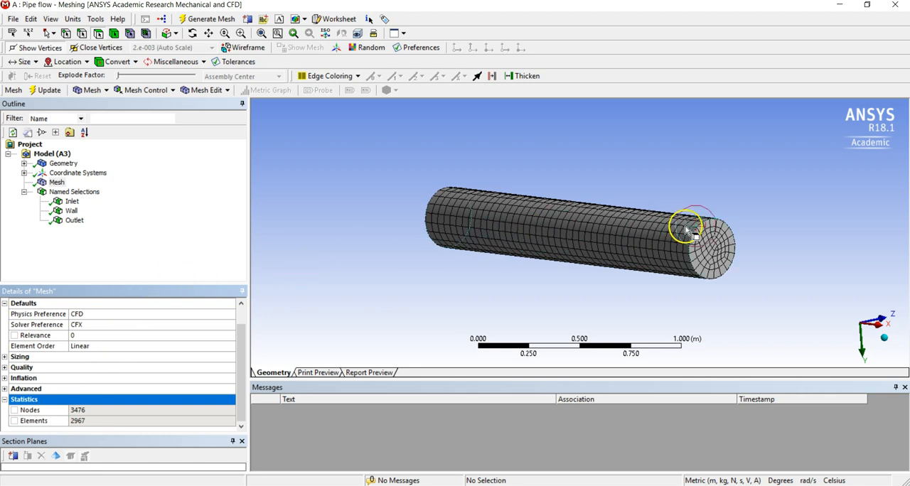
click(739, 232)
middle_drag(721, 237, 623, 213)
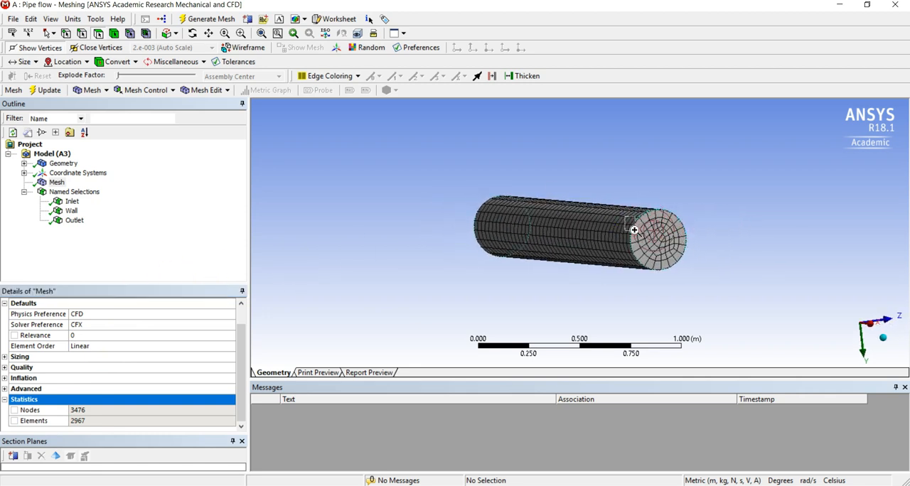
scroll(645, 245, up, 5)
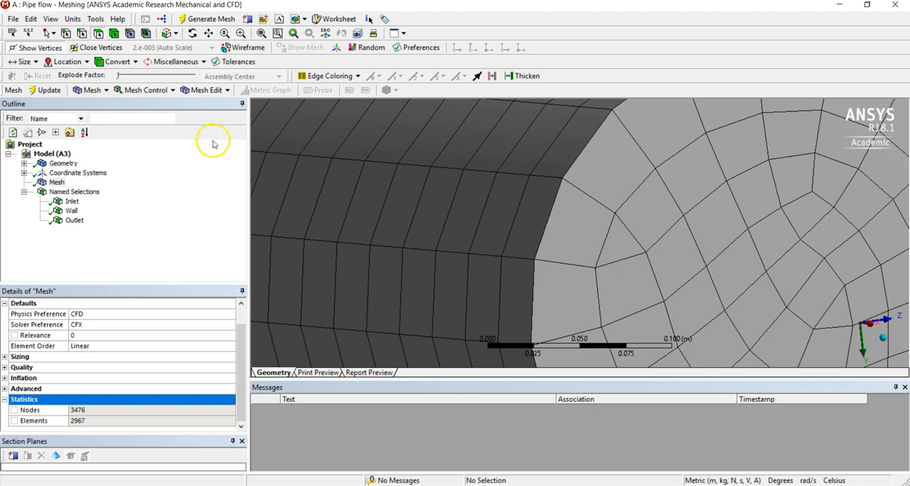
Close Meshing, update the Workbench project so the mesh is passed on, and dismiss the resulting message
click(887, 7)
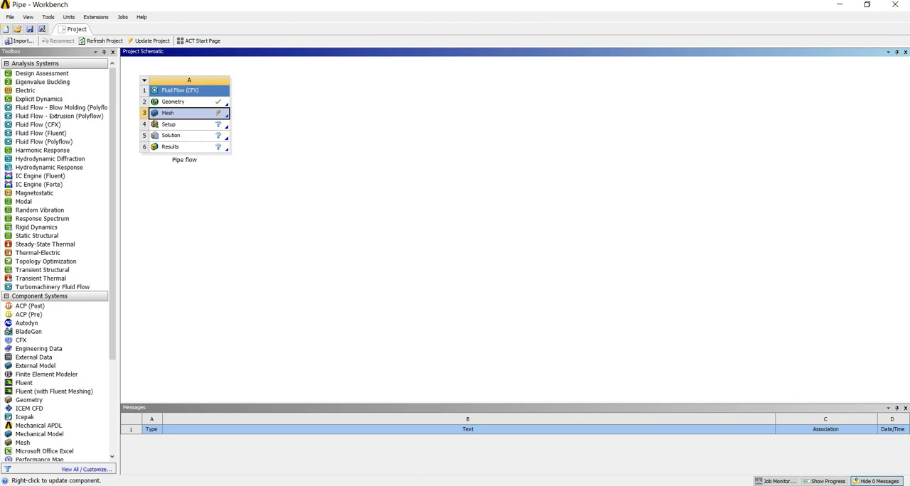
click(146, 41)
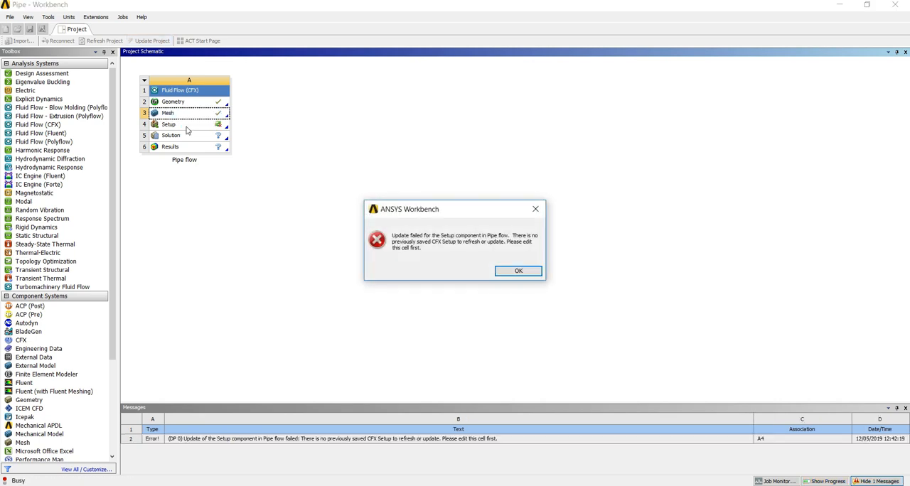
click(526, 271)
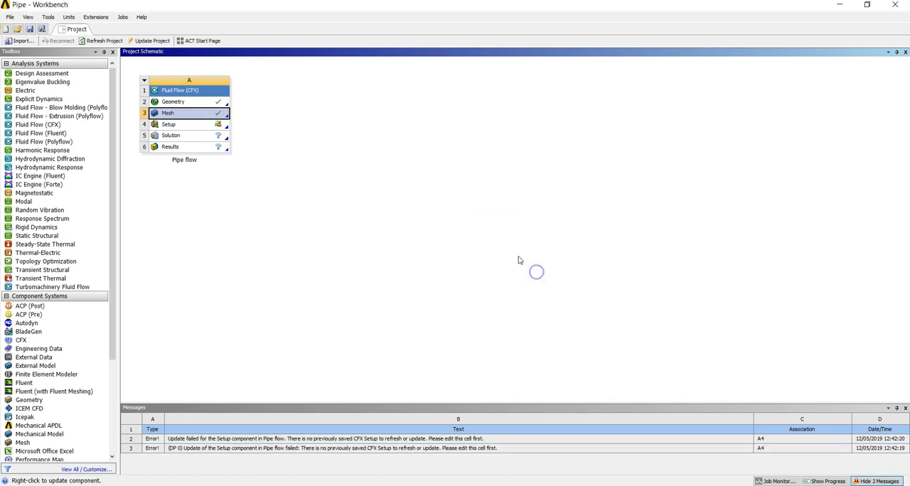
Open the Pipe flow system's Setup in CFX-Pre, enlarge it to full screen and dismiss the OneDrive notification
double_click(194, 126)
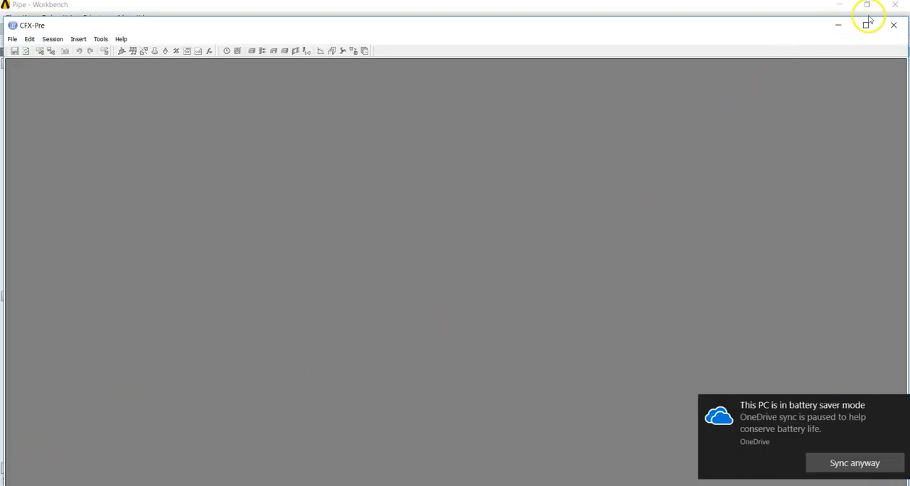
click(865, 25)
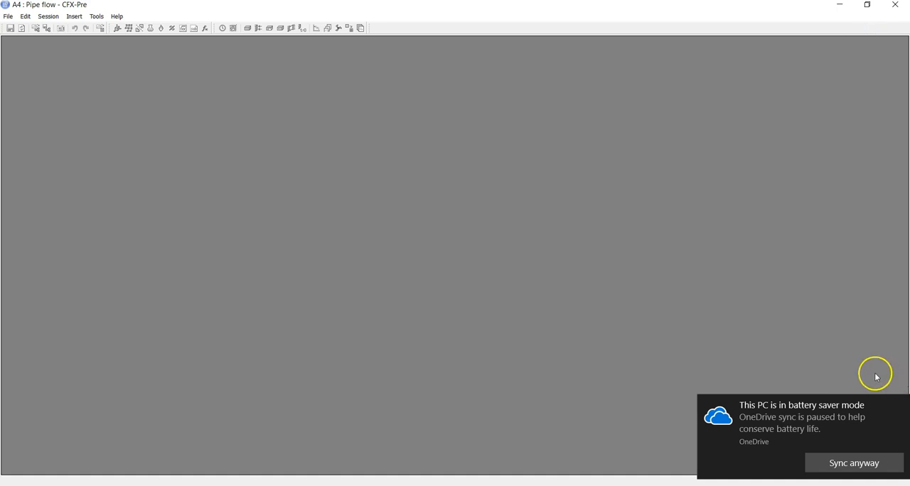
click(899, 407)
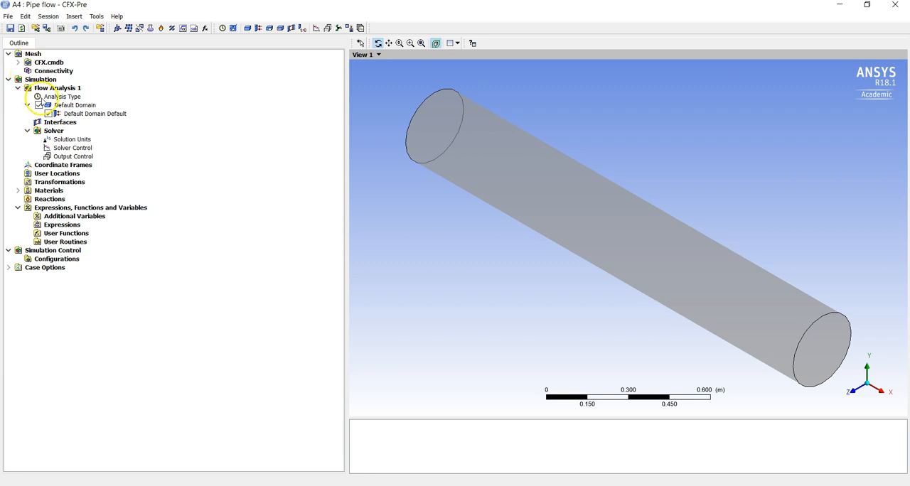
Set the analysis type of Flow Analysis 1 to Steady State and accept it
click(62, 97)
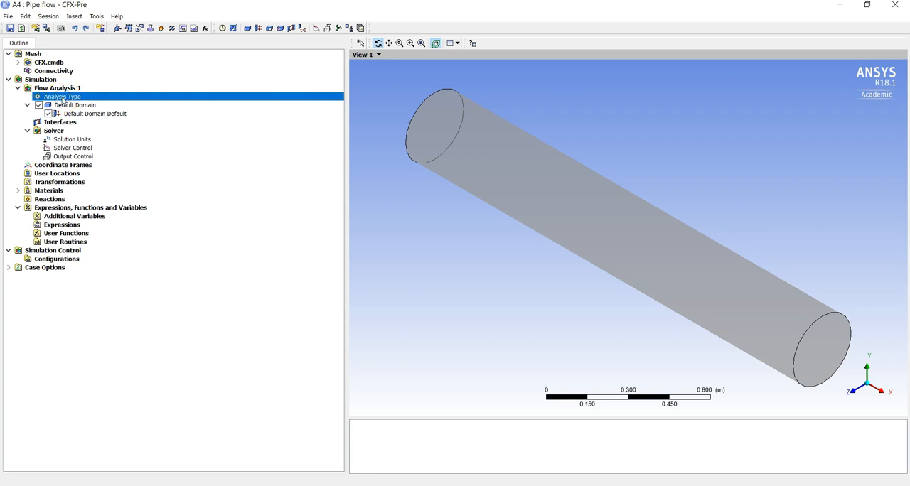
double_click(63, 98)
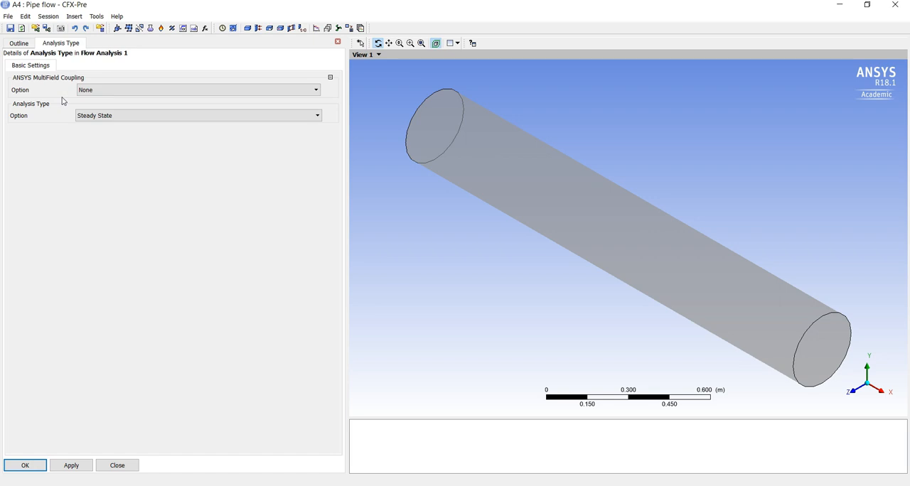
click(96, 116)
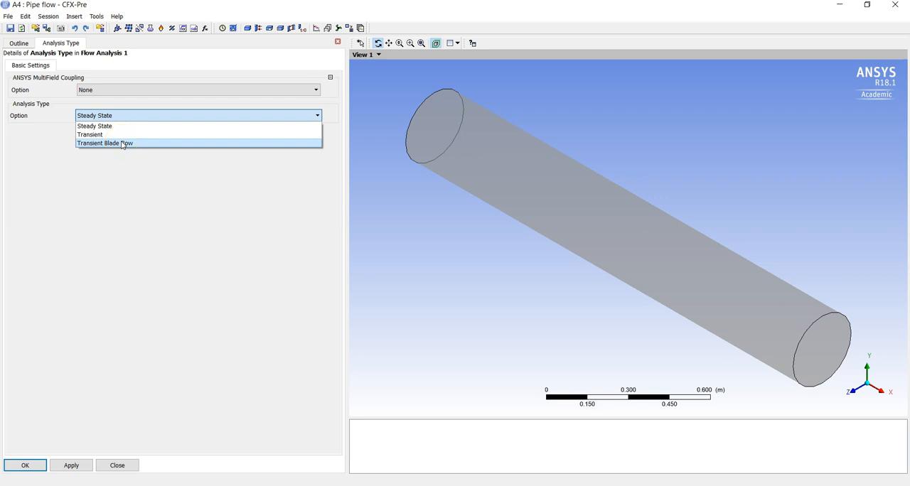
click(134, 128)
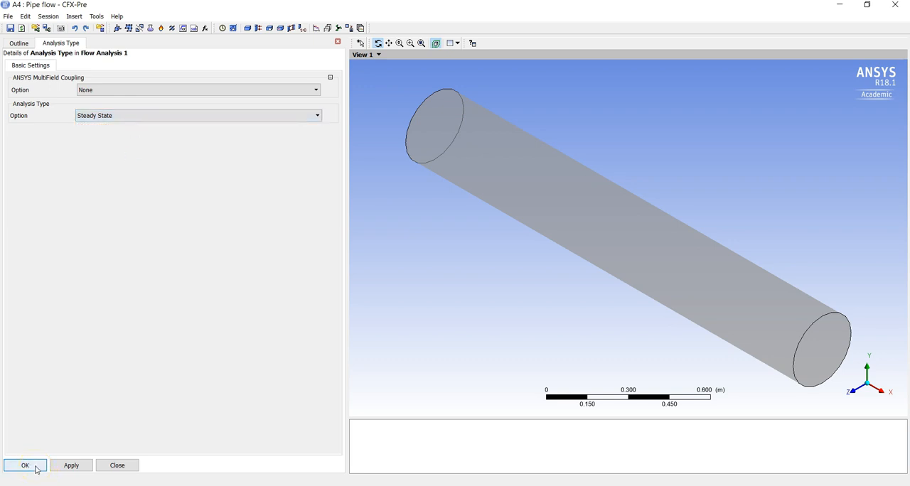
click(35, 470)
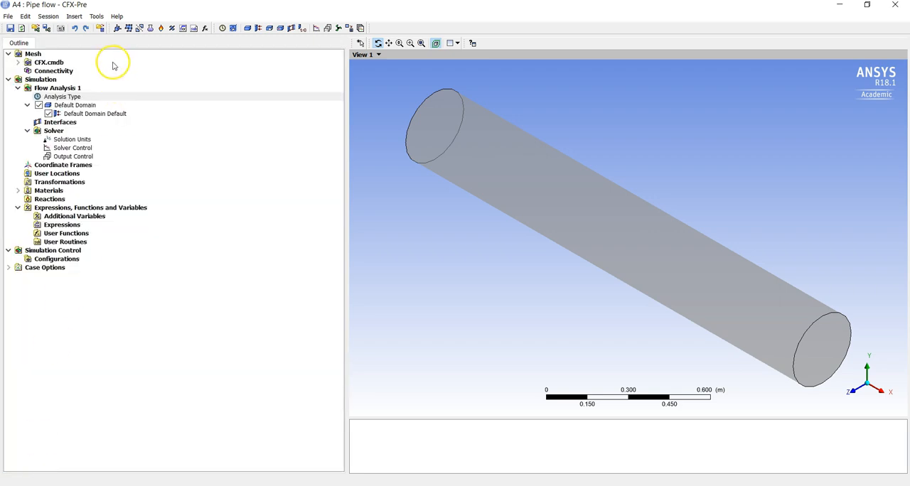
Edit the Default Domain and set the material of Fluid 1 to Water
click(91, 107)
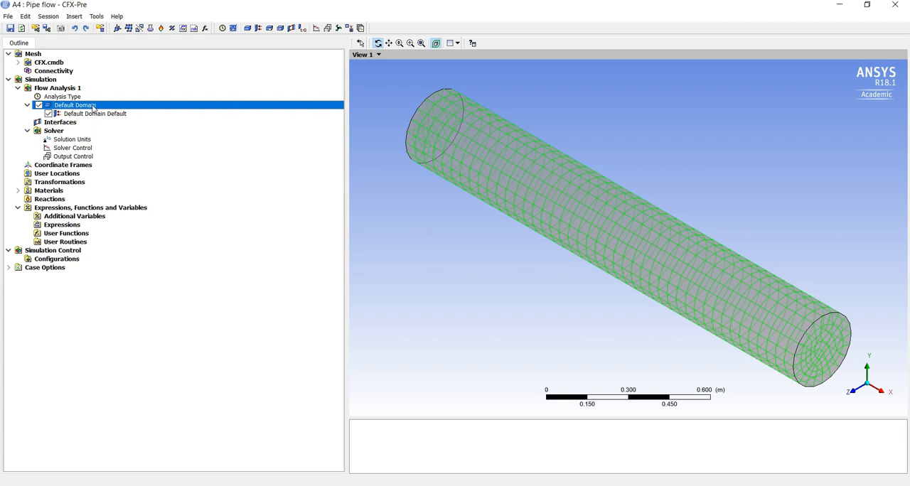
double_click(92, 107)
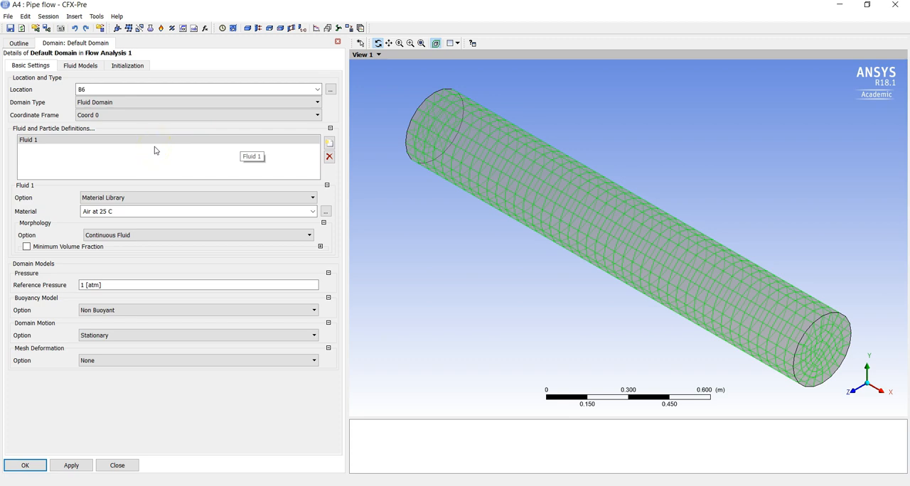
click(313, 212)
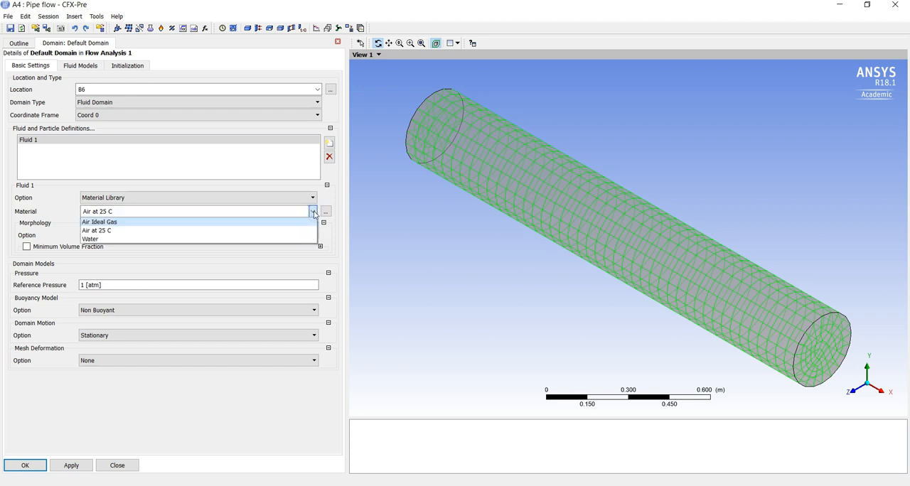
click(290, 240)
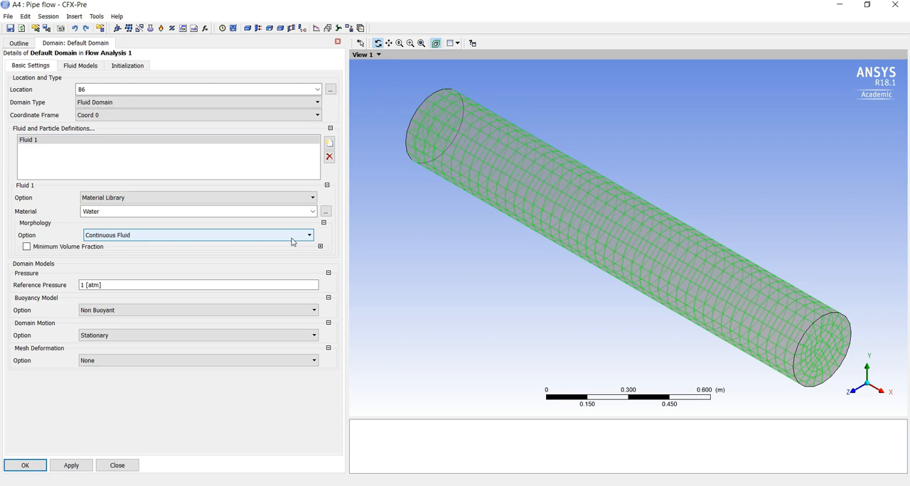
Open the Default Domain's fluid models, switch to PowerPoint to move the Reynolds number equation just left of the slide's centre, and return to CFX-Pre
click(76, 68)
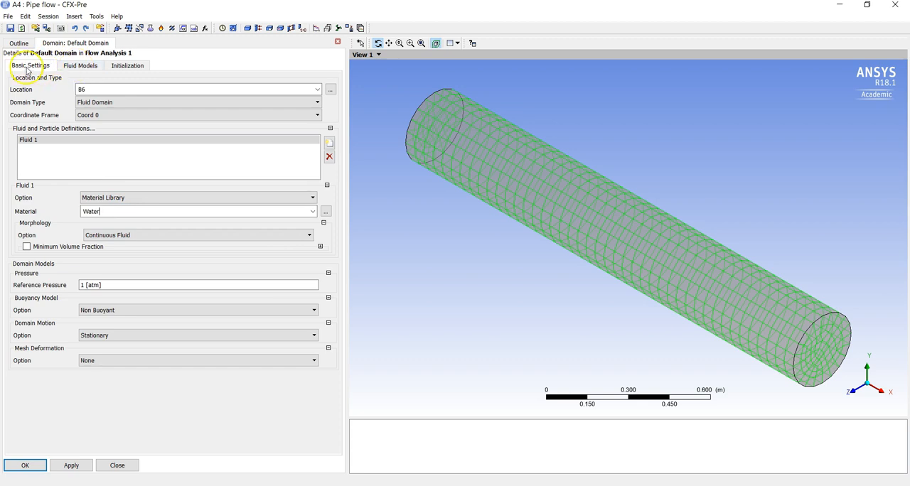
click(75, 69)
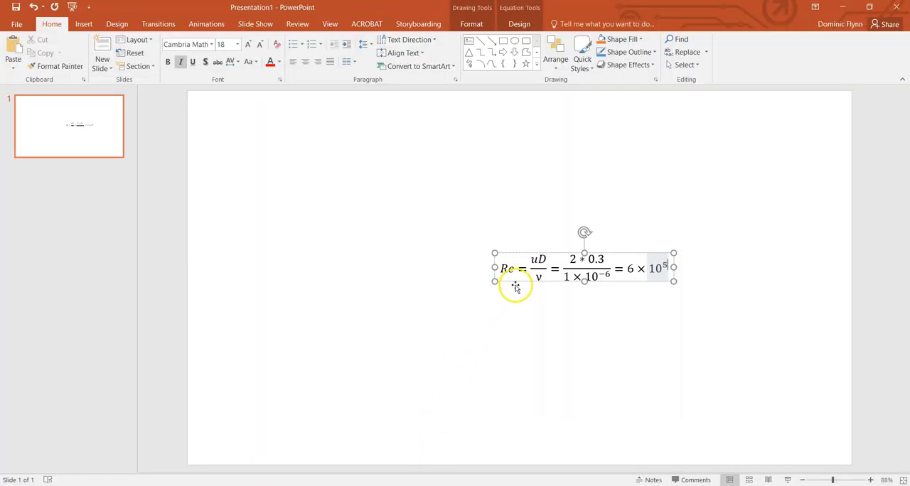
drag(515, 285, 408, 261)
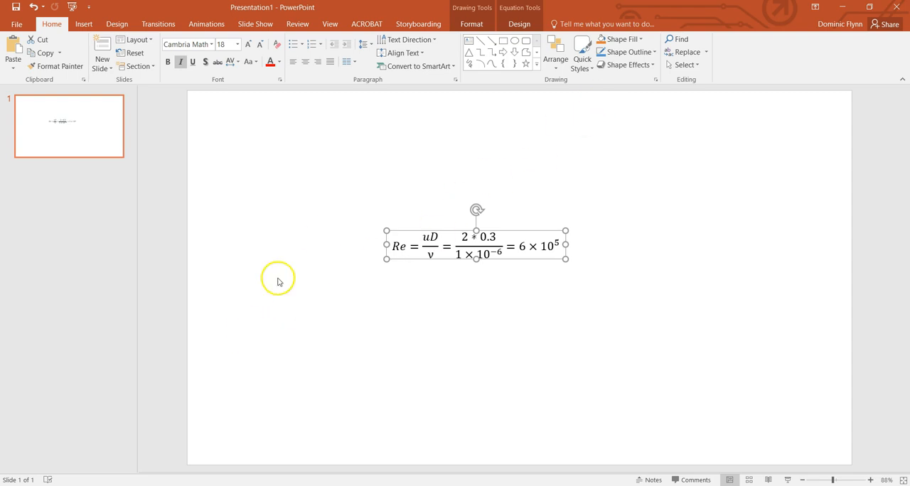
click(837, 9)
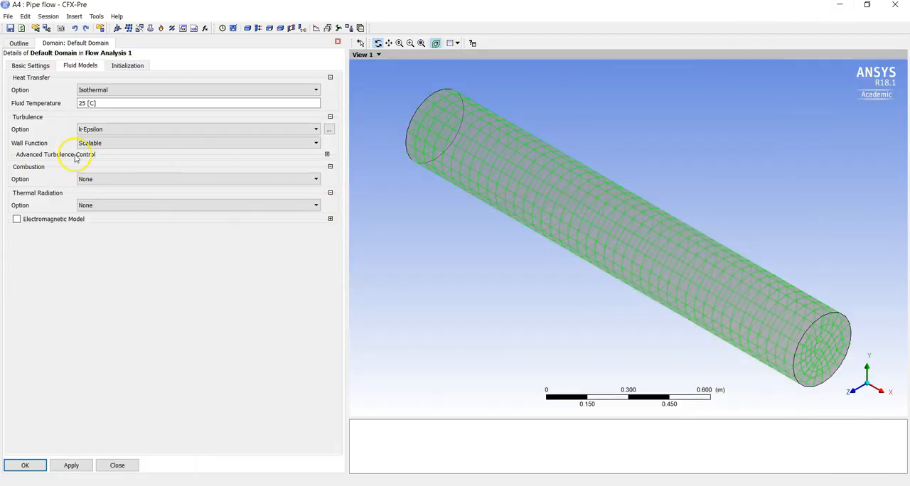
Set the Default Domain's turbulence model to Shear Stress Transport and accept the domain settings
click(118, 131)
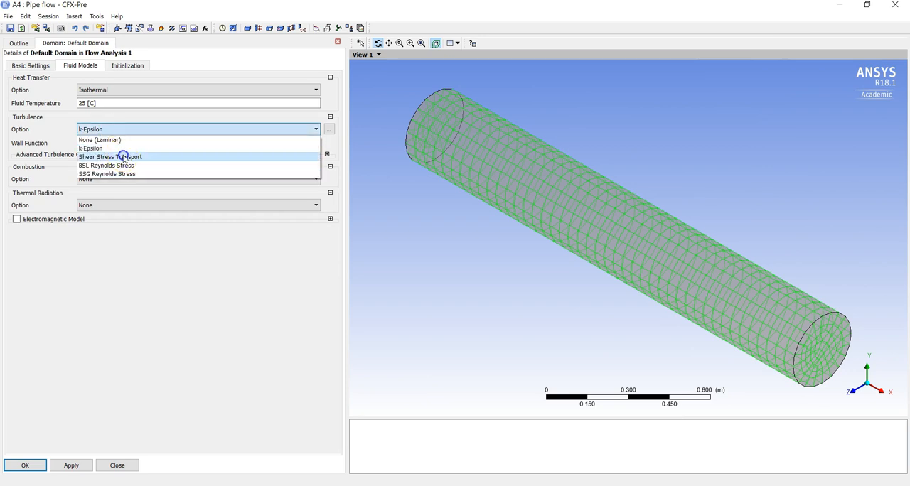
click(123, 156)
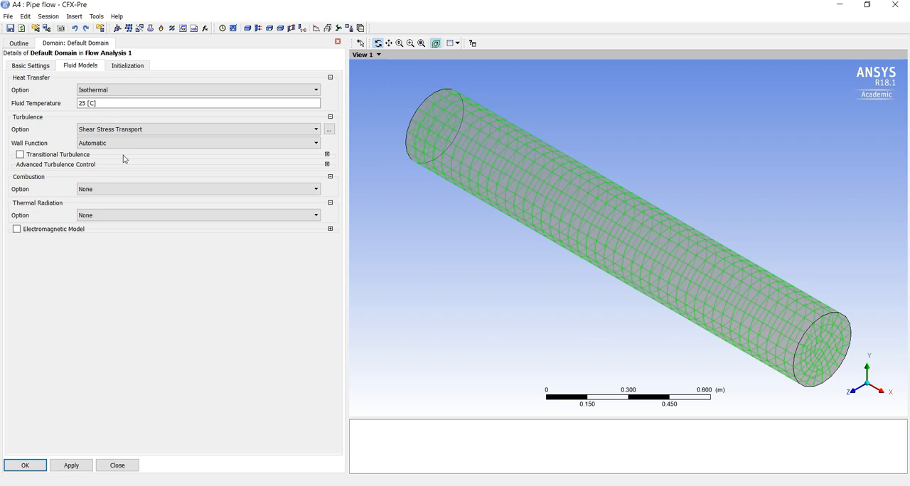
click(41, 465)
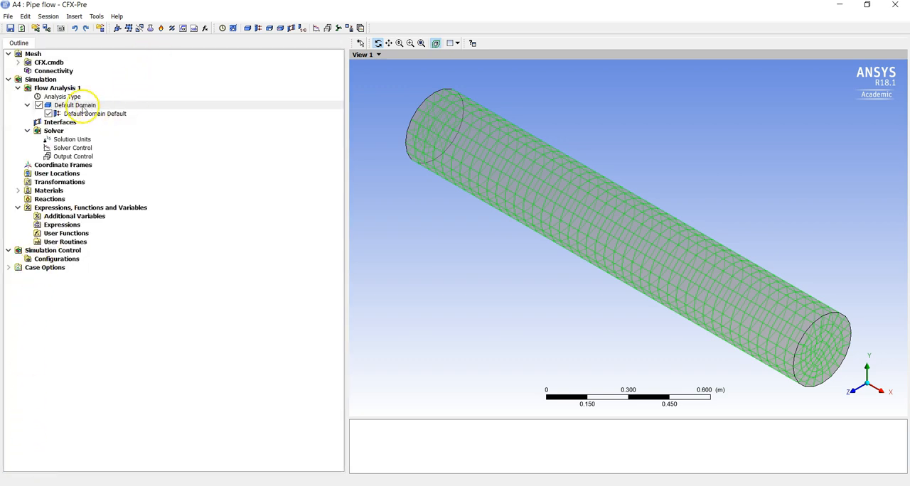
Insert a new boundary named Inlet in the Default Domain
click(84, 107)
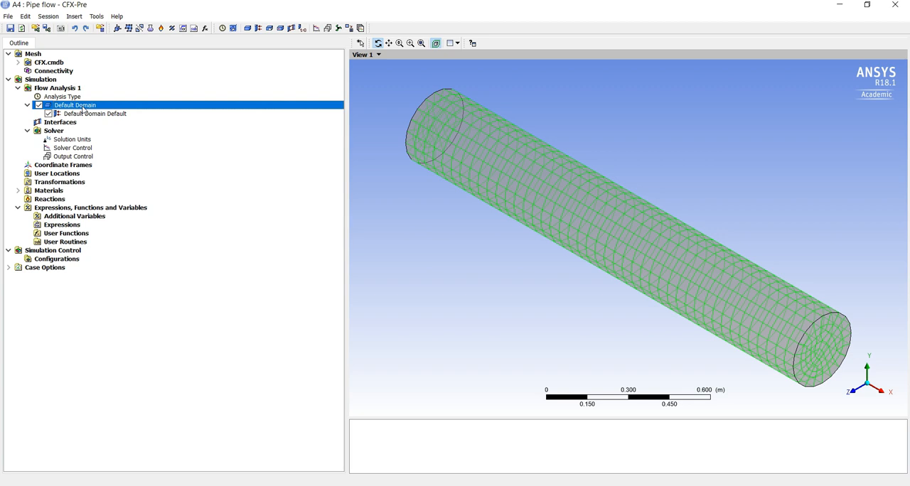
right_click(83, 110)
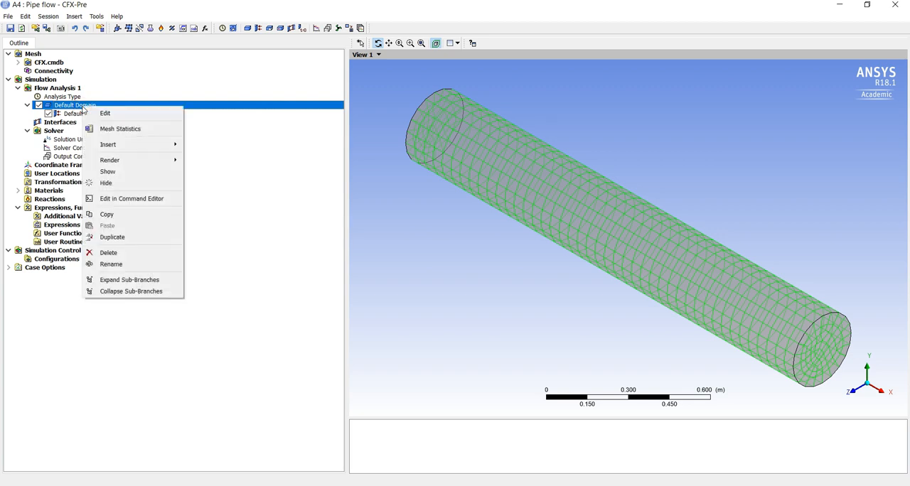
mouse_move(146, 144)
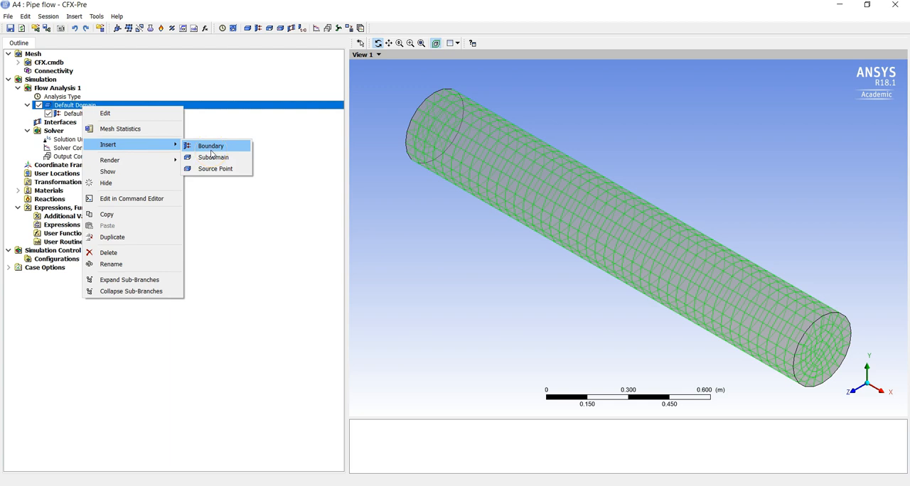
click(176, 151)
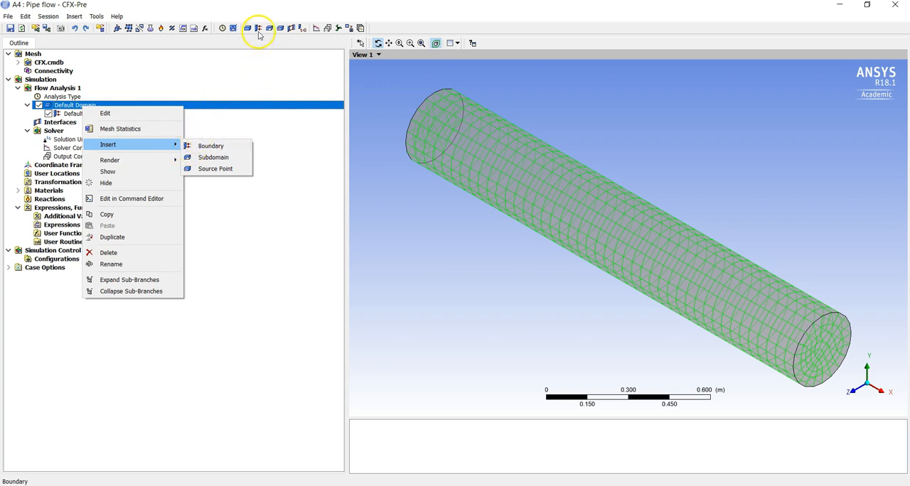
click(259, 31)
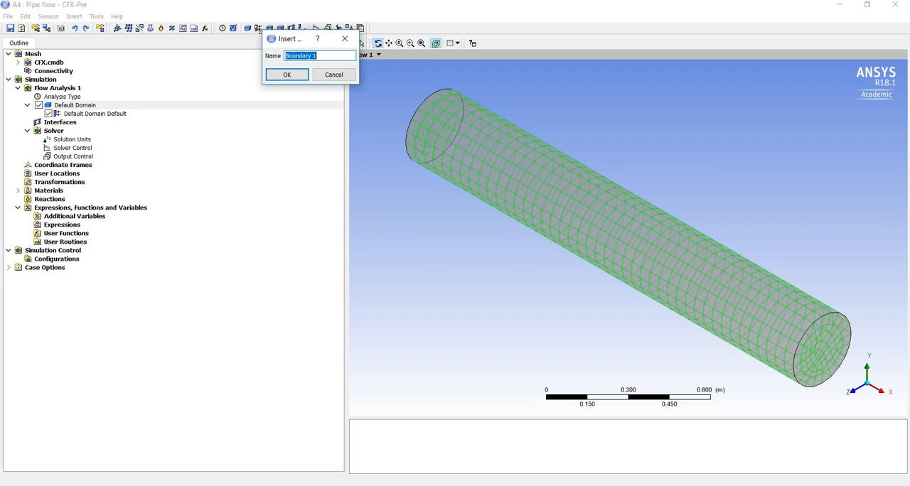
text(Inlet)
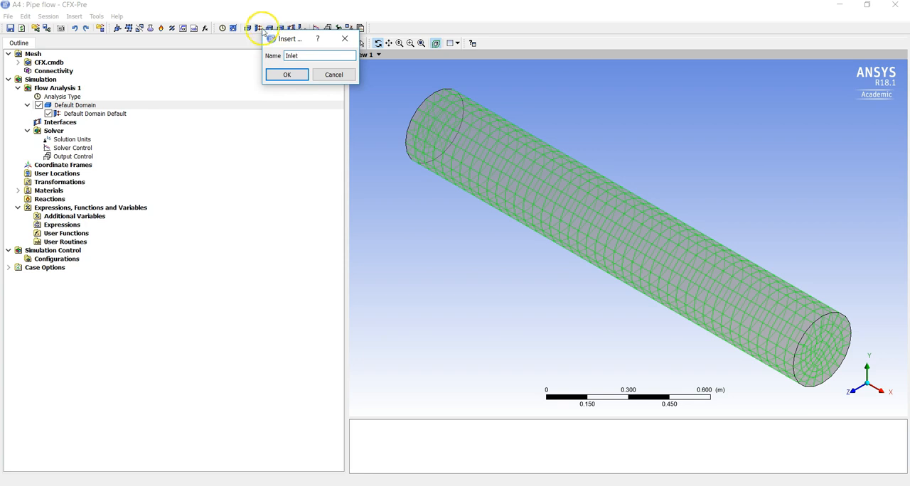
click(288, 74)
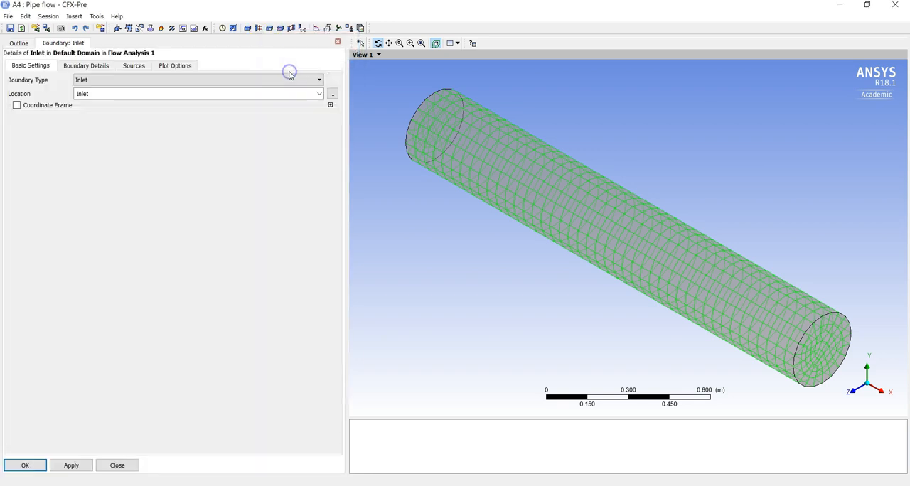
Choose the Inlet region at the pipe's end face as the Inlet boundary's location
drag(399, 156, 487, 204)
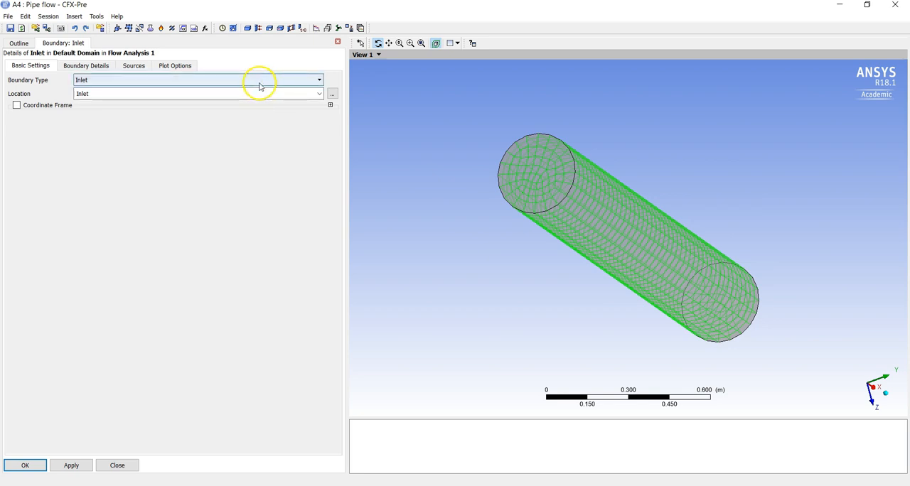
click(332, 94)
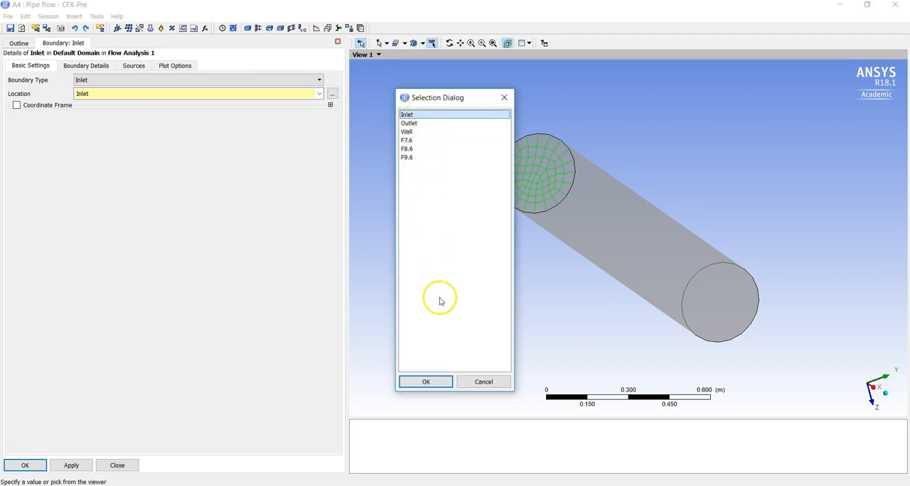
click(427, 383)
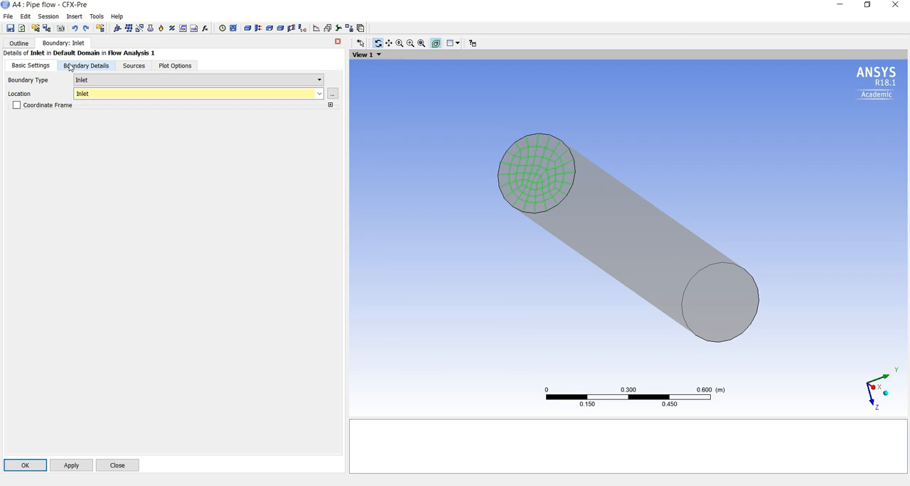
Define the inlet flow with a Normal Speed of 2 m s^-1 and Medium (Intensity = 5%) turbulence, and accept the boundary
click(71, 66)
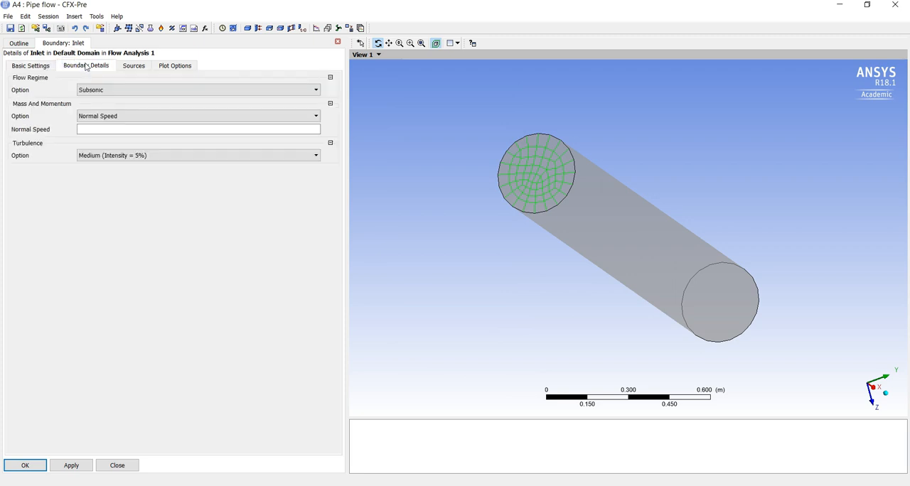
click(119, 130)
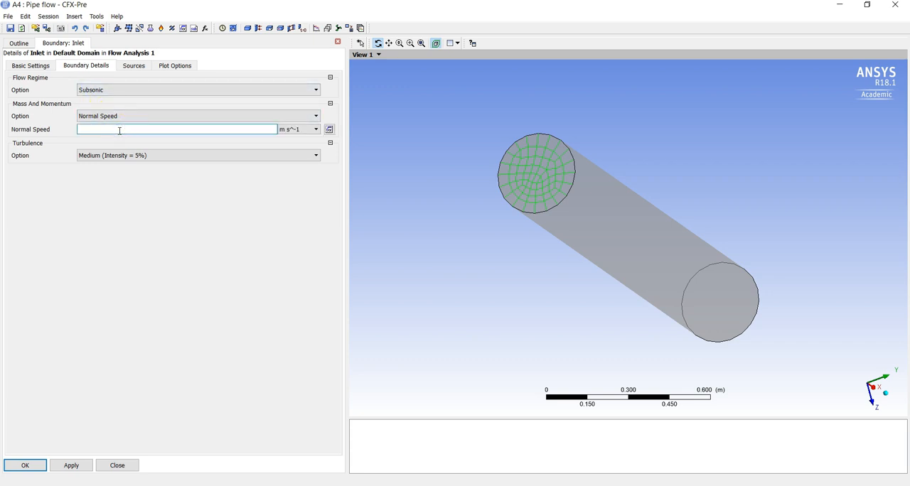
click(119, 118)
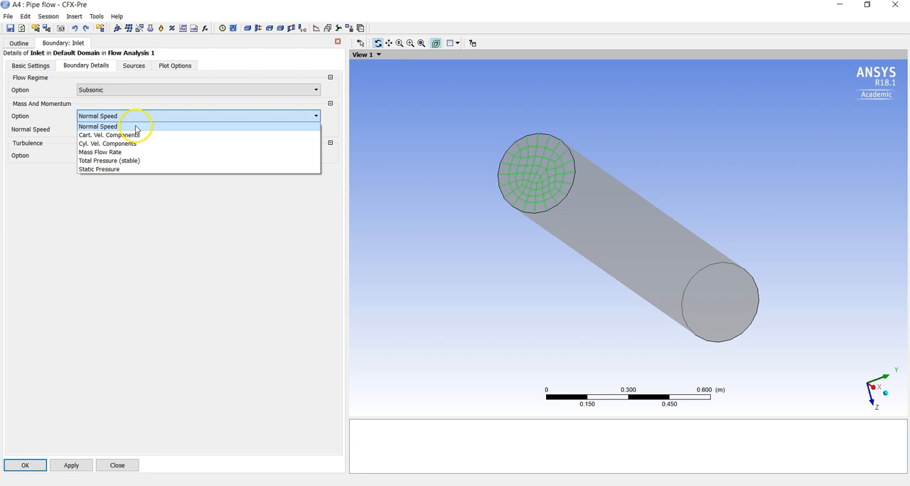
click(135, 127)
click(137, 132)
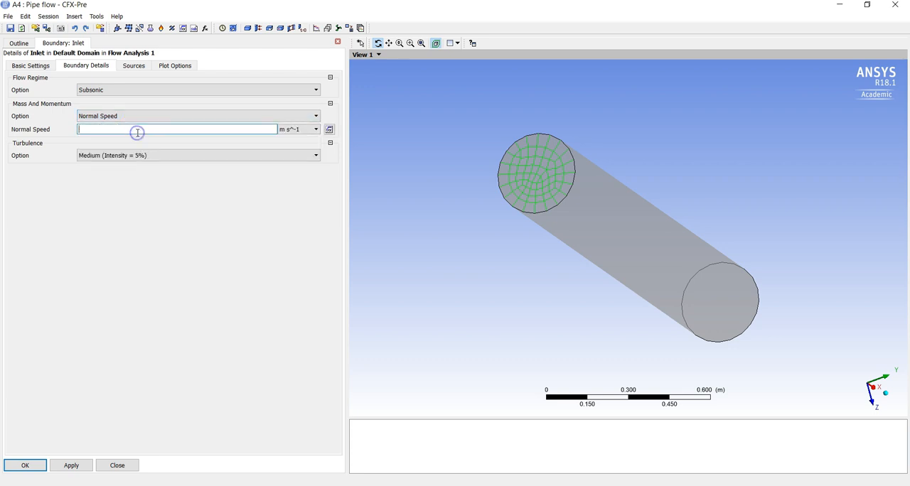
text(2)
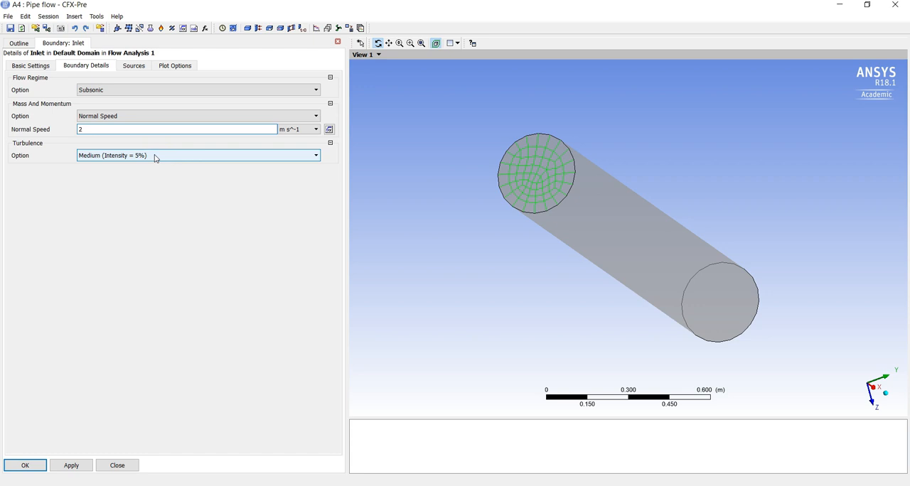
click(155, 157)
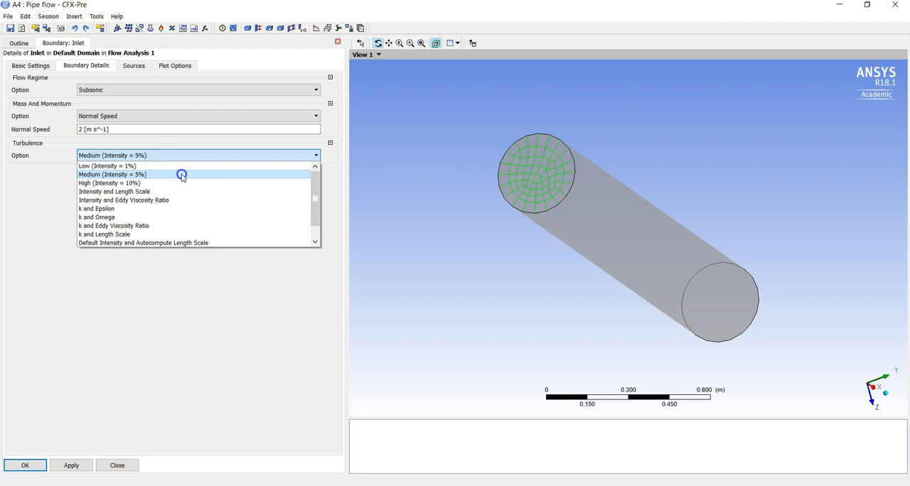
click(181, 176)
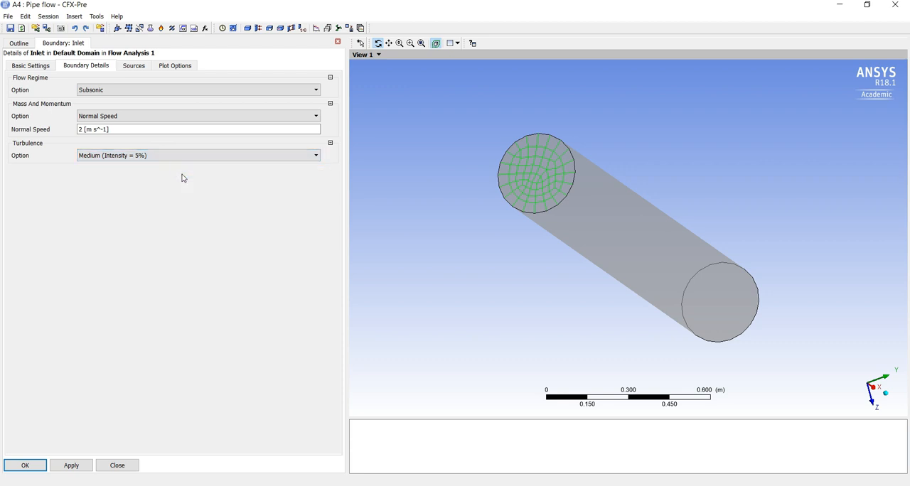
click(27, 466)
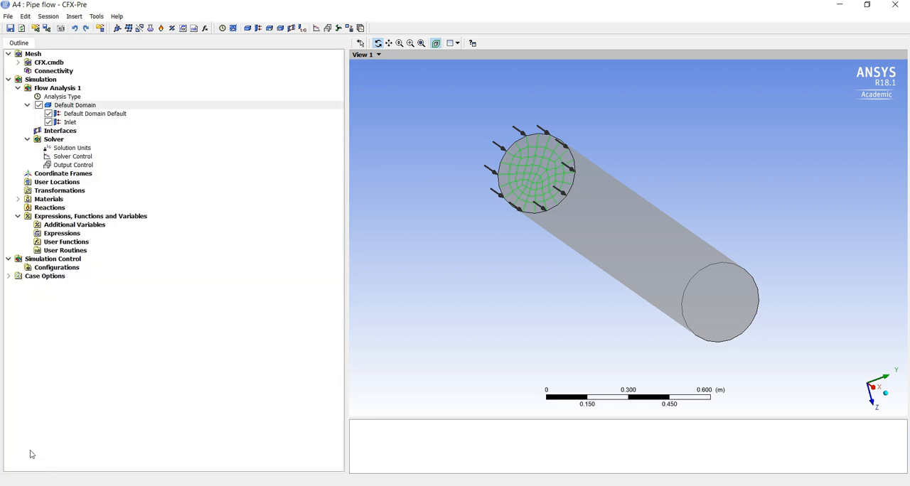
Widen the 3D viewer and insert a second boundary named Outlet in the Default Domain
drag(526, 127, 558, 187)
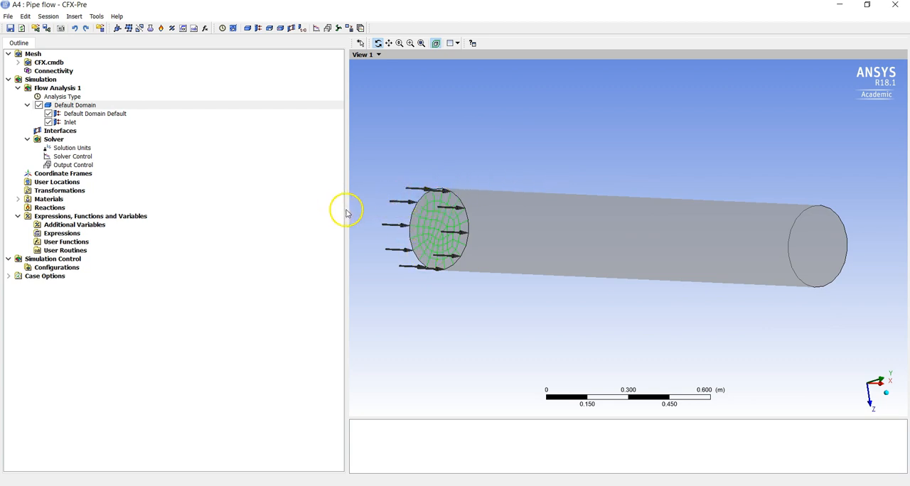
drag(347, 211, 282, 211)
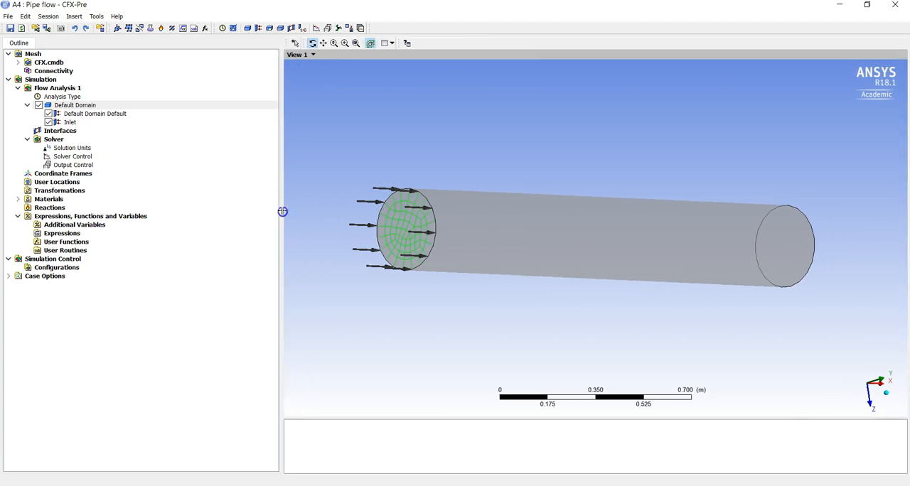
click(261, 32)
text(Outlet)
key(Return)
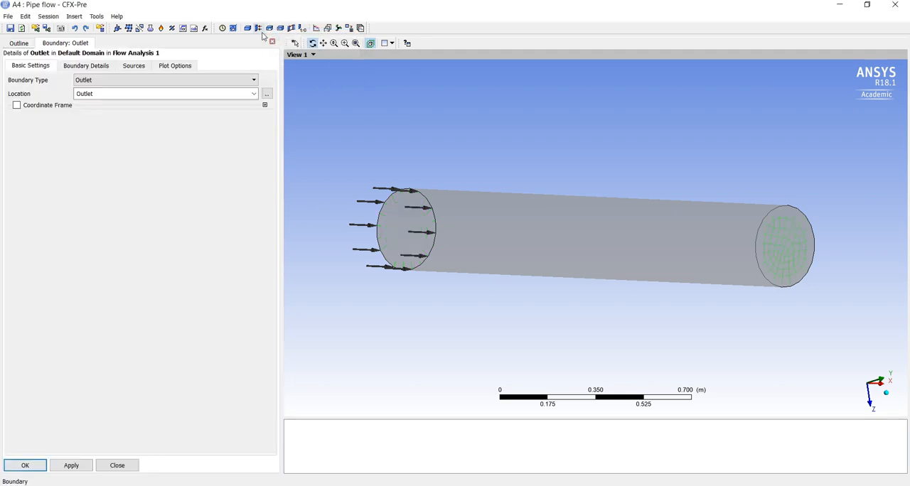
click(251, 69)
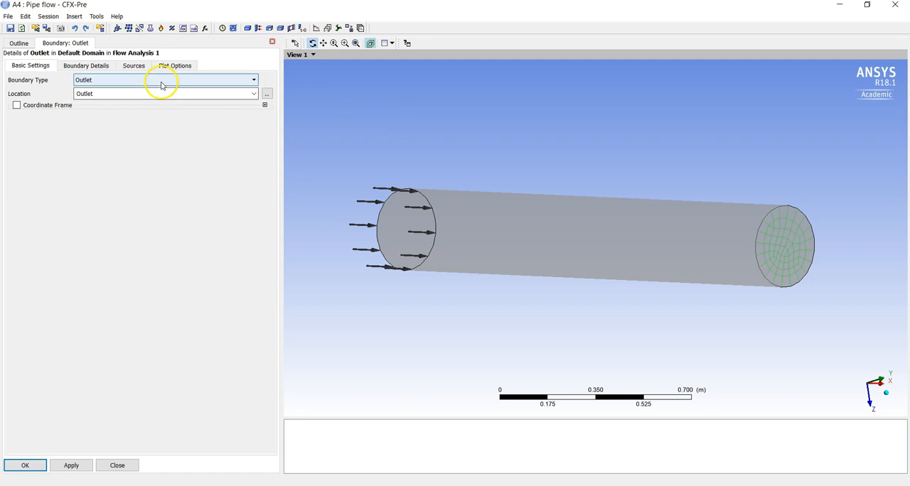
Set the outlet's relative pressure to 0 Pa using Average Static Pressure and accept the boundary
click(90, 68)
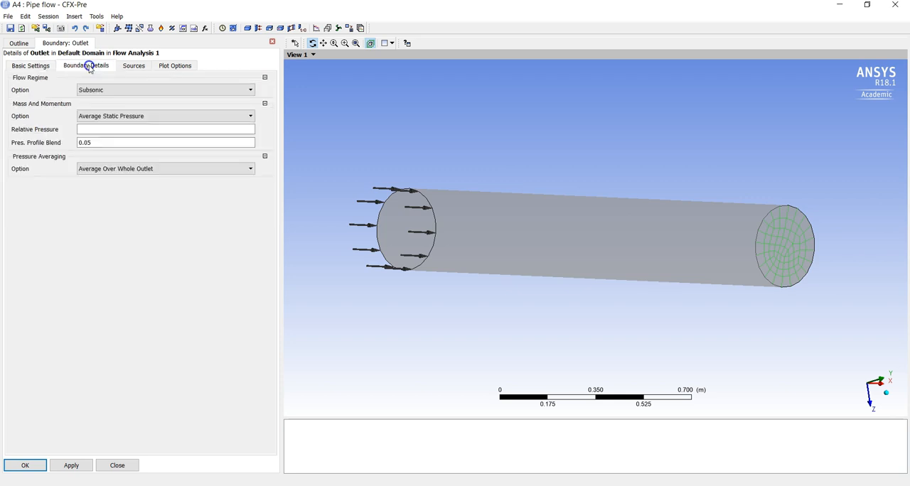
click(113, 128)
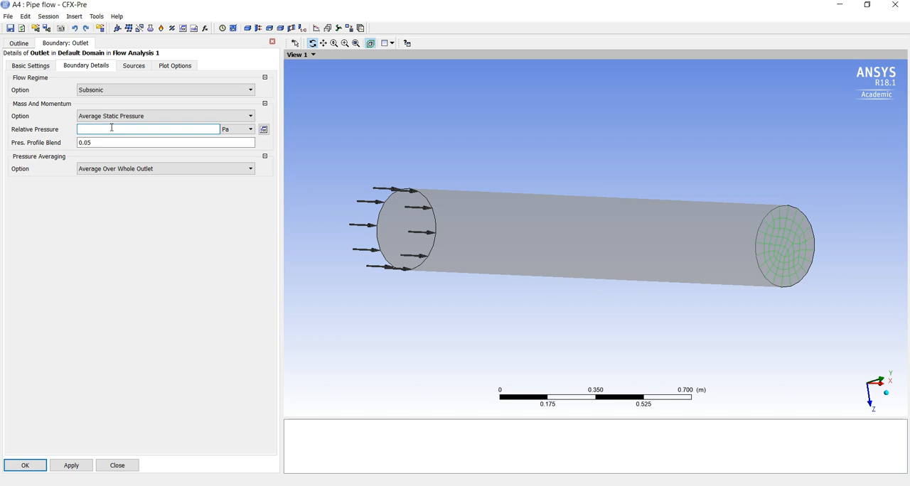
text(0)
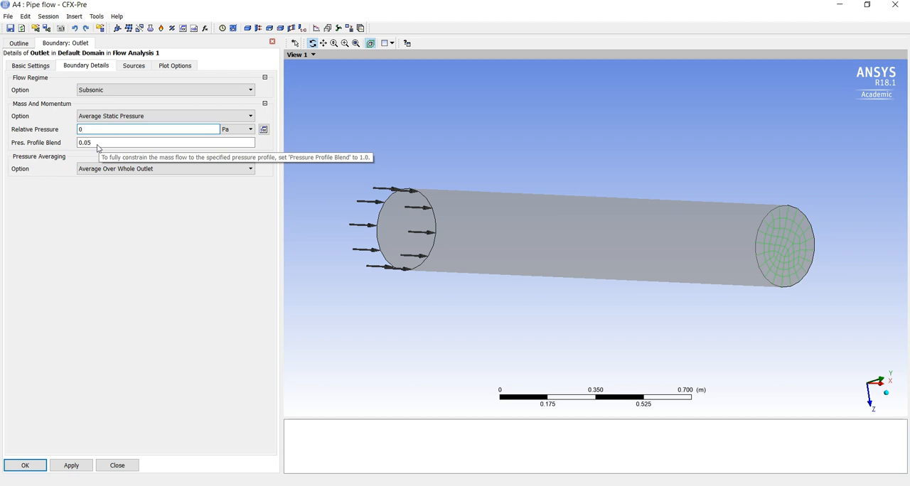
click(25, 466)
Rename the Default Domain Default boundary, which covers the pipe's cylindrical surface, as Wall
drag(636, 229, 587, 249)
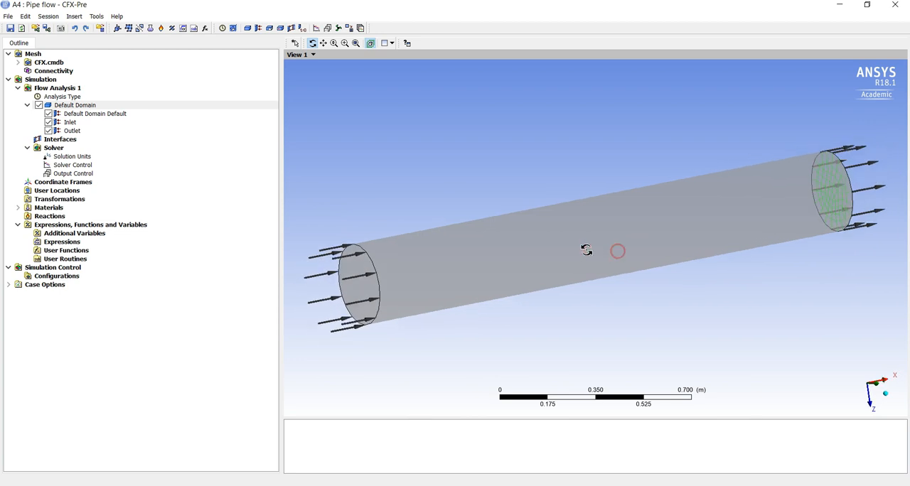
click(95, 117)
drag(419, 157, 463, 163)
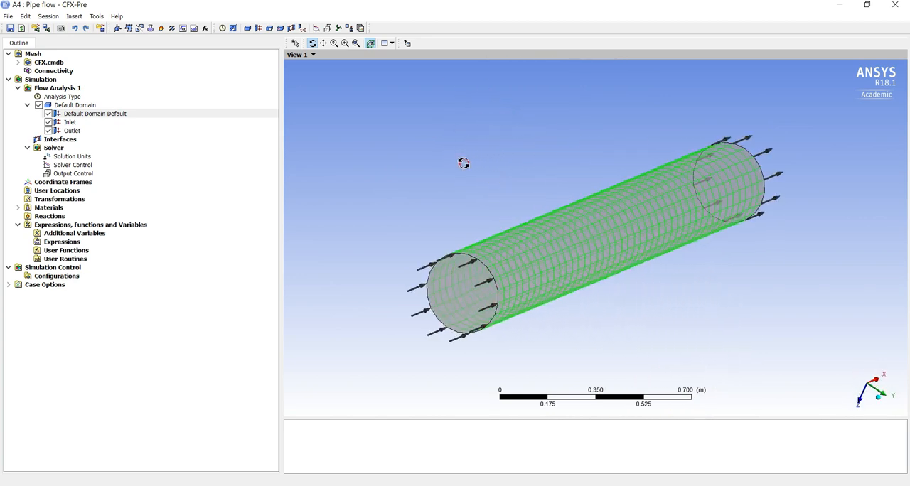
right_click(75, 115)
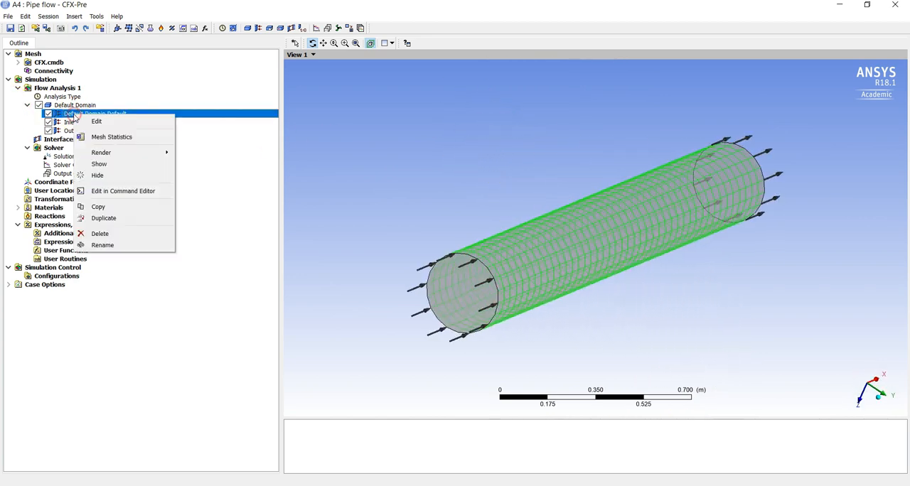
click(125, 247)
text(Wall)
key(Return)
click(25, 157)
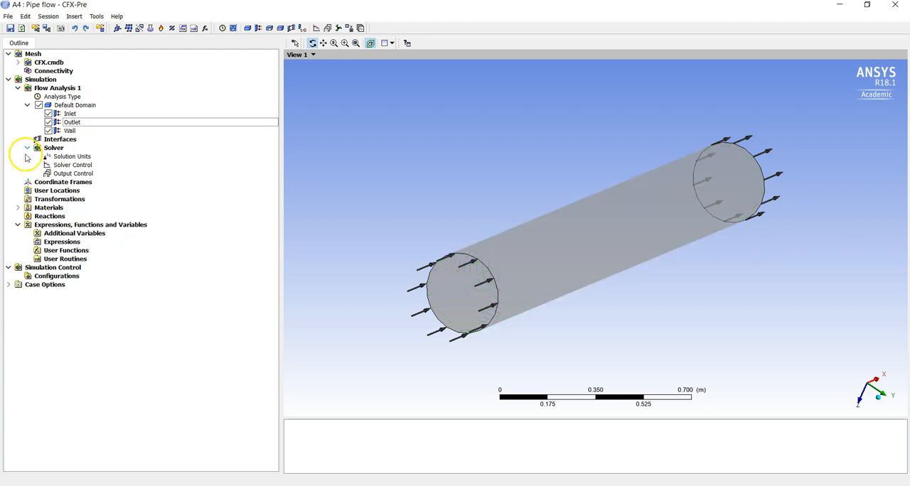
Edit the Wall boundary and set its location to the Wall region
double_click(70, 131)
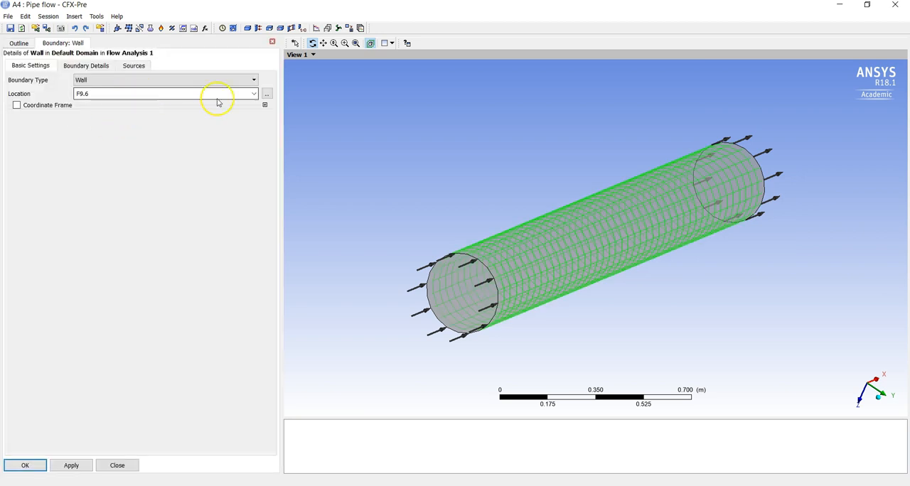
click(251, 95)
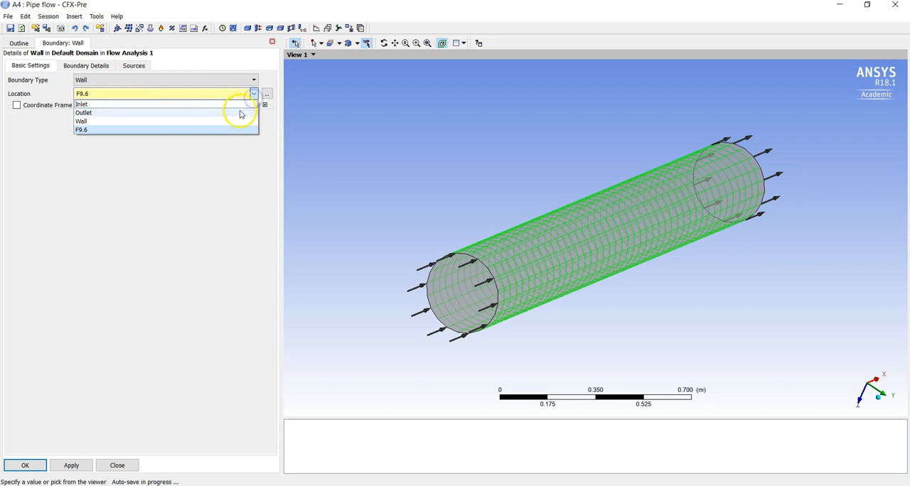
click(230, 121)
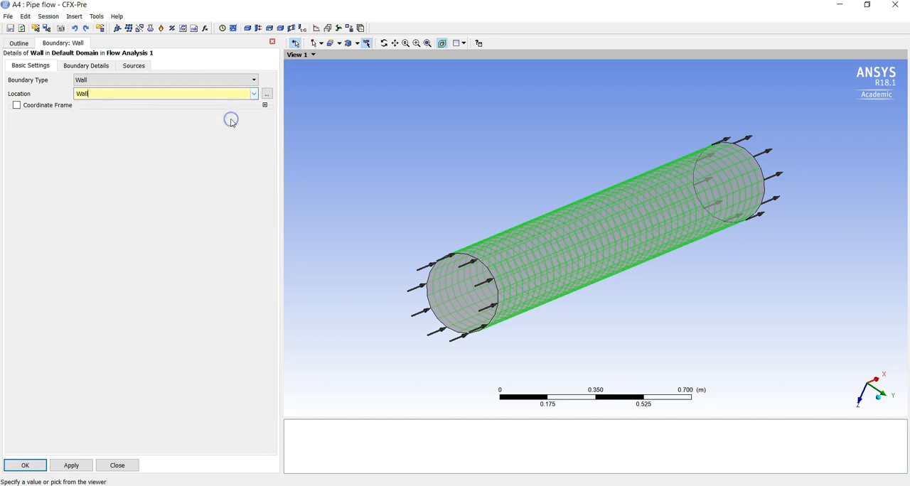
Accept the Wall boundary as a No Slip Wall with Smooth Wall roughness, and check the inlet, outlet and wall regions one by one
click(106, 66)
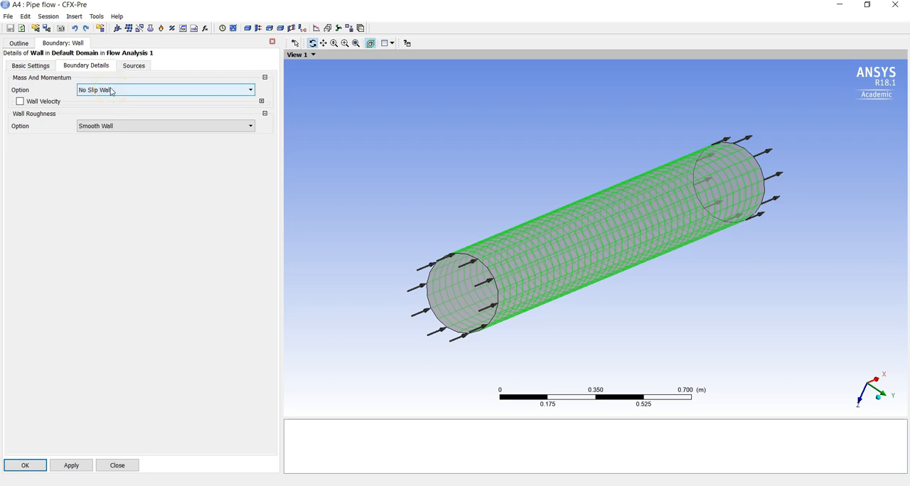
click(108, 126)
click(29, 66)
click(26, 465)
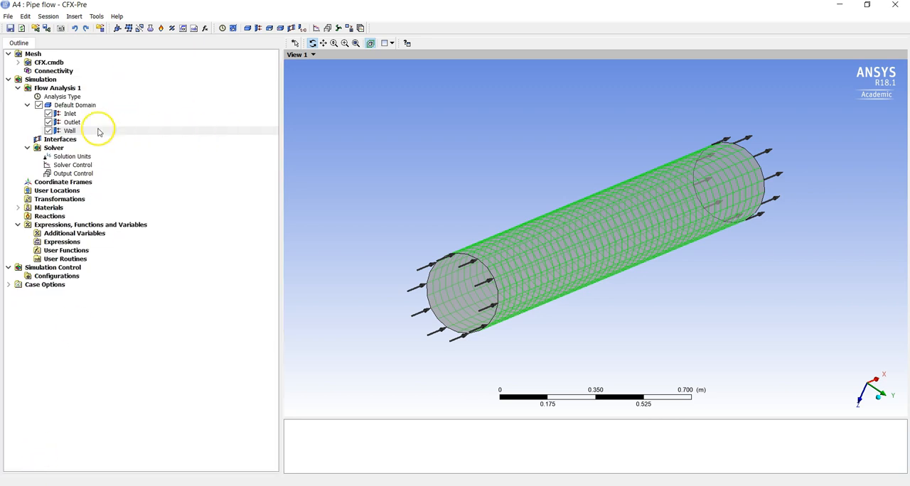
click(71, 114)
click(76, 123)
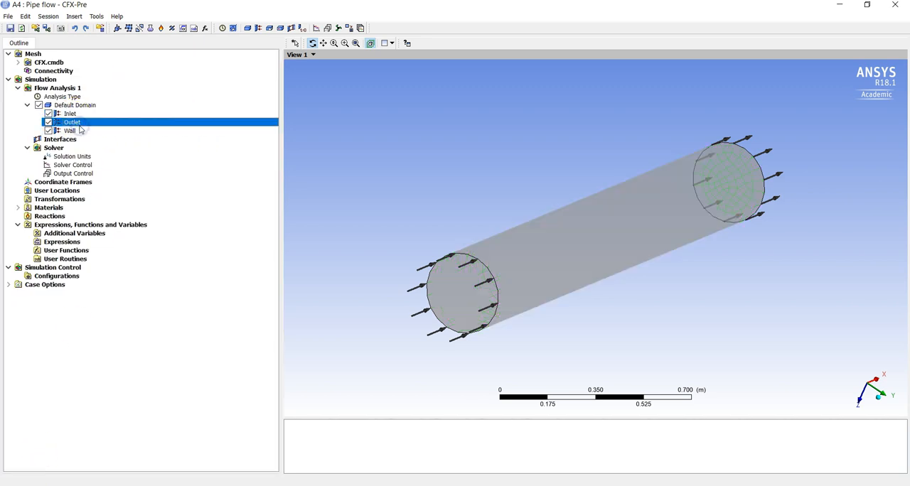
click(75, 132)
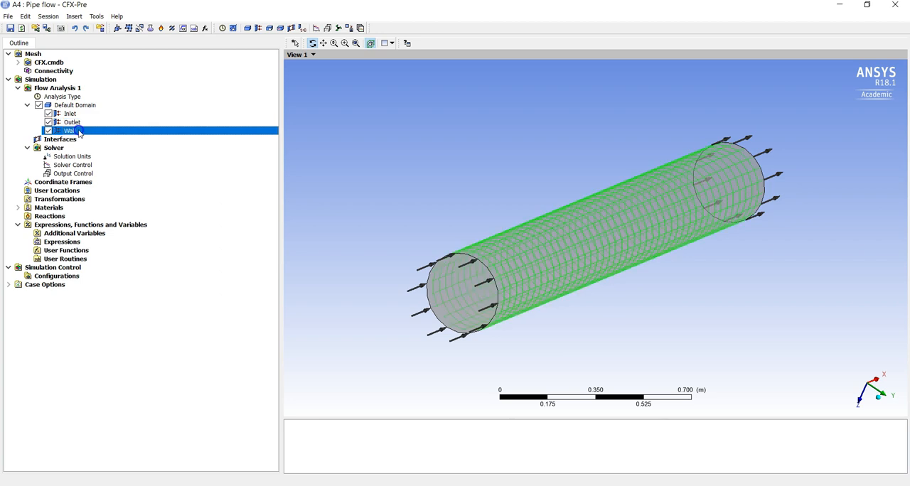
Edit the Solver Control, keeping 100 maximum iterations and setting the RMS residual target to 0.00001, and accept the settings
click(79, 166)
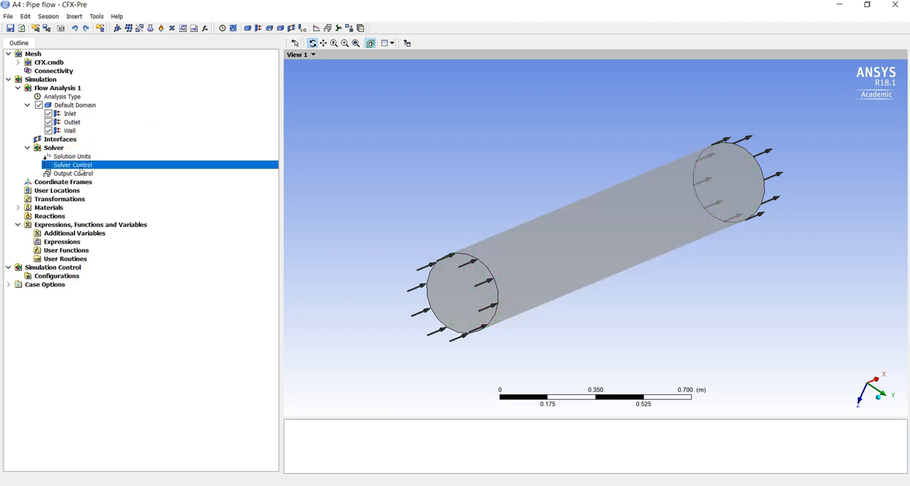
double_click(103, 164)
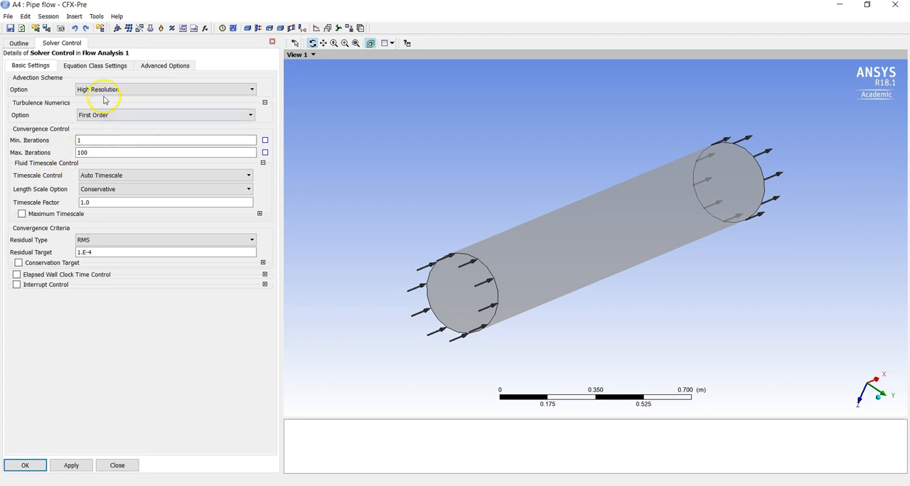
click(107, 151)
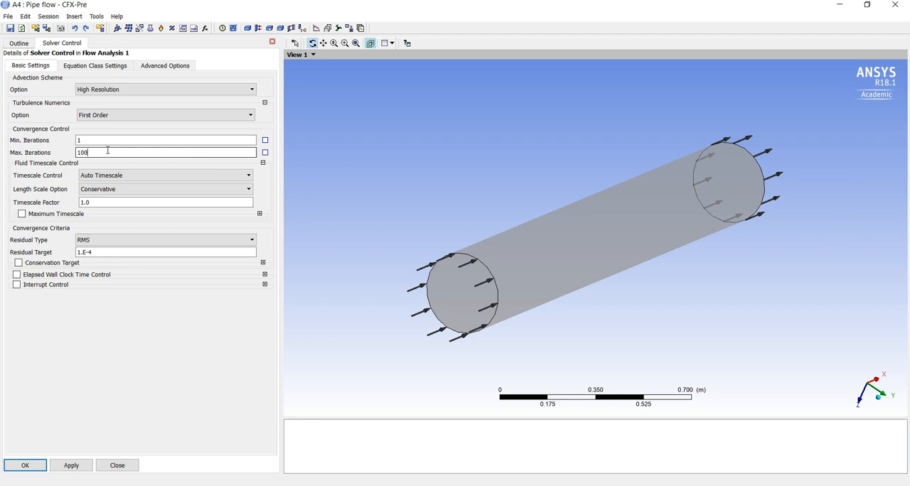
double_click(89, 253)
text(0.0001)
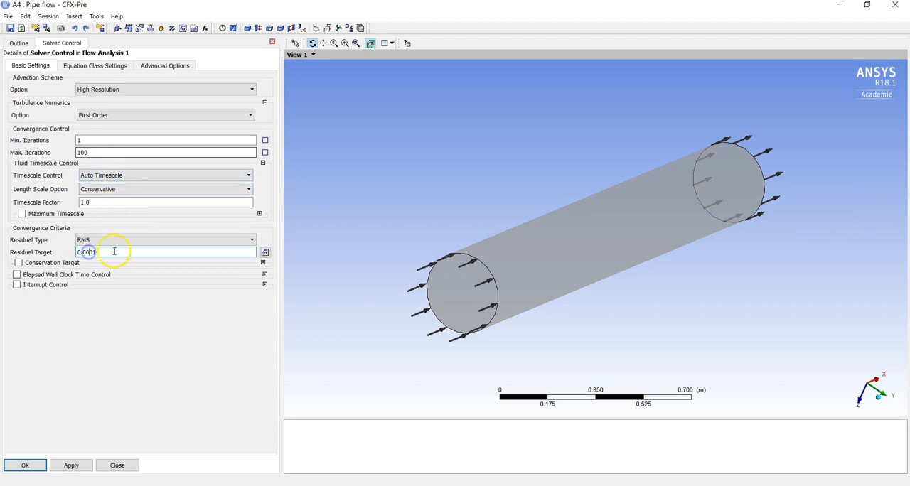
key(Left)
text(0)
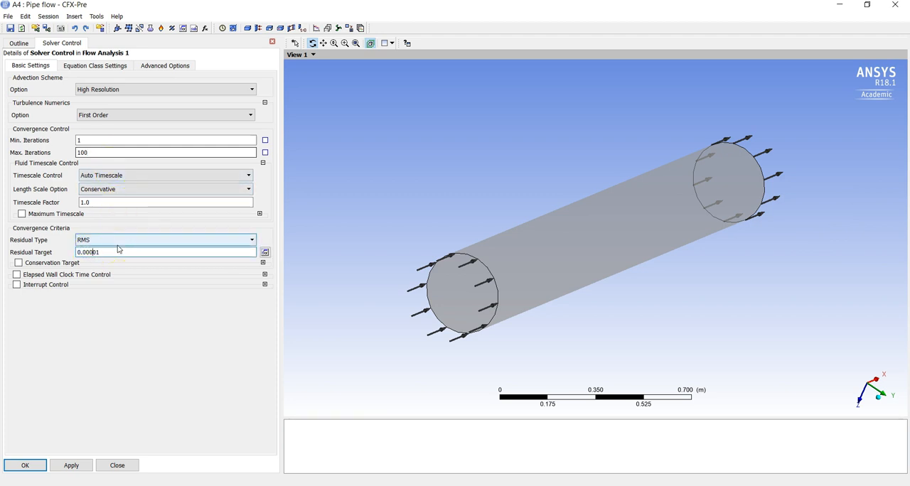
click(122, 296)
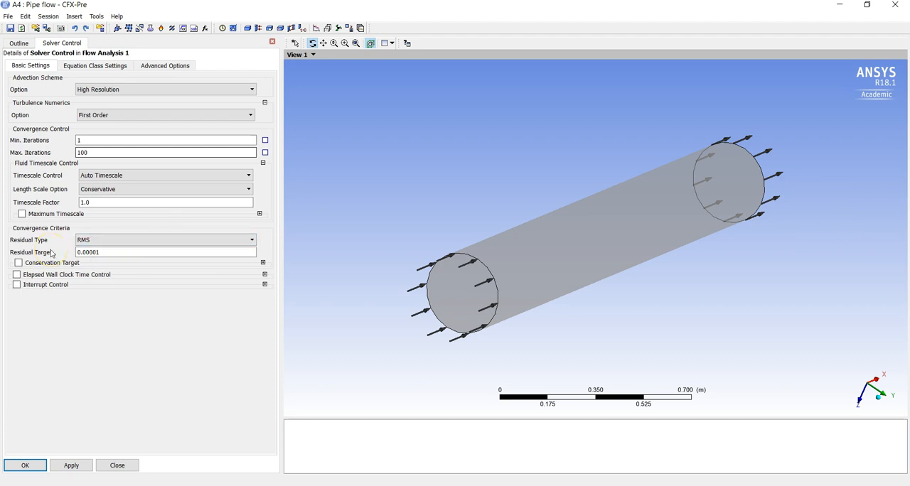
click(24, 464)
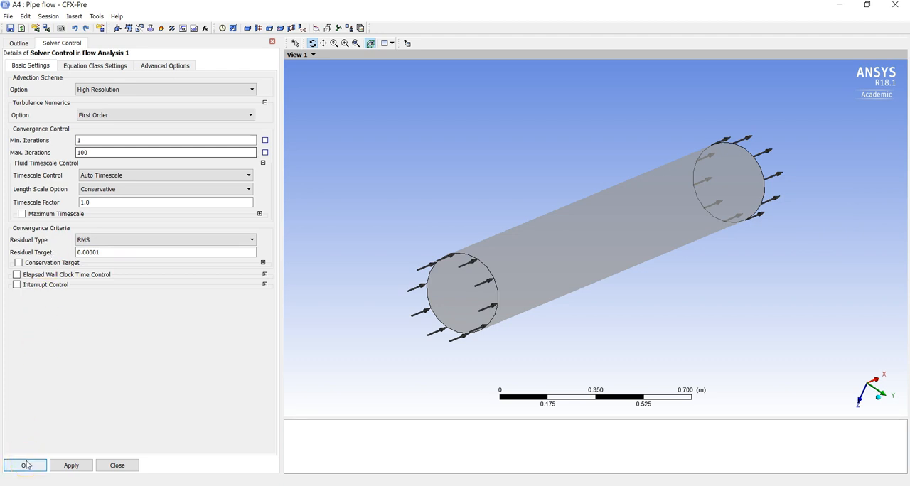
click(25, 465)
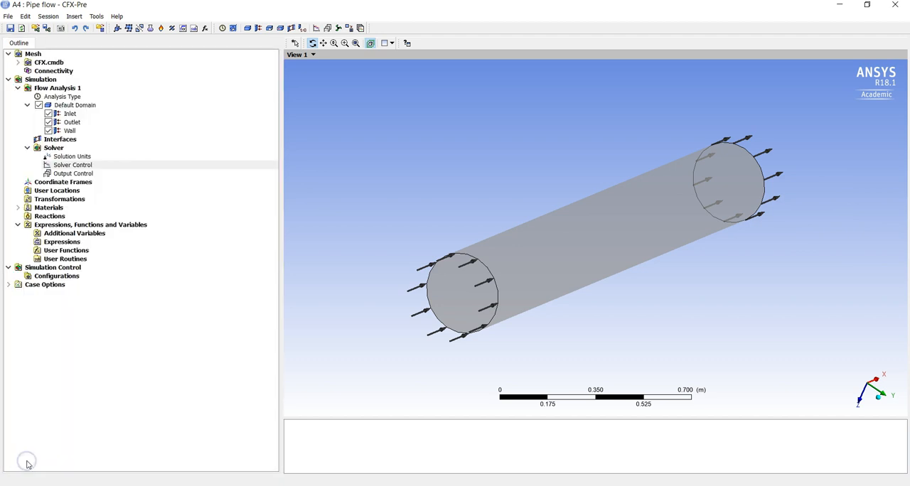
Save the finished flow setup and close CFX-Pre to return to the Workbench project
click(91, 119)
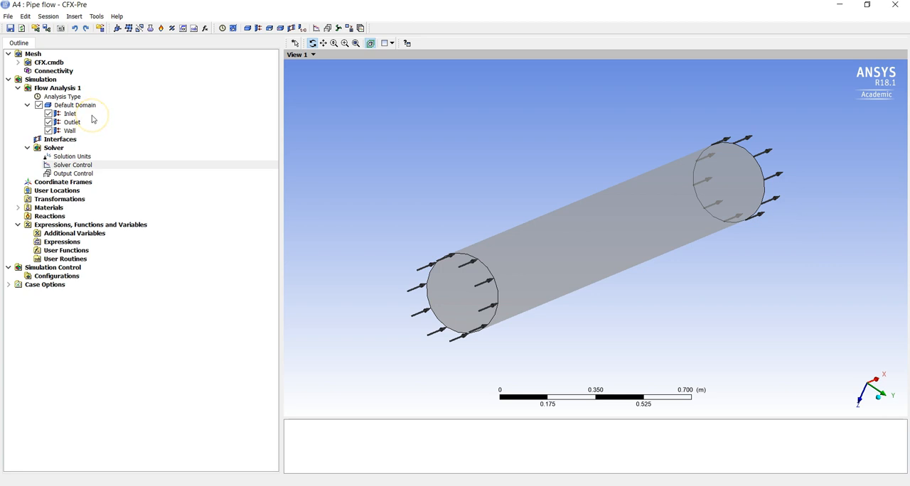
click(10, 31)
click(894, 5)
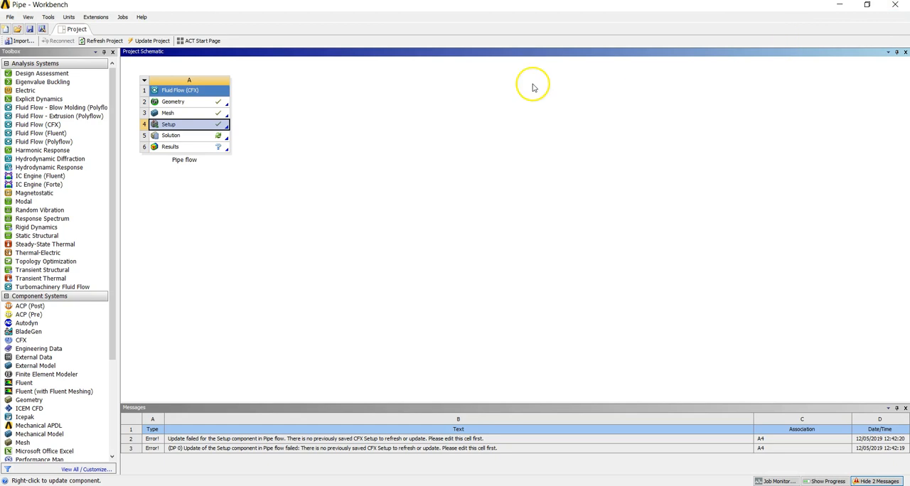
Try to open the Solution cell of the Pipe flow system
click(195, 136)
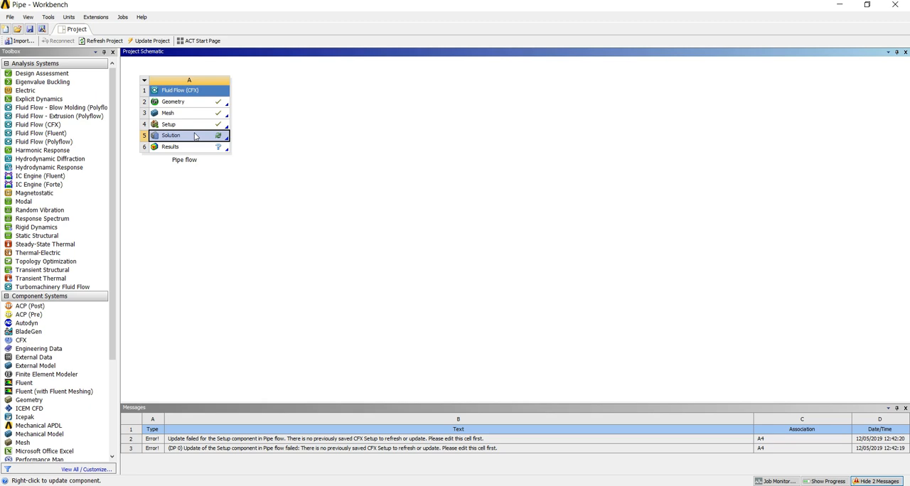
double_click(196, 135)
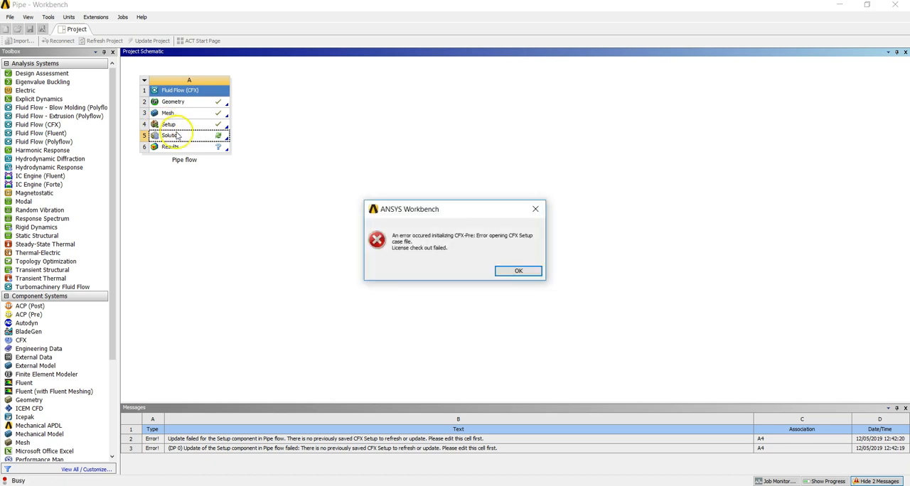
click(506, 270)
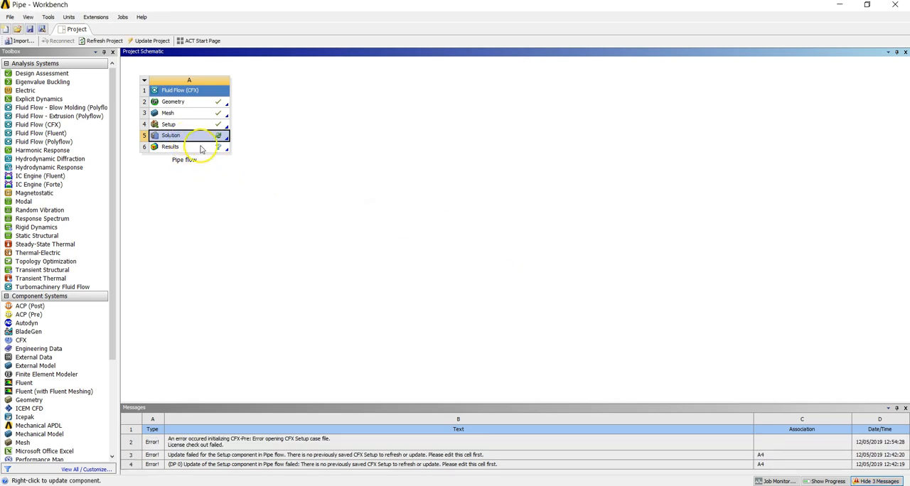
click(229, 196)
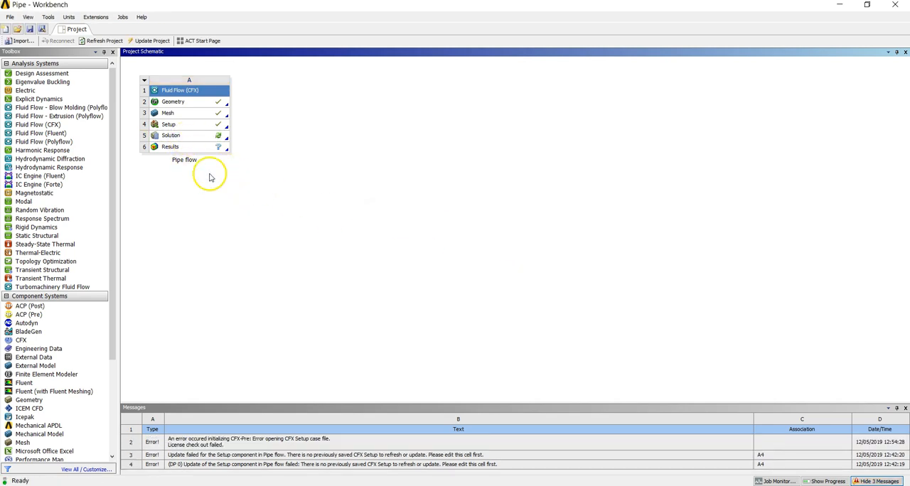
Open the Pipe flow solution in CFX-Solver Manager and enable double precision for the run
double_click(196, 135)
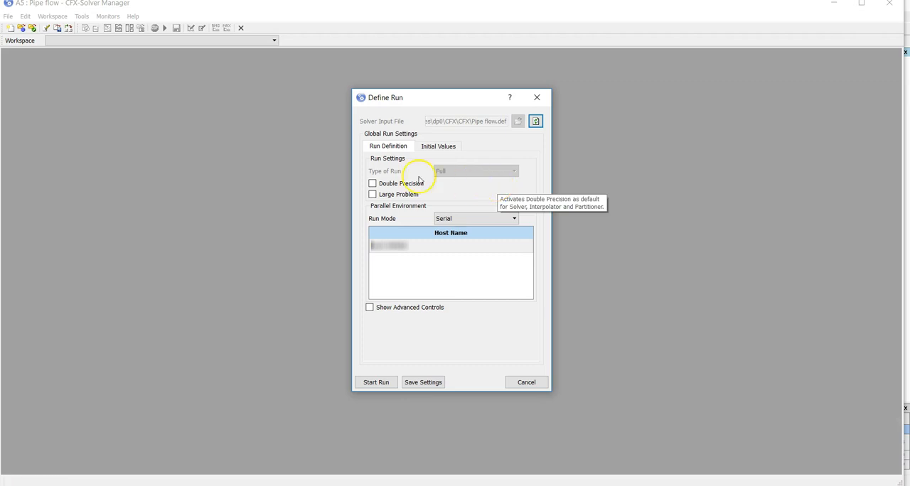
click(371, 185)
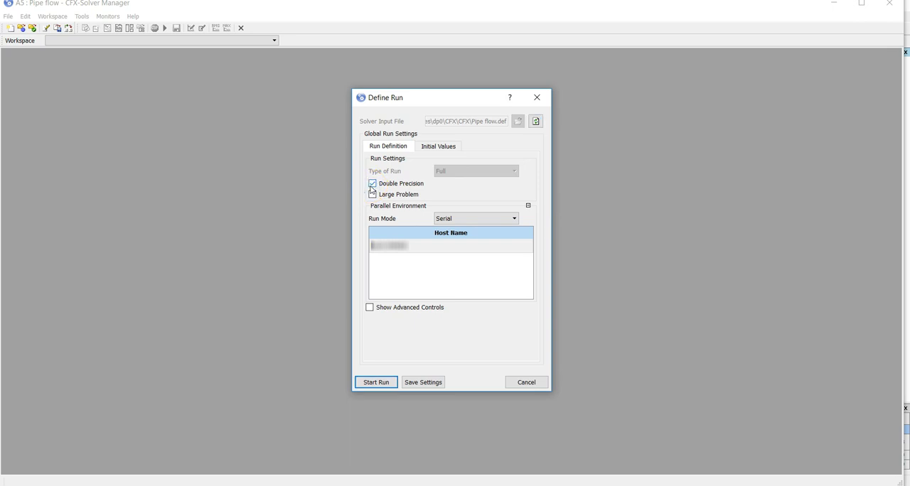
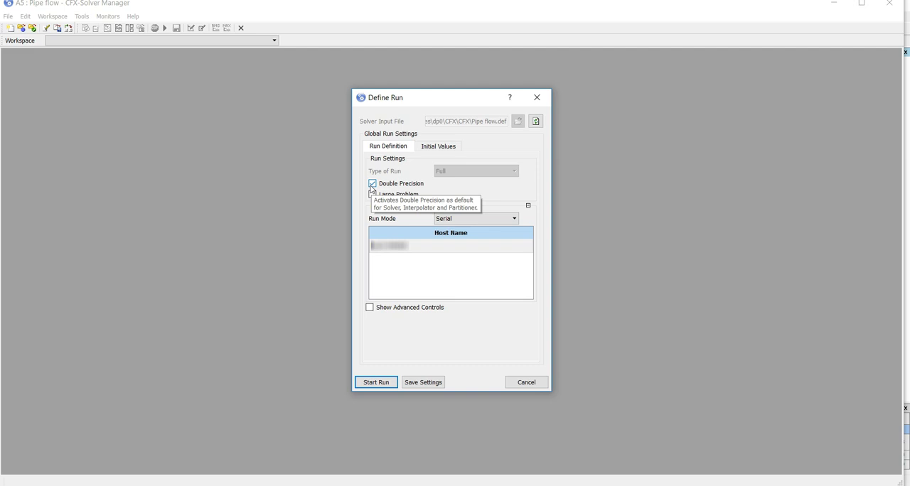
Start the solver run in Serial mode and acknowledge its completion notice
click(464, 218)
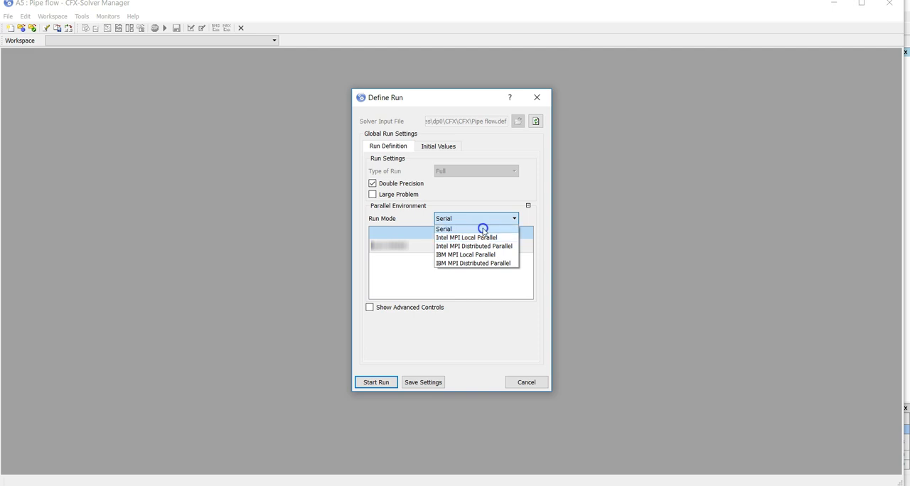
click(482, 228)
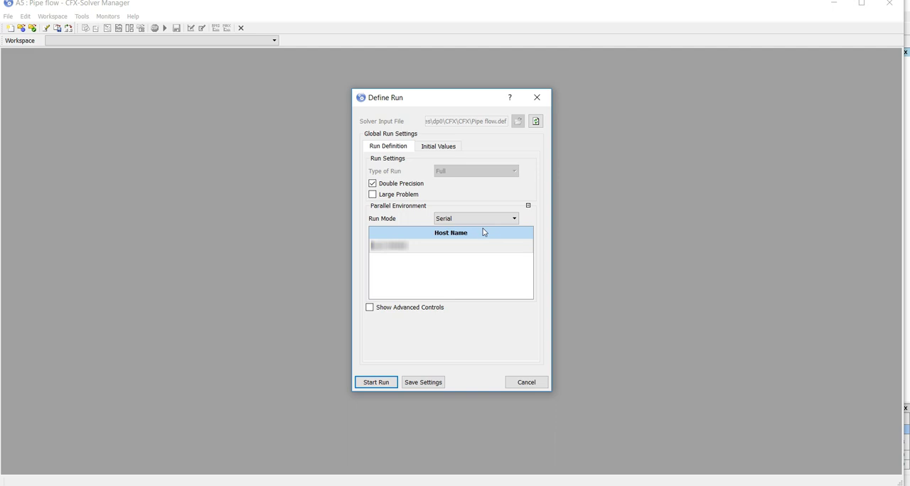
click(376, 381)
click(495, 334)
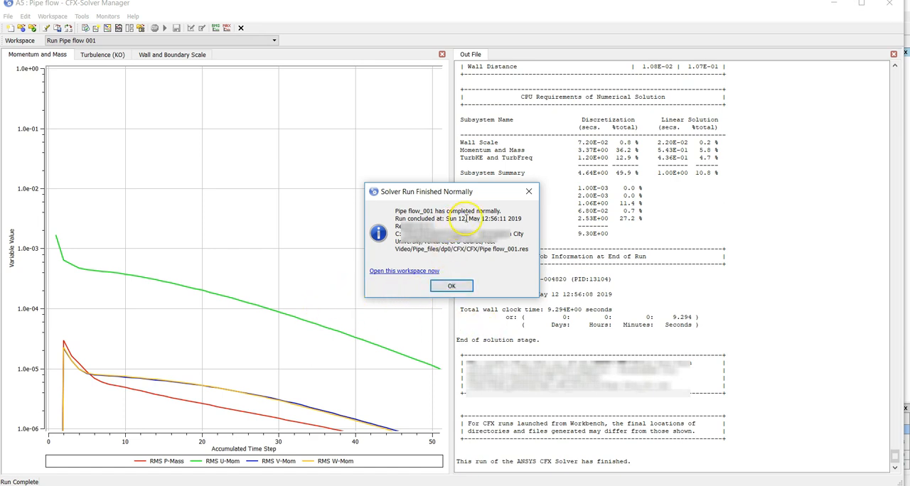
click(449, 287)
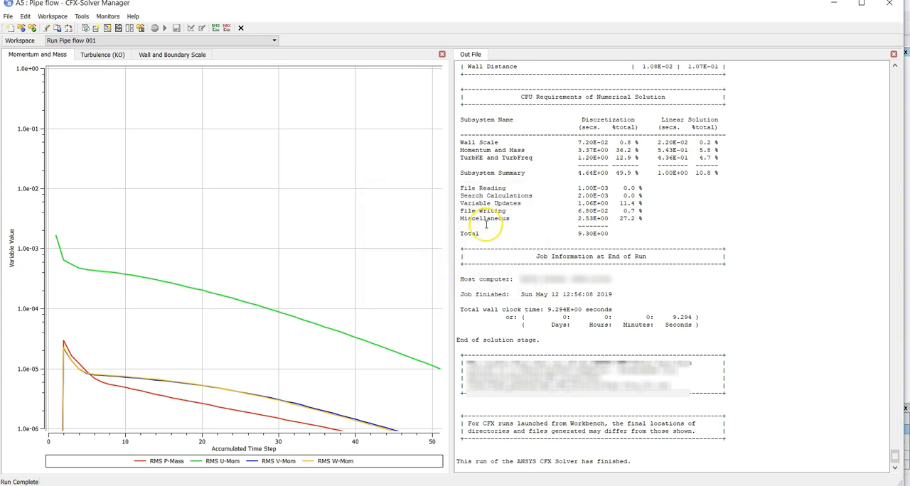
Review the variable ranges and Reynolds number in the solver output, and compare the Reynolds number with the hand calculation in PowerPoint
scroll(486, 225, up, 10)
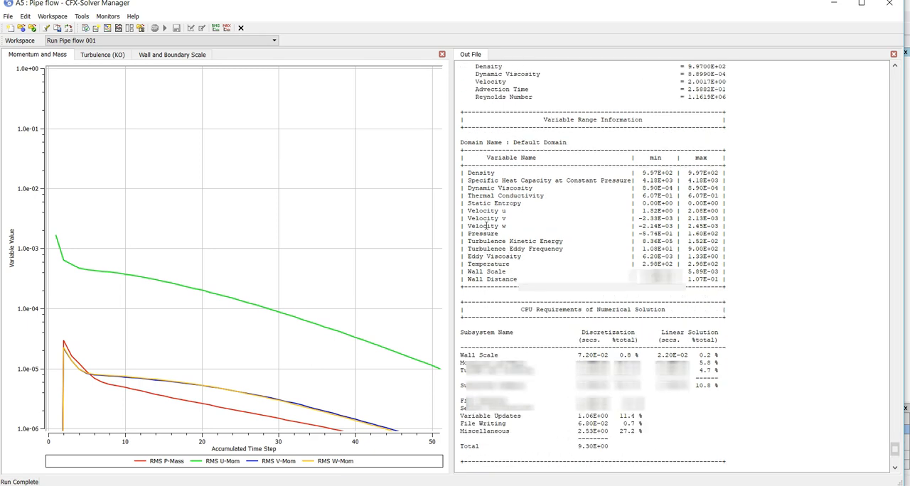
drag(468, 180, 793, 272)
click(527, 210)
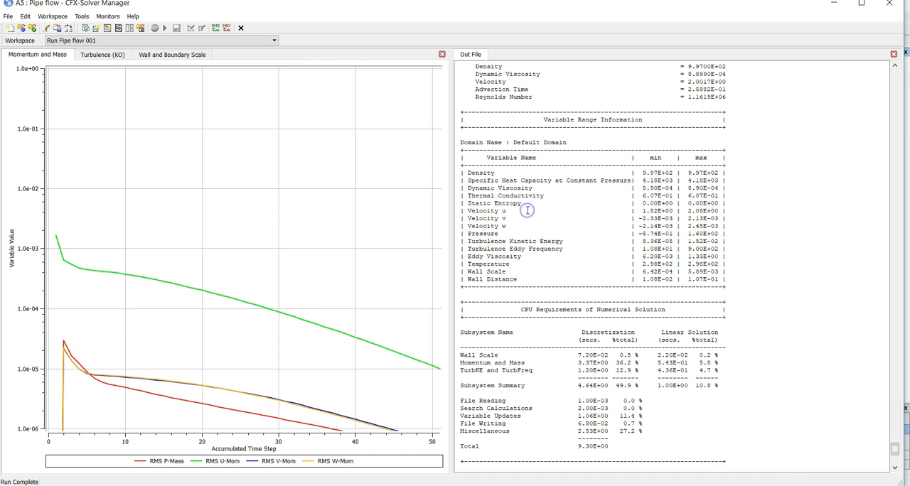
scroll(527, 210, up, 4)
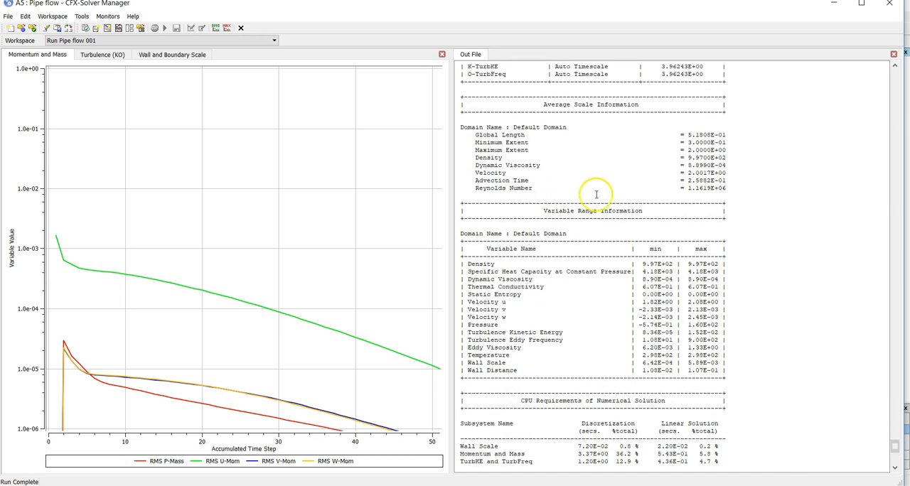
drag(687, 188, 729, 187)
click(740, 189)
drag(687, 187, 720, 188)
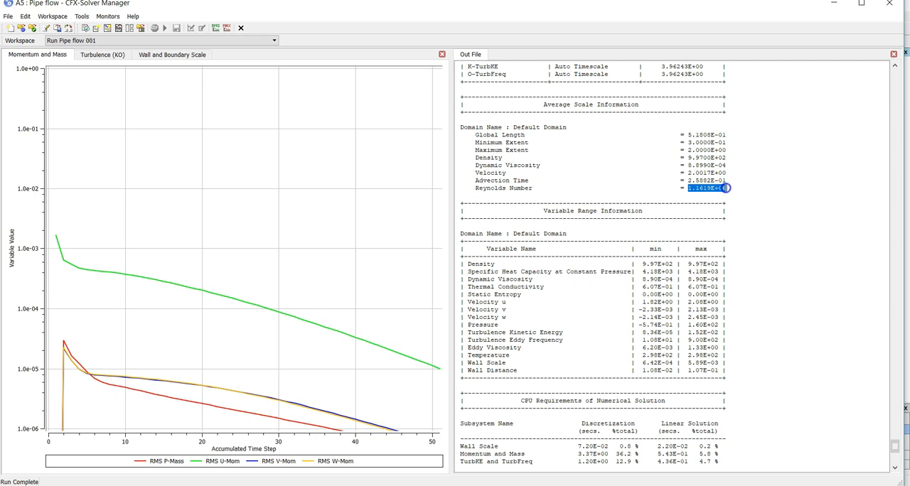
click(759, 193)
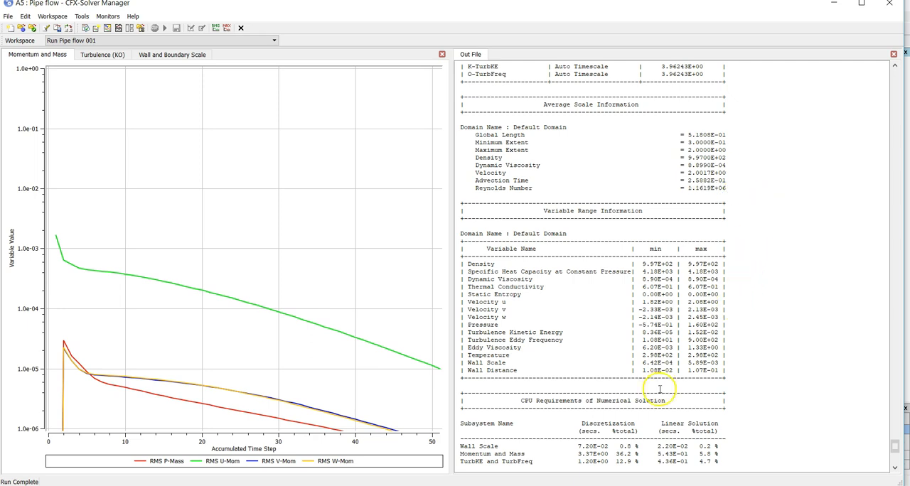
click(528, 485)
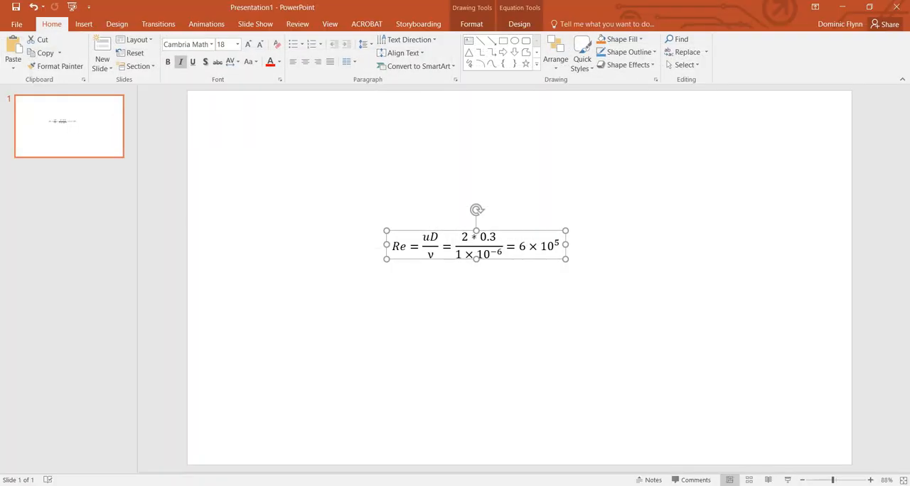
click(462, 485)
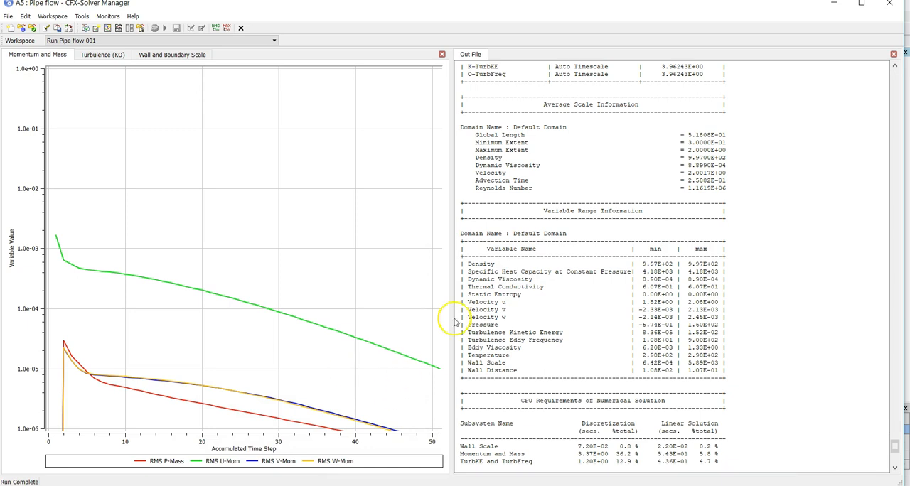
Close CFX-Solver Manager and open the Pipe flow results in CFD-Post from the Workbench project
click(898, 7)
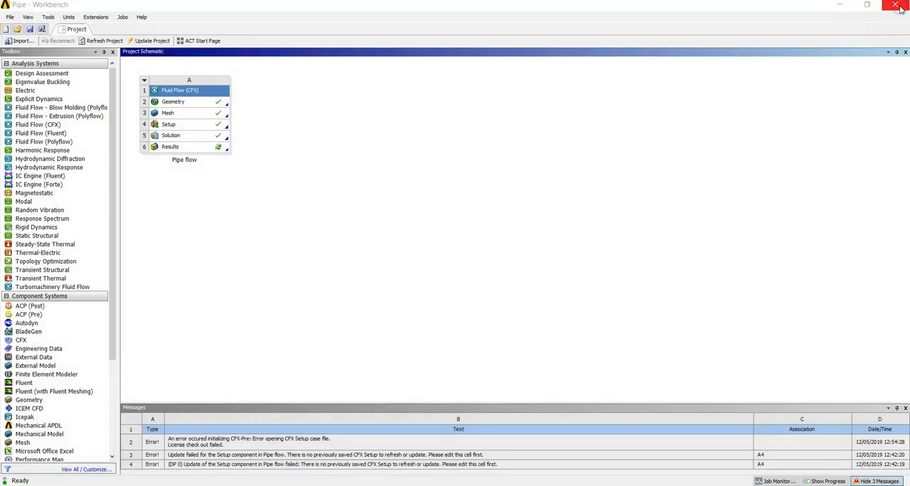
double_click(188, 147)
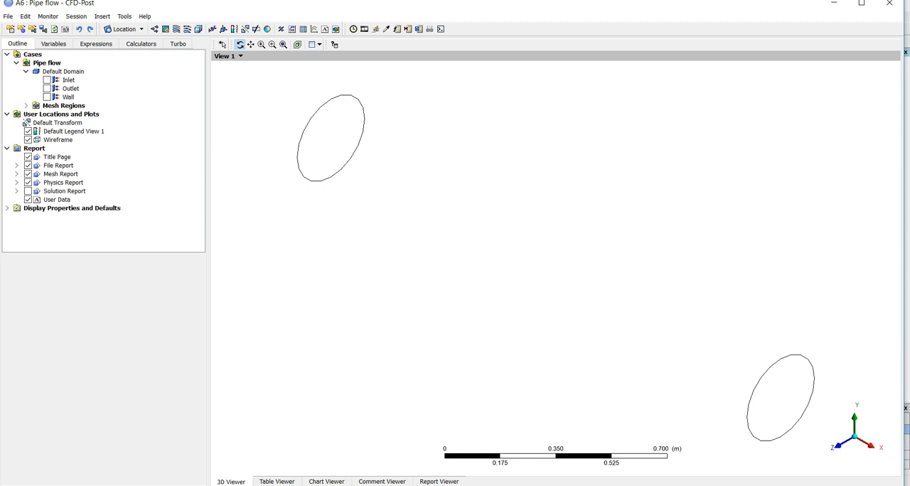
Create Plane 1 as an XY plane slice through all domains at Z = 0 m
click(840, 445)
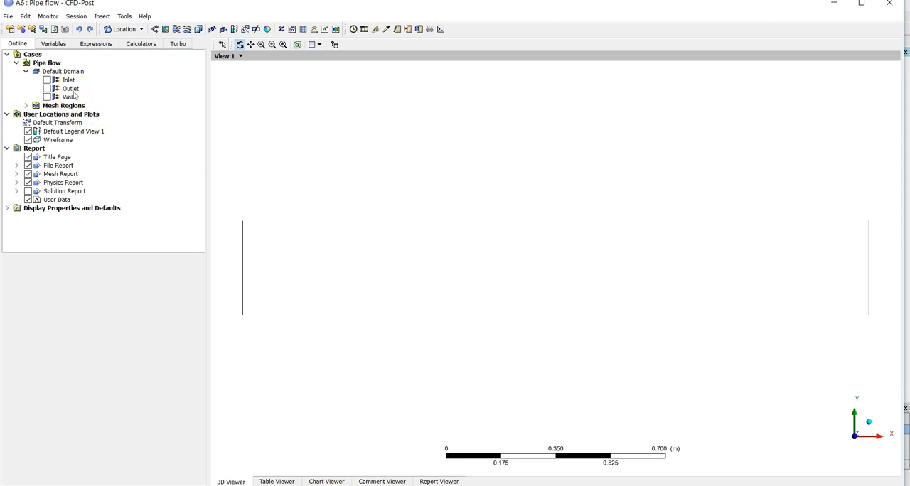
click(121, 29)
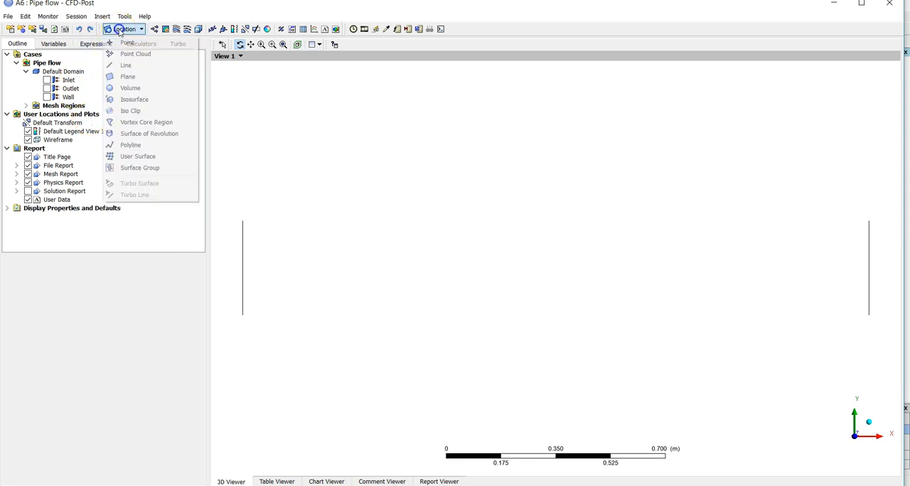
click(125, 77)
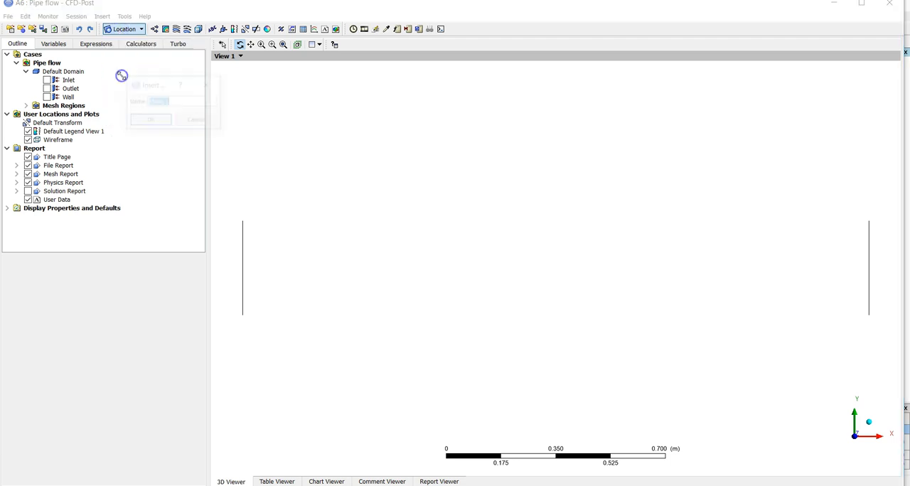
click(146, 123)
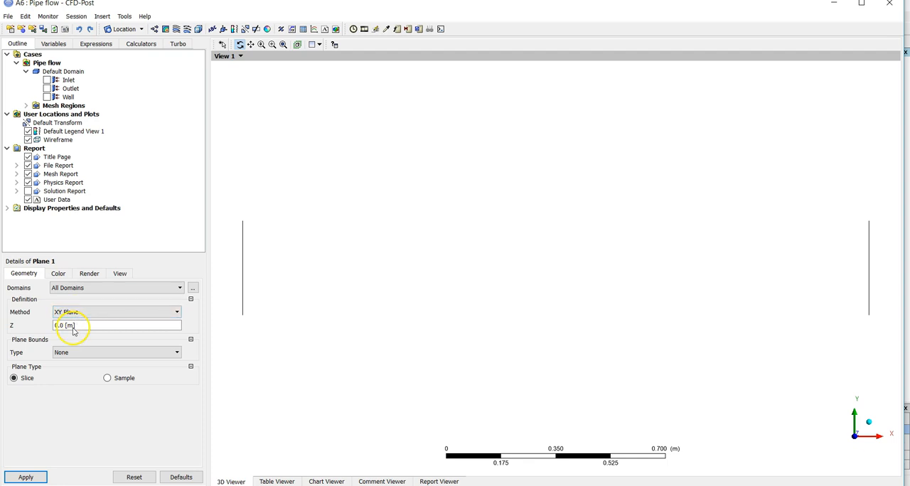
click(72, 327)
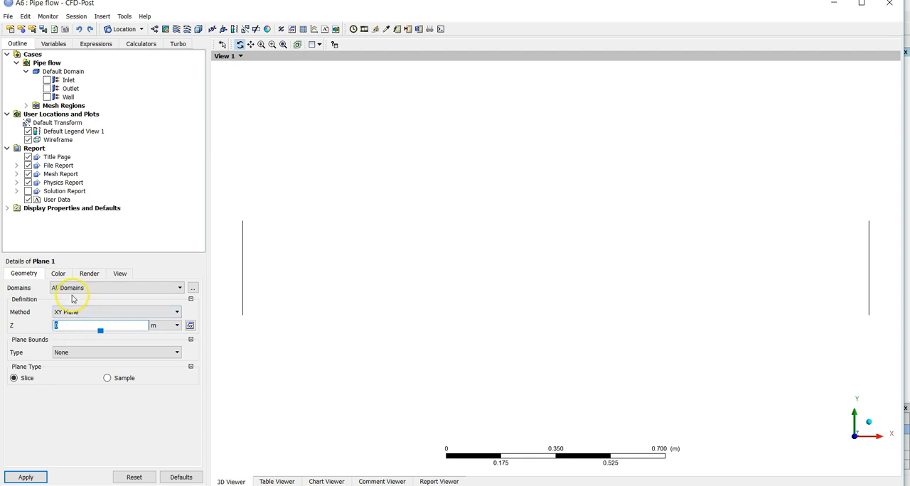
click(14, 479)
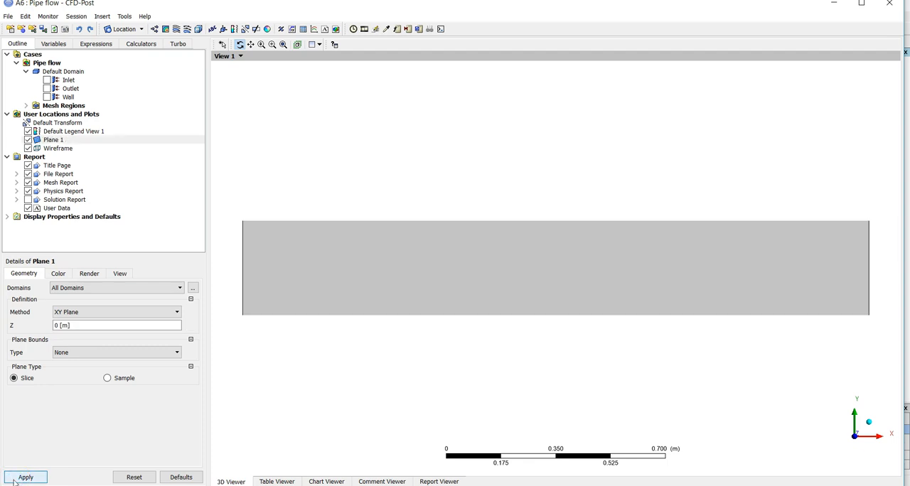
Color Plane 1 by the variable Velocity u with the global range
click(61, 273)
click(69, 291)
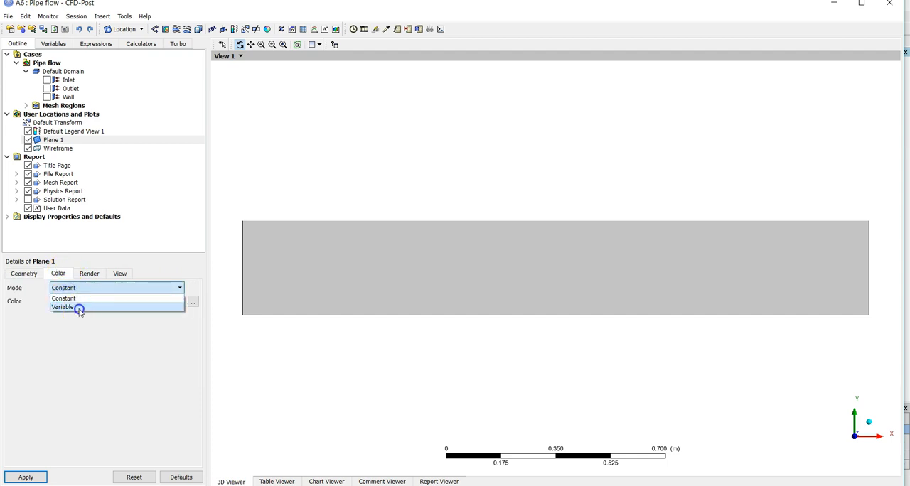
click(79, 308)
click(192, 305)
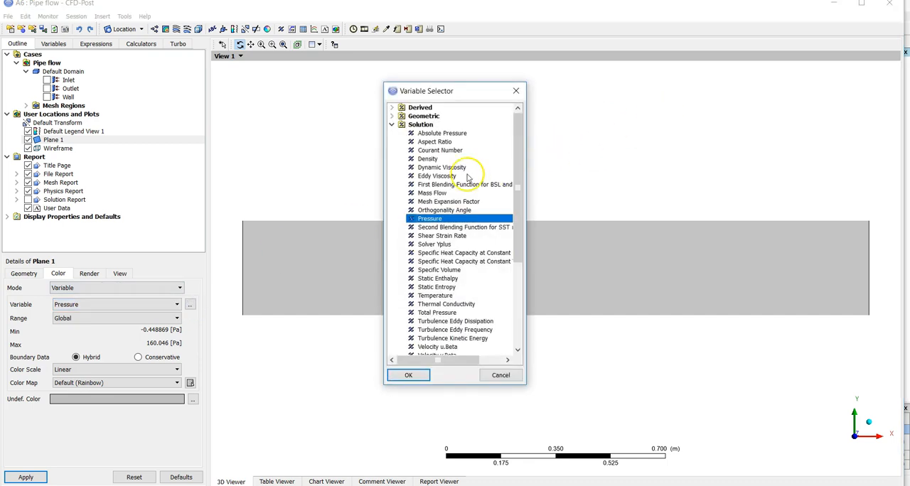
scroll(467, 177, down, 4)
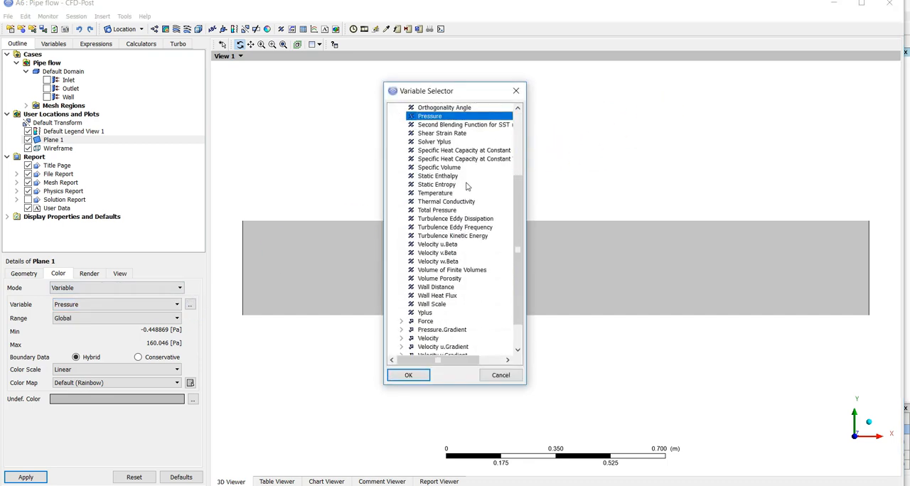
scroll(467, 186, down, 1)
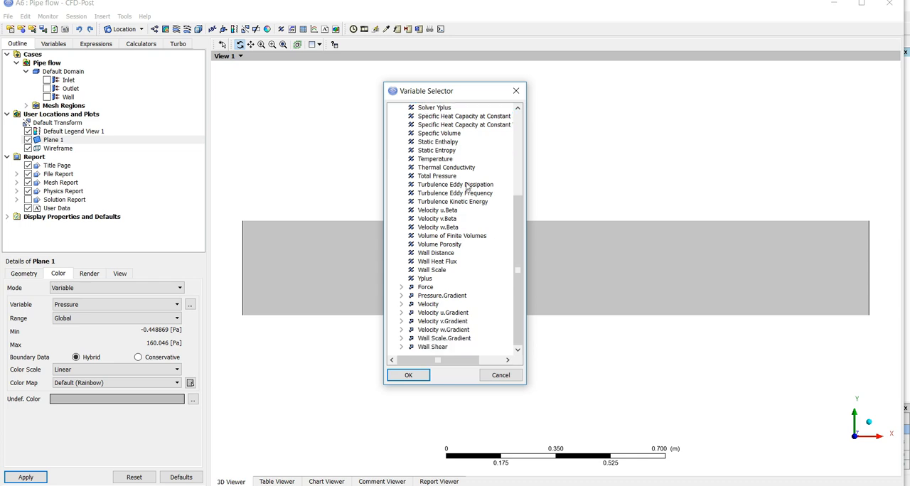
click(401, 304)
click(440, 312)
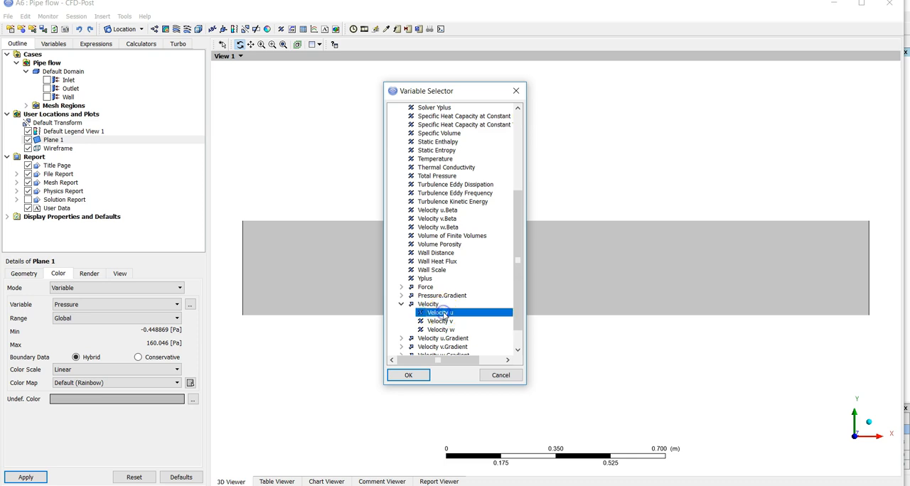
click(413, 376)
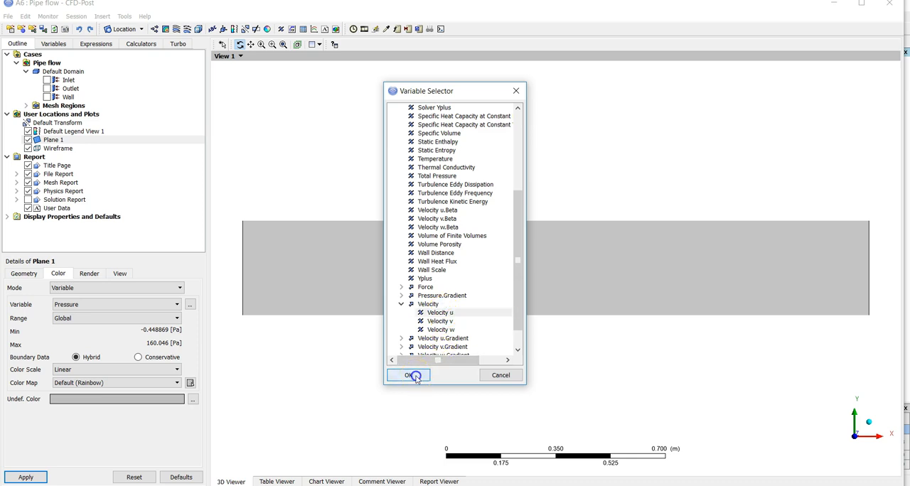
click(24, 477)
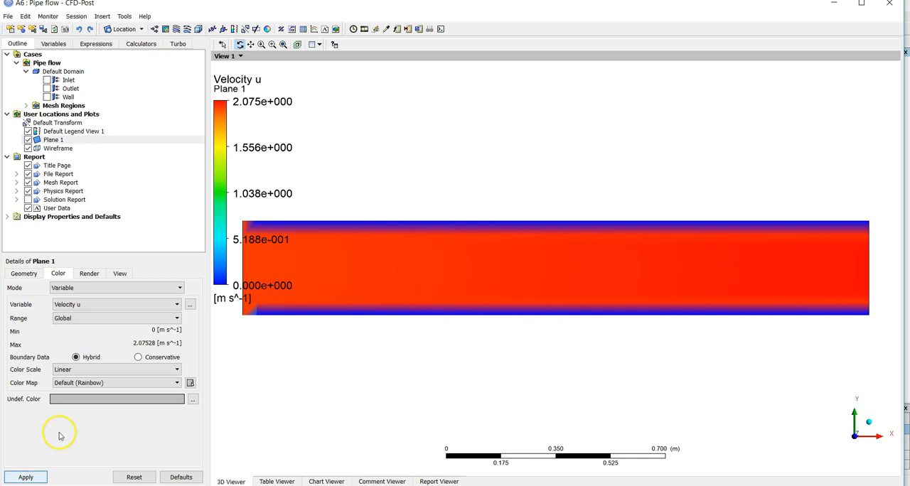
Examine the Velocity u distribution on the plane near the inlet corners, along the walls and towards the outlet
drag(406, 310, 465, 300)
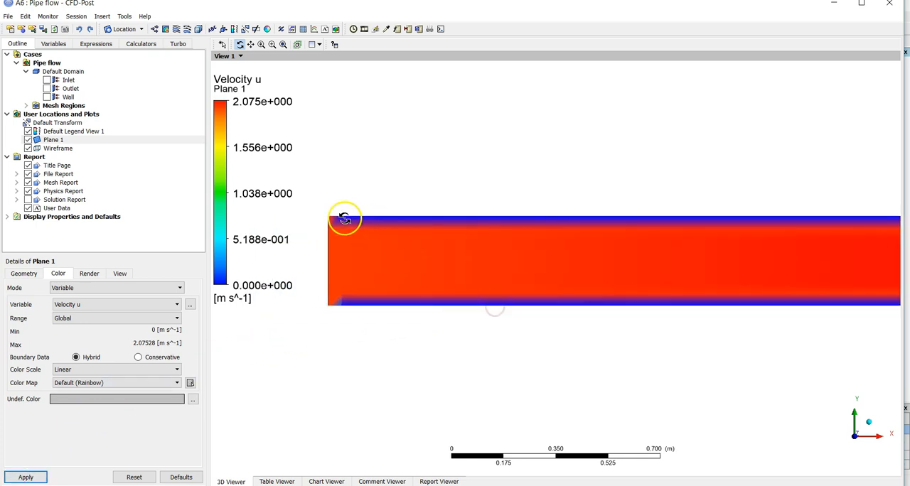
right_drag(311, 213, 343, 310)
drag(561, 432, 590, 394)
scroll(590, 395, down, 4)
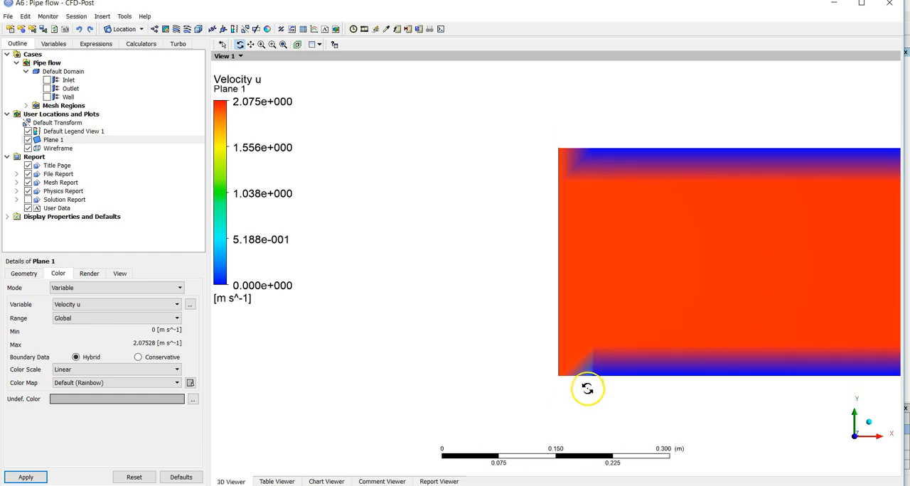
scroll(587, 386, down, 2)
ctrl+middle_drag(606, 213, 371, 220)
scroll(652, 223, down, 3)
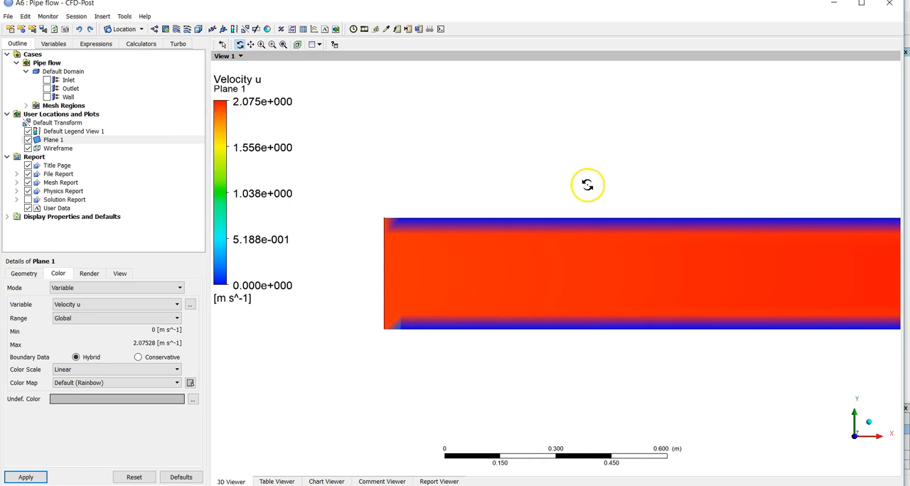
scroll(603, 192, down, 3)
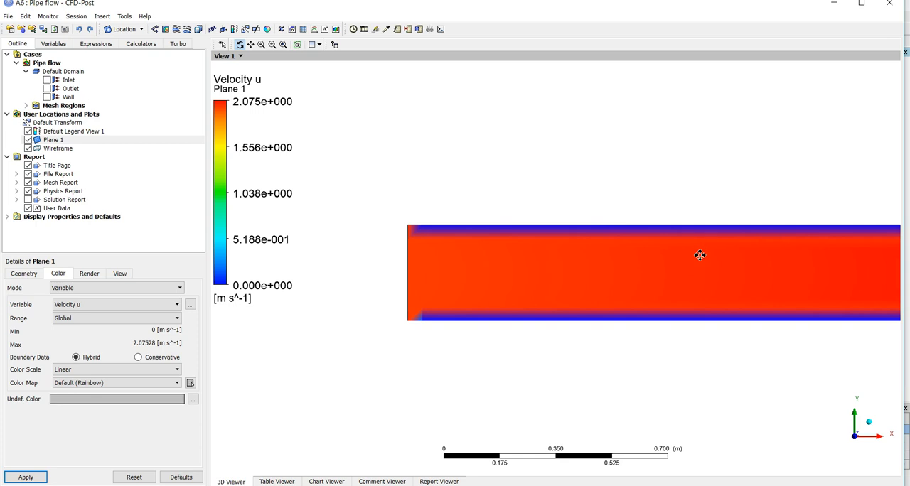
scroll(616, 258, up, 2)
ctrl+middle_drag(615, 259, 572, 255)
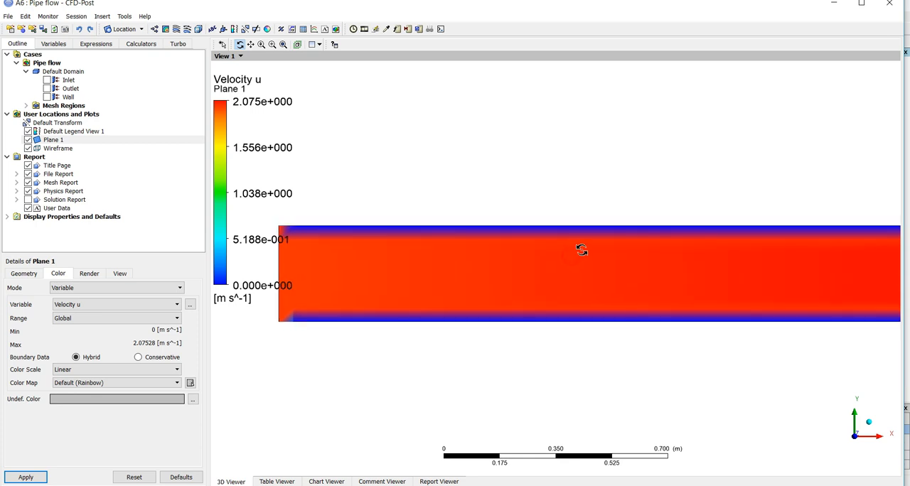
scroll(581, 251, down, 1)
scroll(582, 251, down, 1)
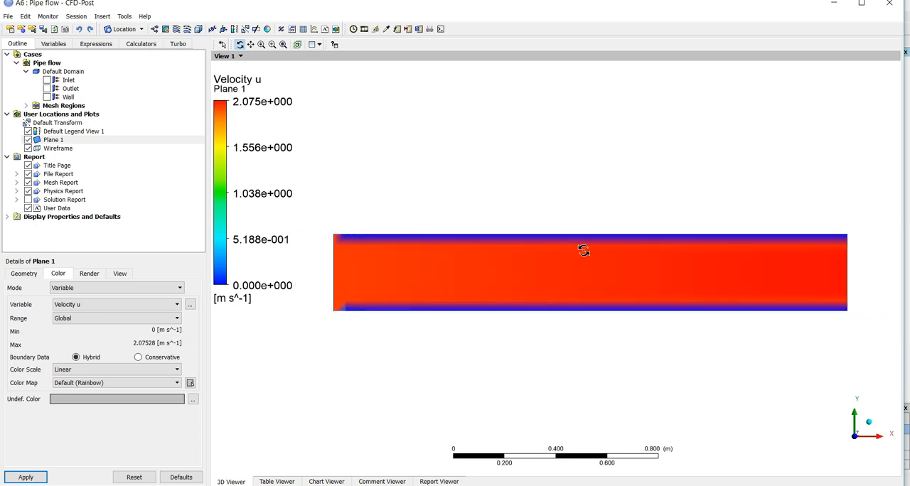
Show the mesh lines on Plane 1, keeping the 0 degree edge angle and line width 1
click(86, 274)
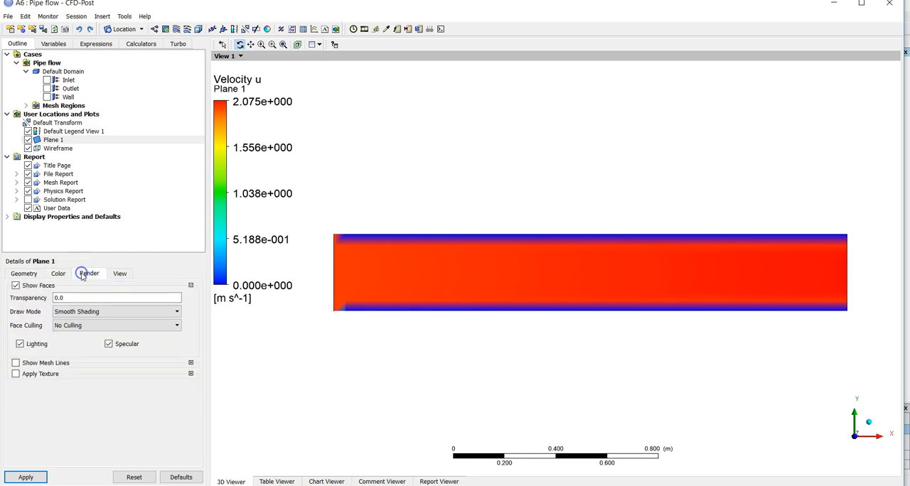
click(48, 366)
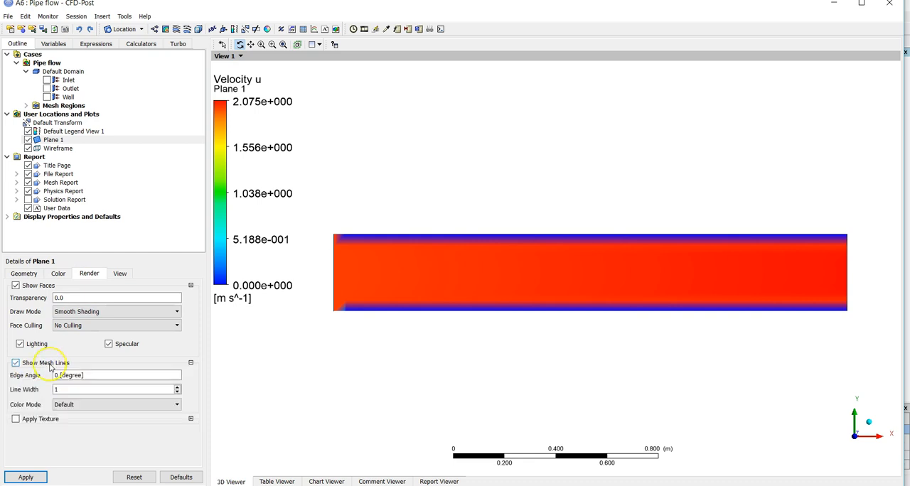
click(42, 479)
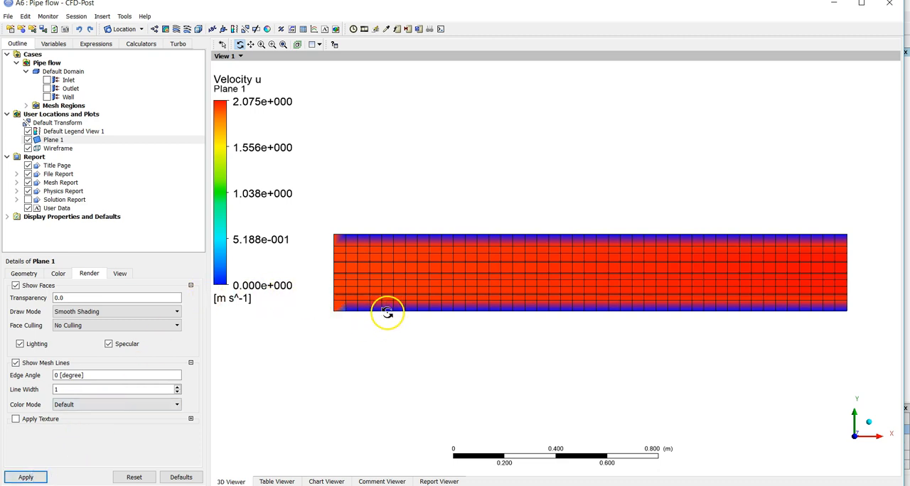
Examine the mesh cells across the near-wall velocity gradient along the pipe's upper wall near the inlet, then fit the whole plane
right_drag(339, 228, 414, 252)
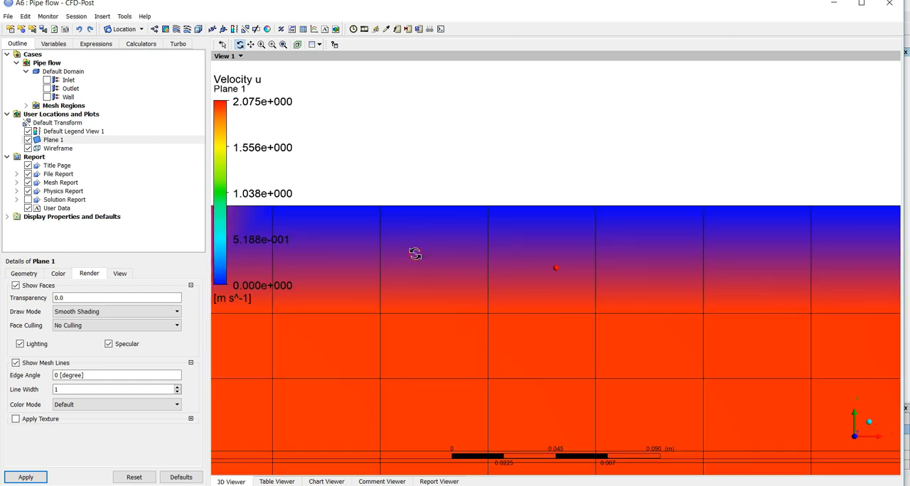
drag(414, 217, 417, 296)
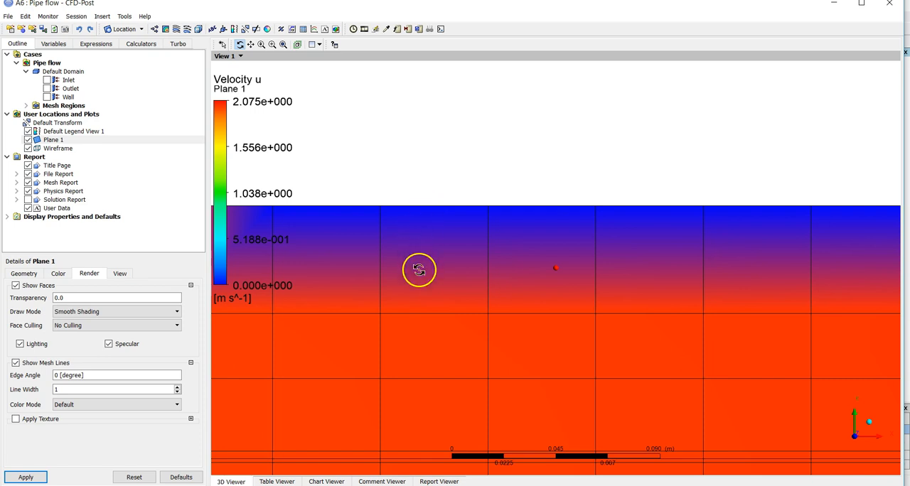
drag(424, 288, 451, 226)
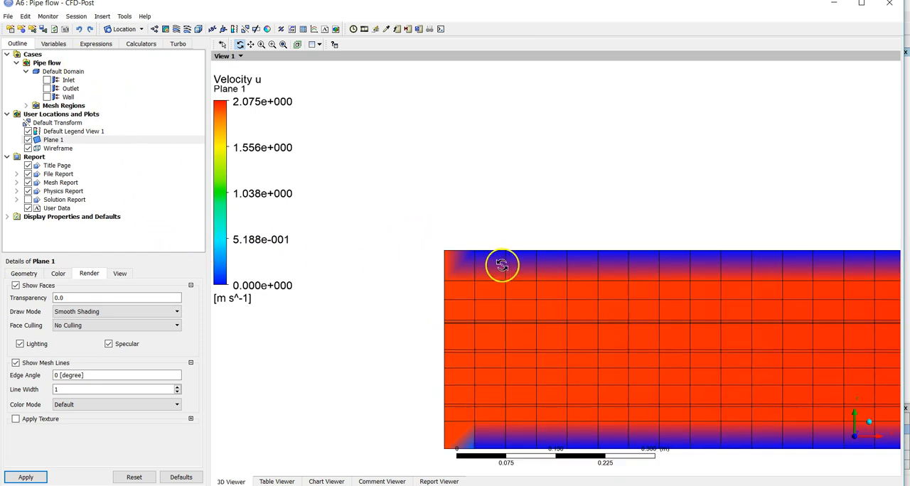
scroll(503, 265, down, 2)
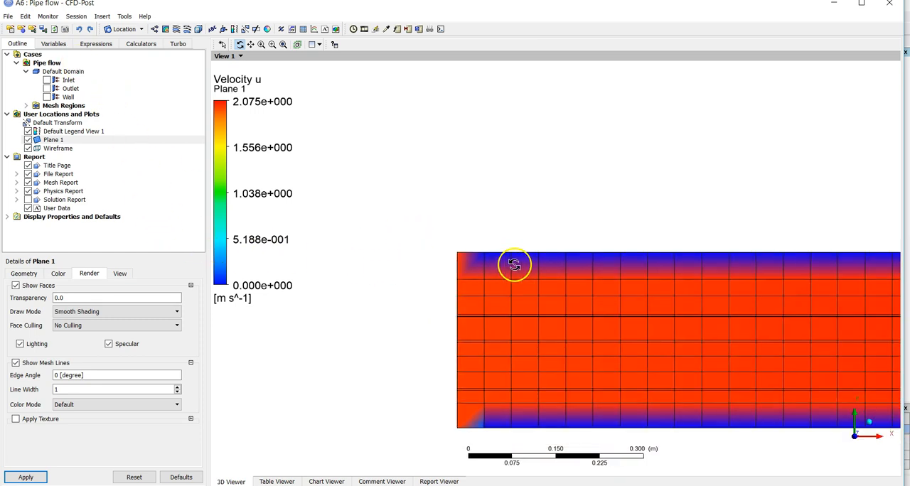
click(282, 45)
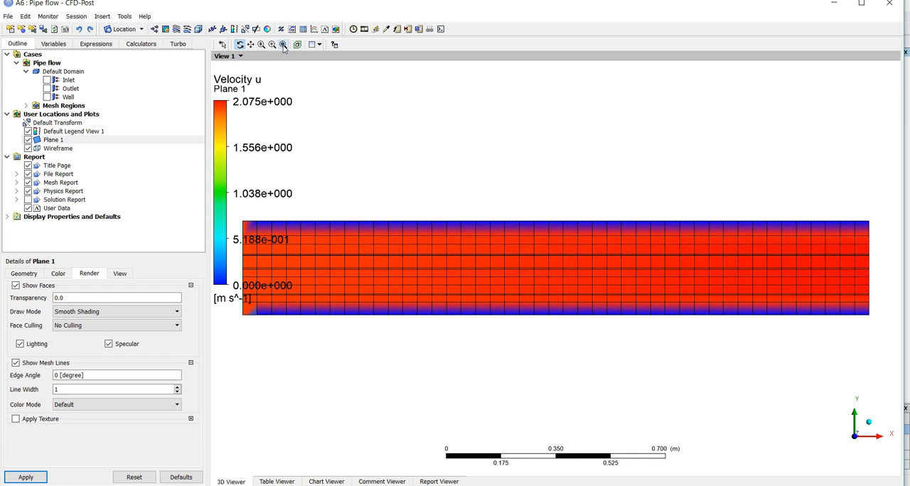
Insert a line location named Line 1 in all domains, keeping the Two Points method
click(132, 29)
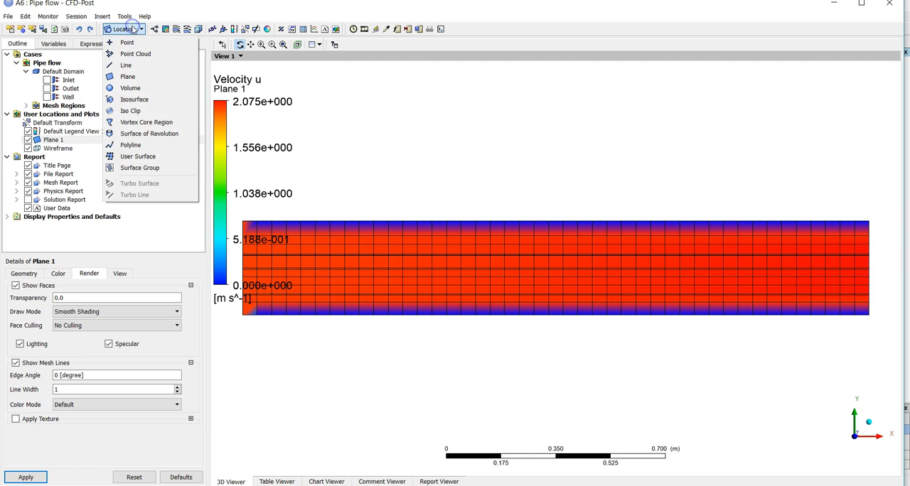
click(140, 65)
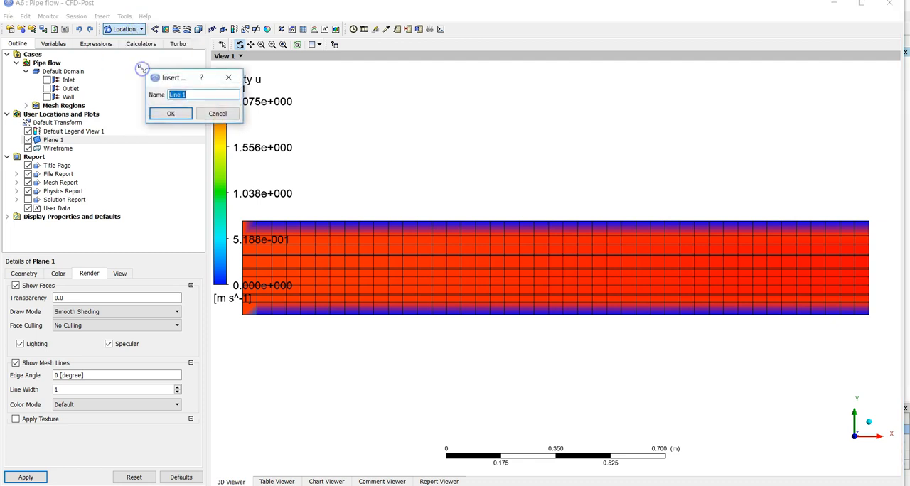
click(171, 114)
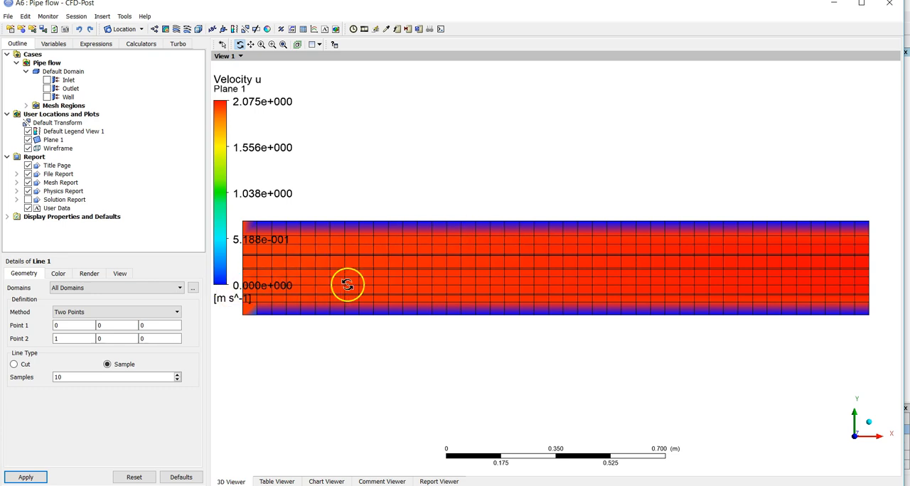
click(522, 316)
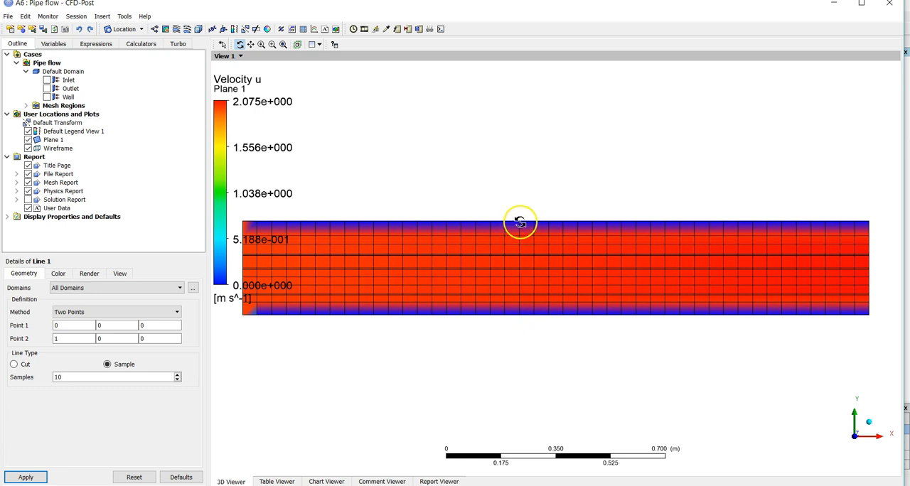
click(518, 273)
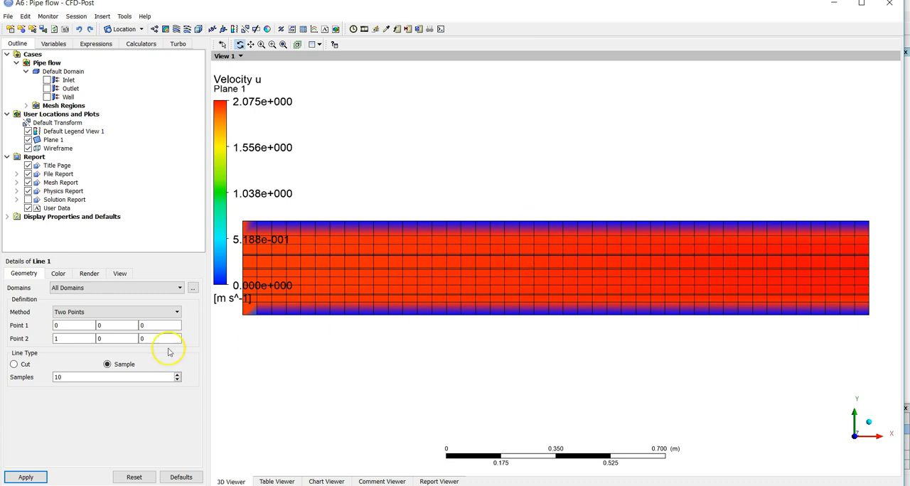
Define Line 1 across the pipe from point (1, -0.15, 0) to point (1, 0.15, 0)
click(83, 324)
key(BackSpace)
text(1)
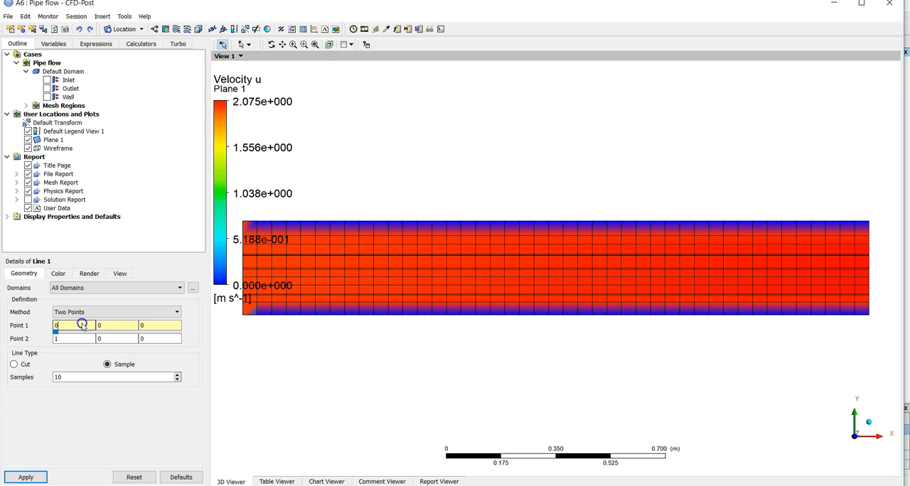
click(128, 324)
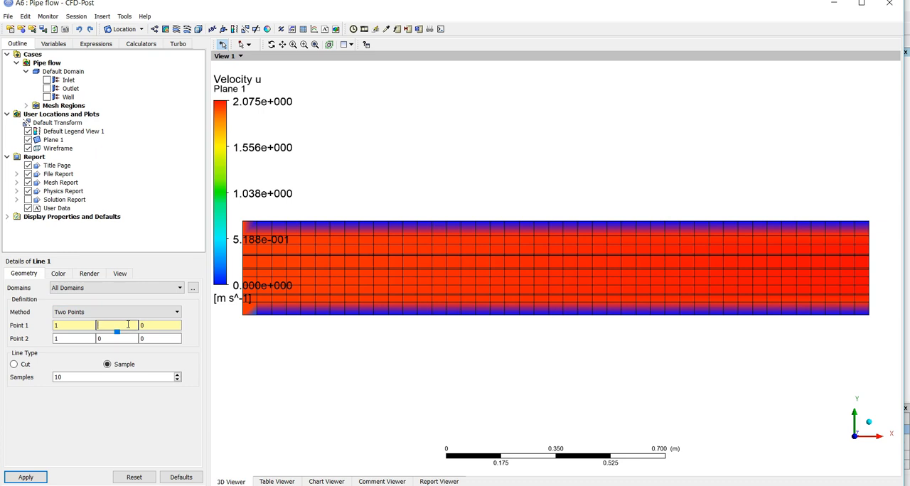
text(-15)
key(Tab)
key(Return)
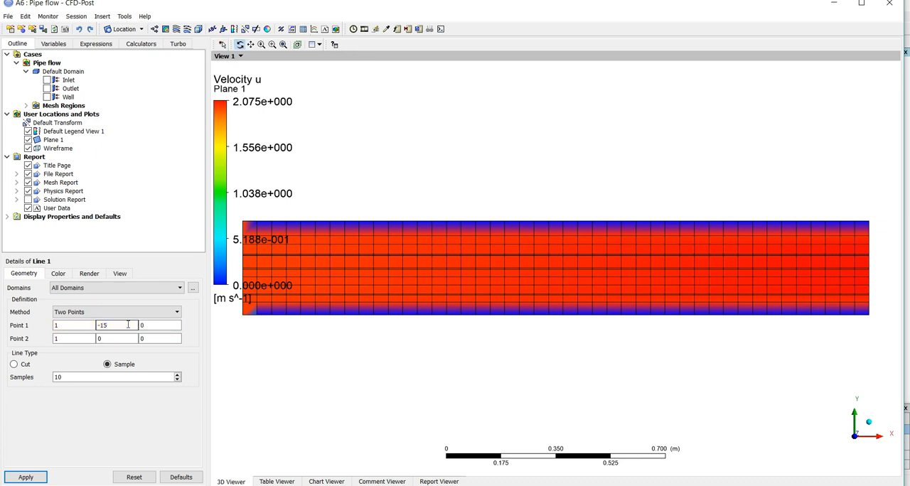
click(103, 325)
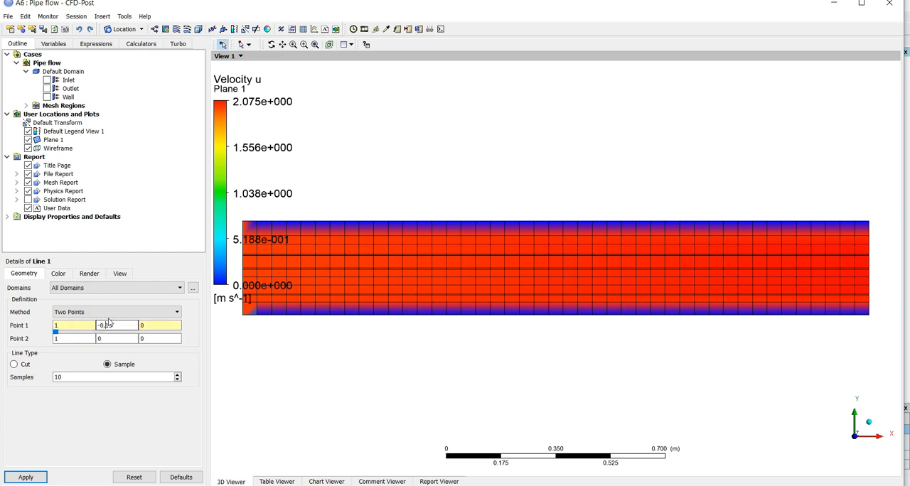
click(110, 339)
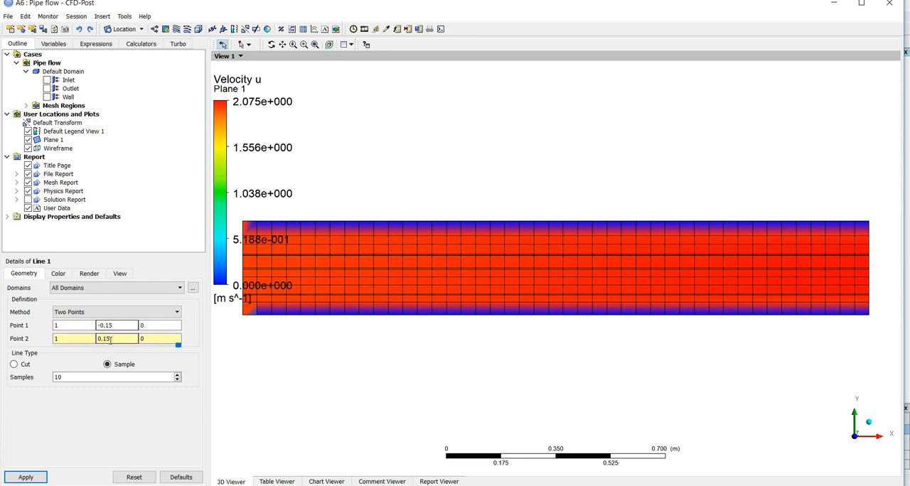
Keep Line 1 as a Sample type line, set its samples to 50, and apply the definition
click(14, 365)
click(107, 364)
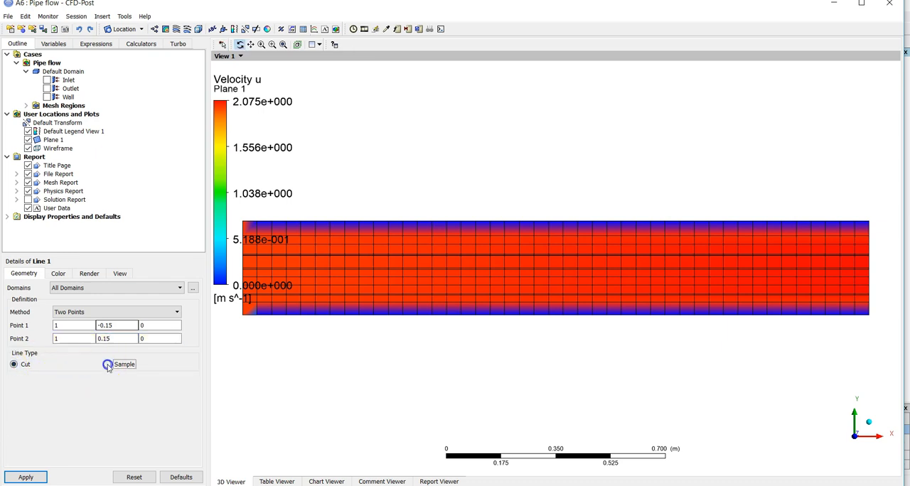
click(107, 378)
drag(106, 378, 41, 379)
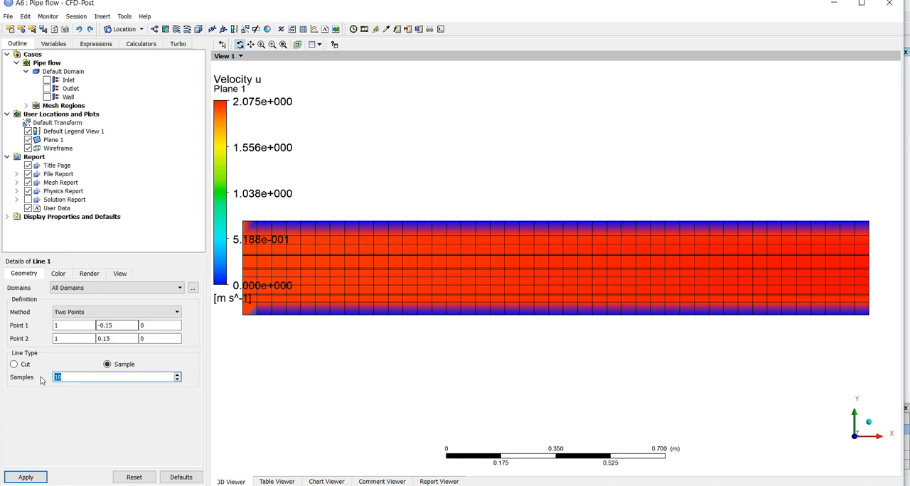
text(50)
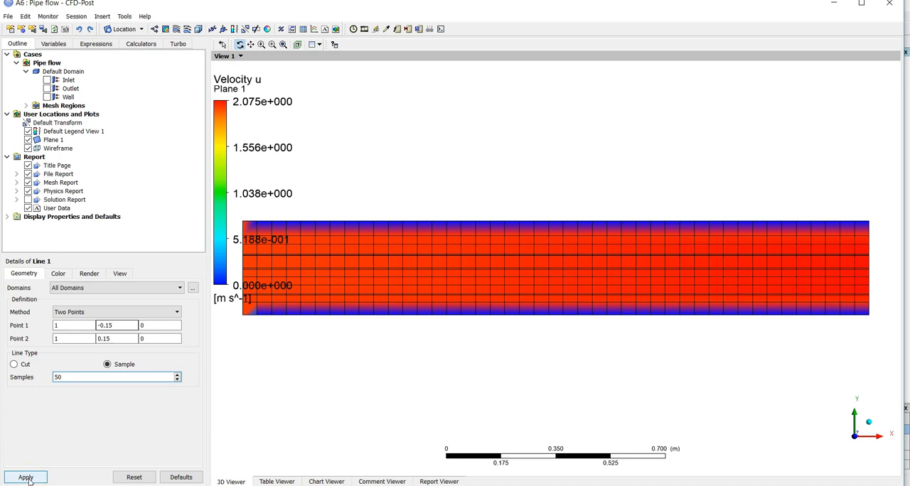
click(26, 477)
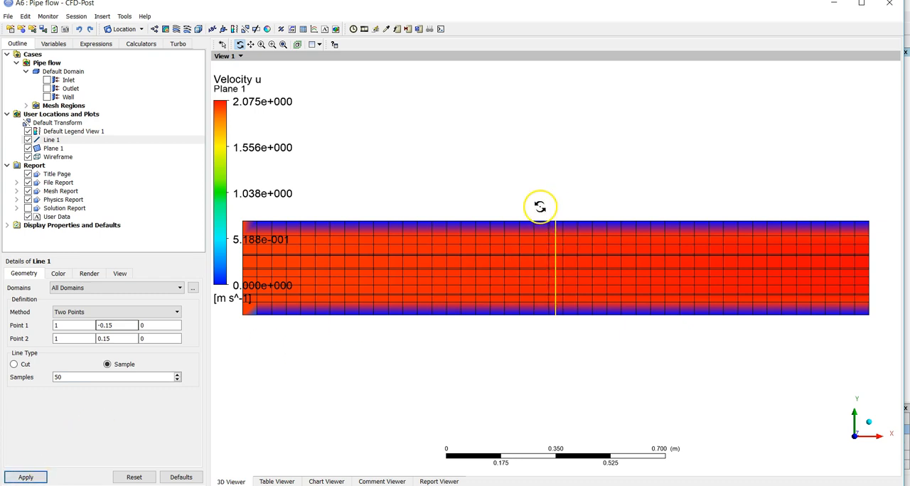
Insert an XY chart named Chart 1 and set the data source location of Series 1 to Line 1
click(313, 30)
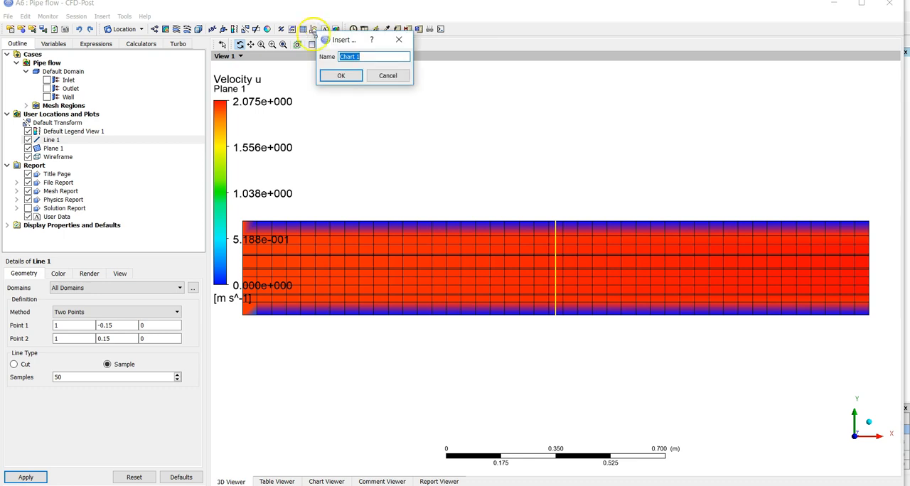
click(339, 75)
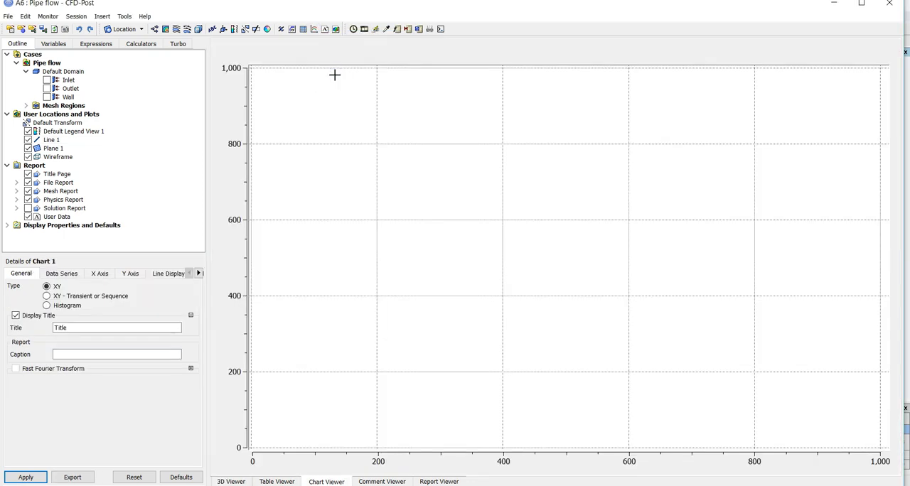
click(68, 276)
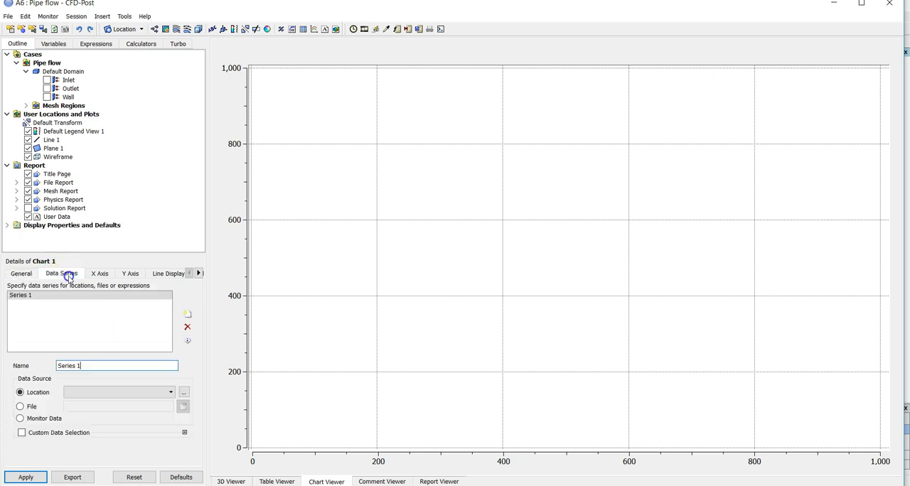
click(126, 394)
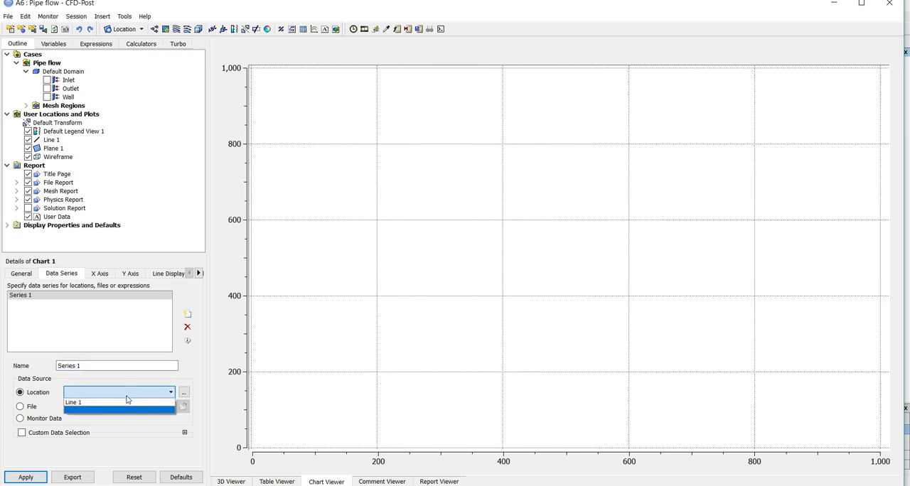
click(127, 403)
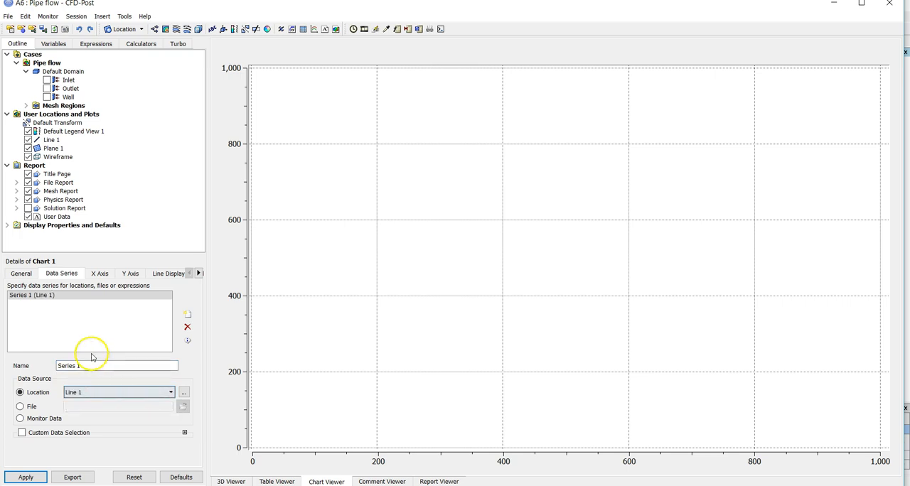
Set the chart's X axis variable to Velocity u
click(101, 274)
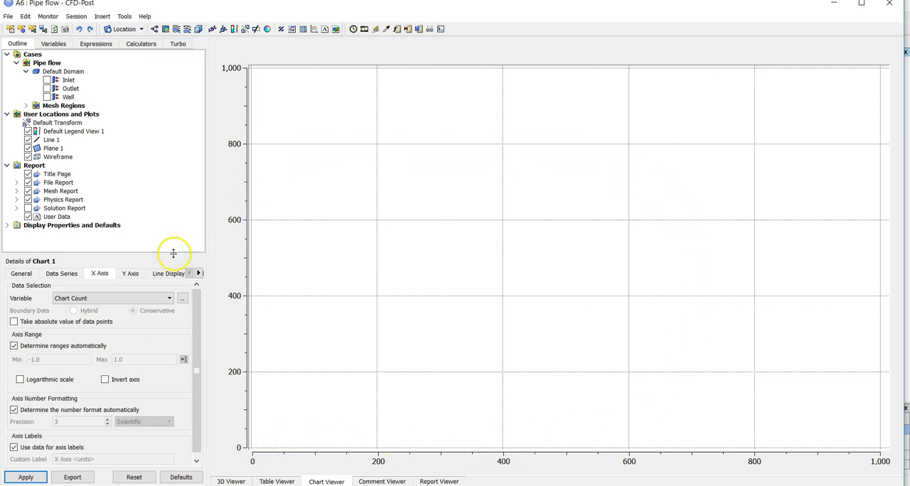
click(120, 298)
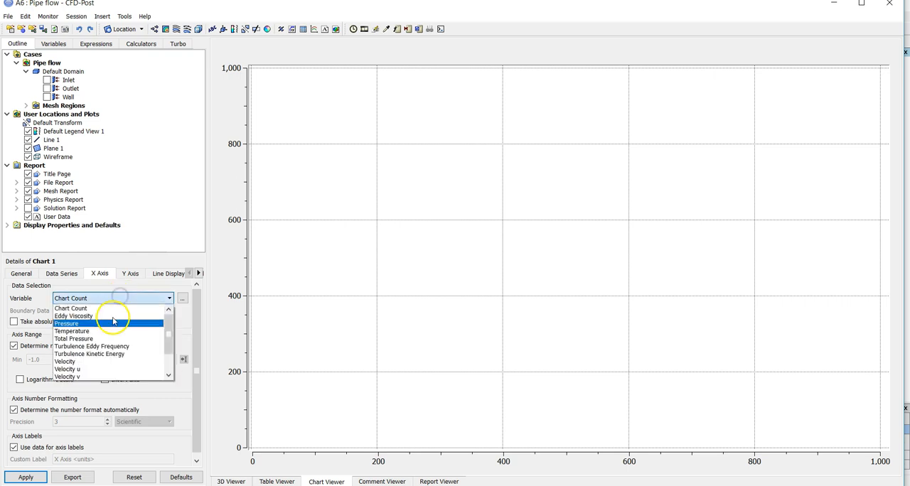
scroll(112, 363, down, 2)
click(101, 368)
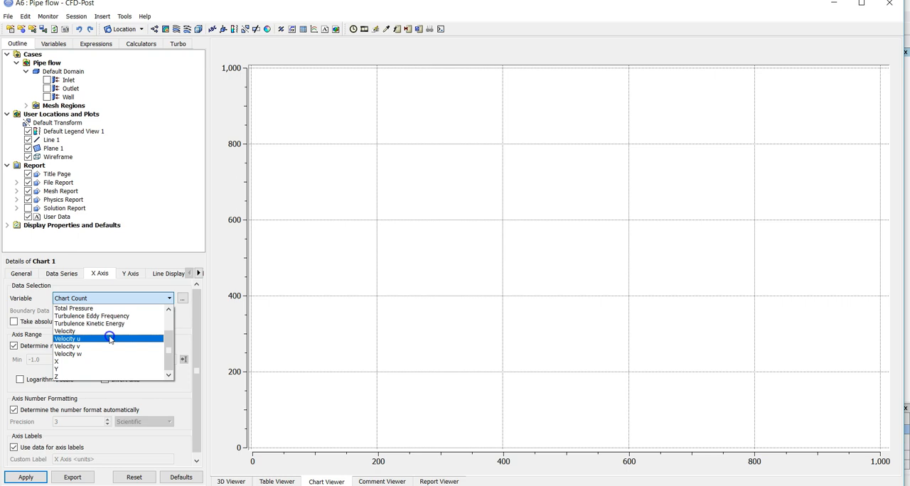
click(109, 339)
Set the chart's Y axis variable to Y and apply the settings to plot the velocity profile
click(137, 274)
click(107, 297)
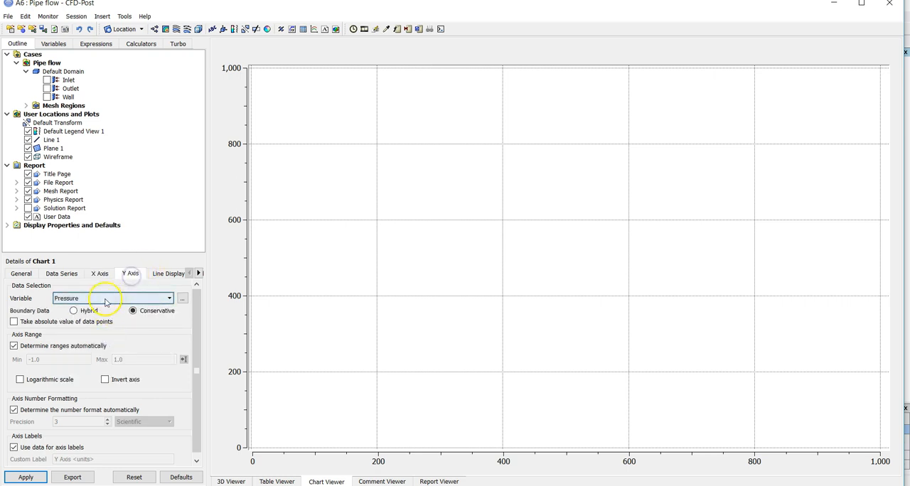
scroll(105, 361, down, 1)
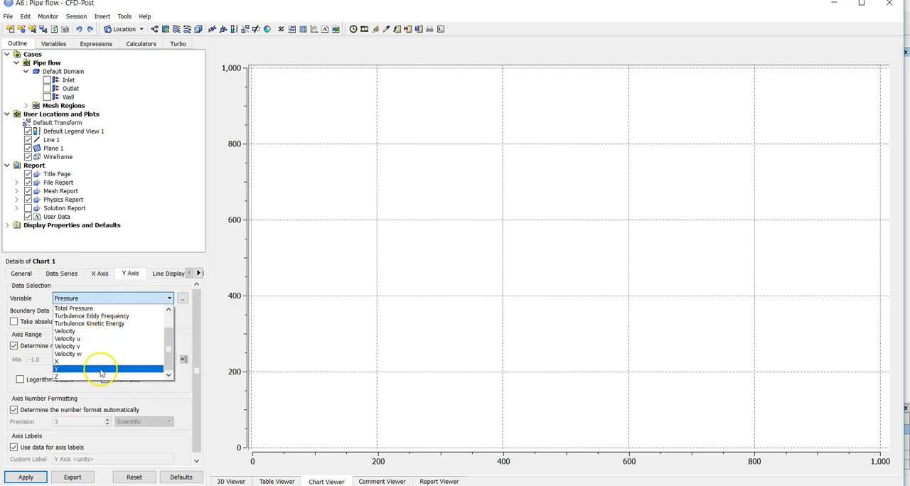
click(101, 369)
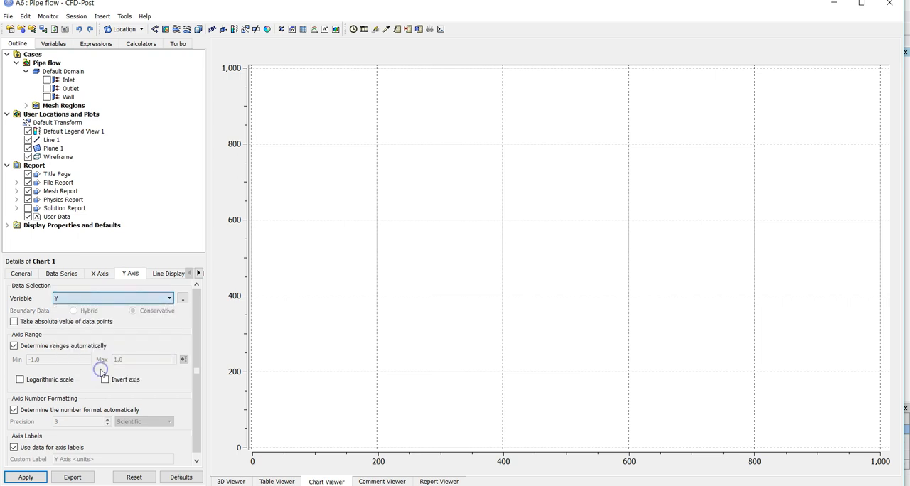
click(26, 477)
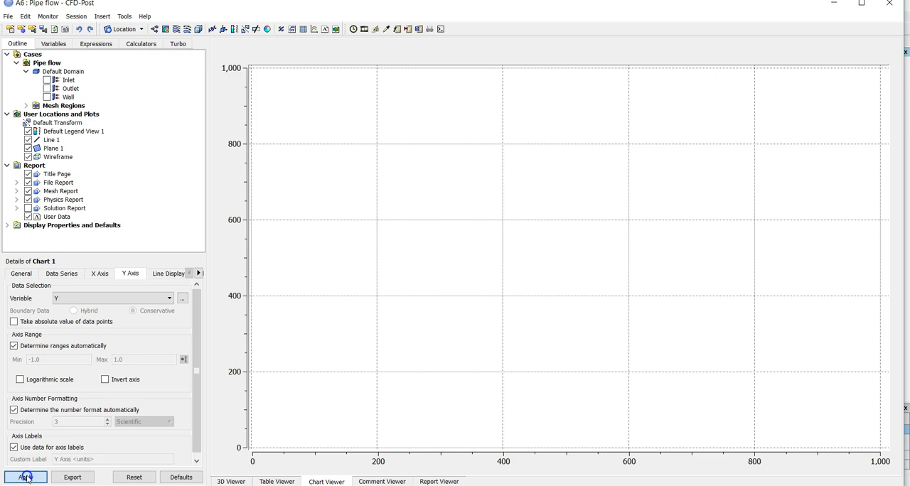
click(31, 468)
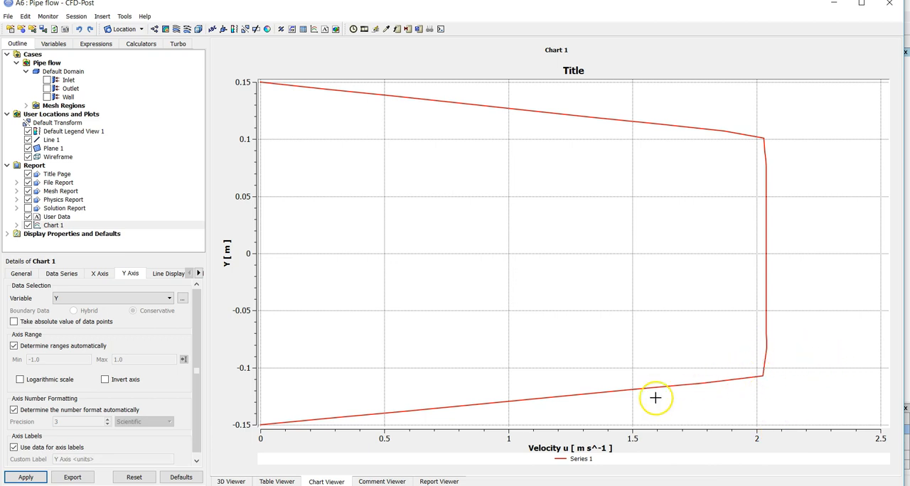
click(867, 5)
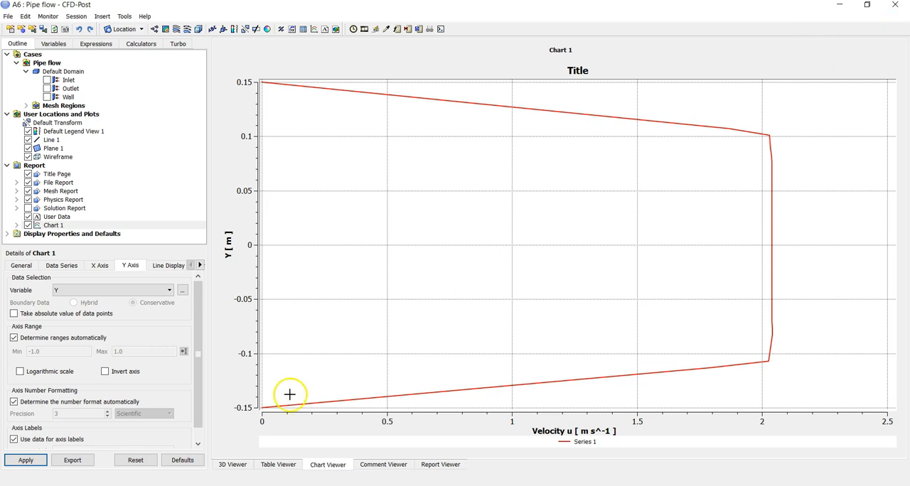
click(73, 460)
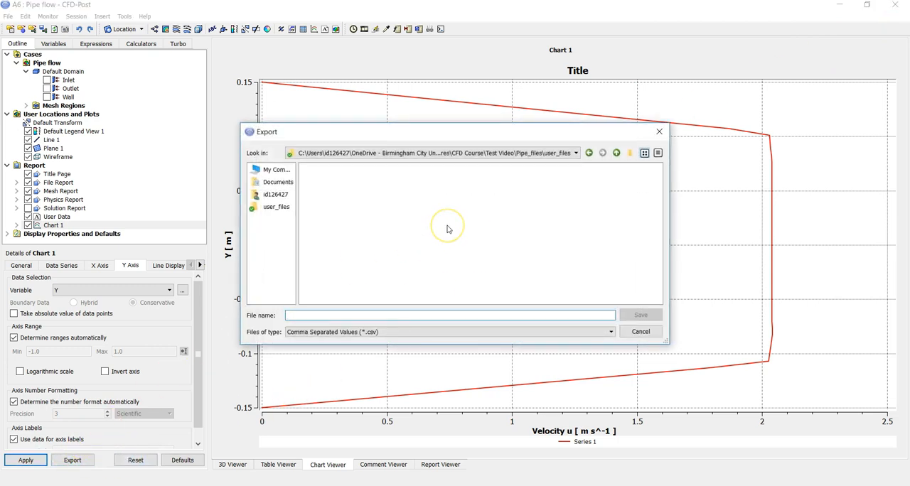
click(274, 170)
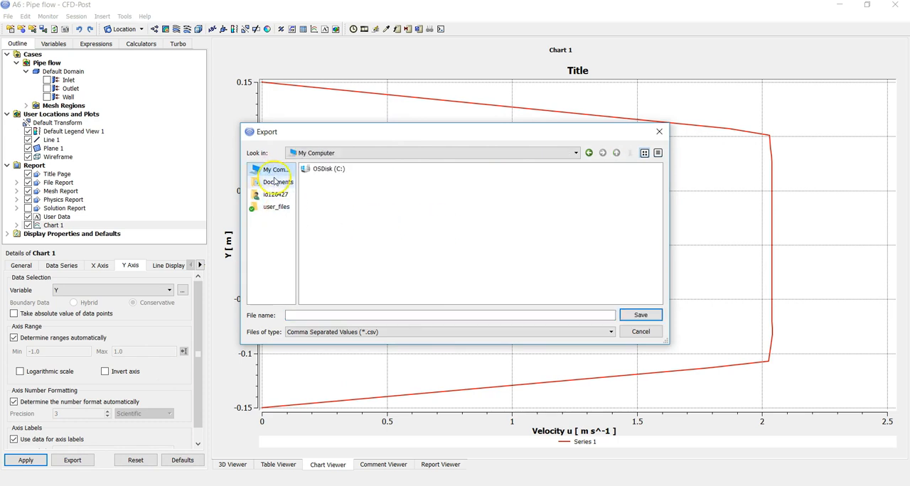
click(274, 196)
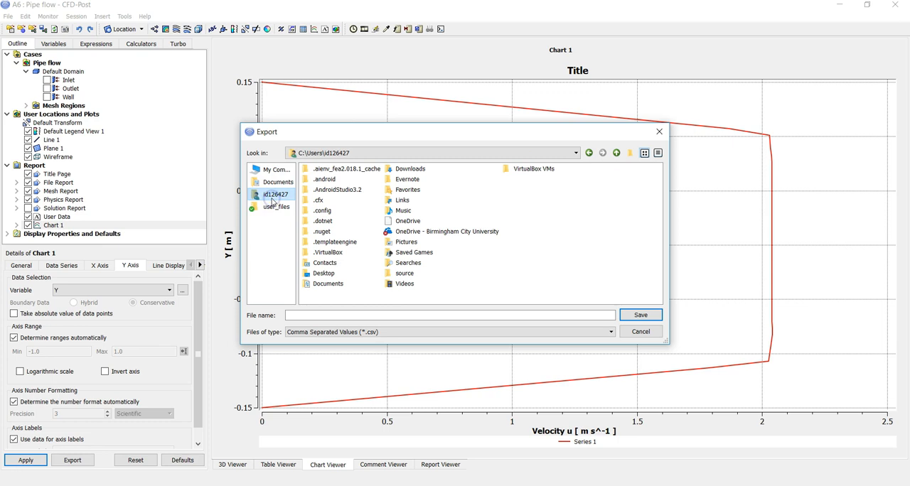
double_click(324, 275)
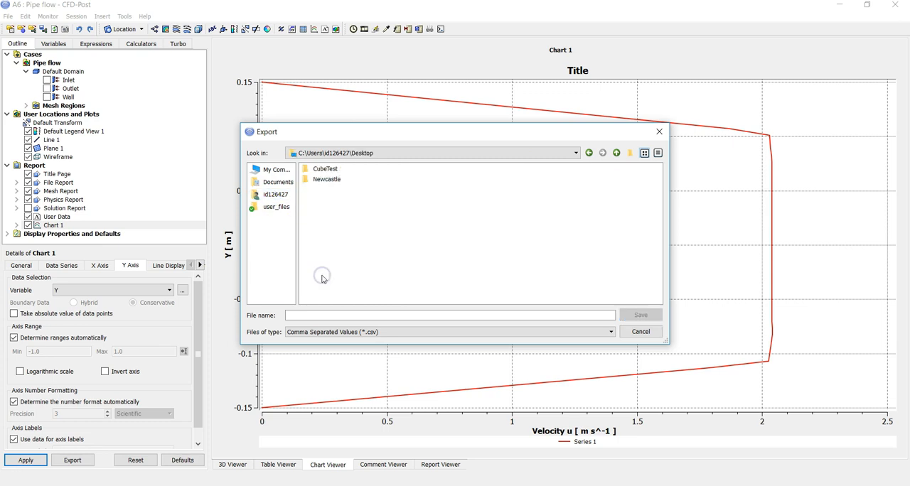
click(359, 316)
text(coar)
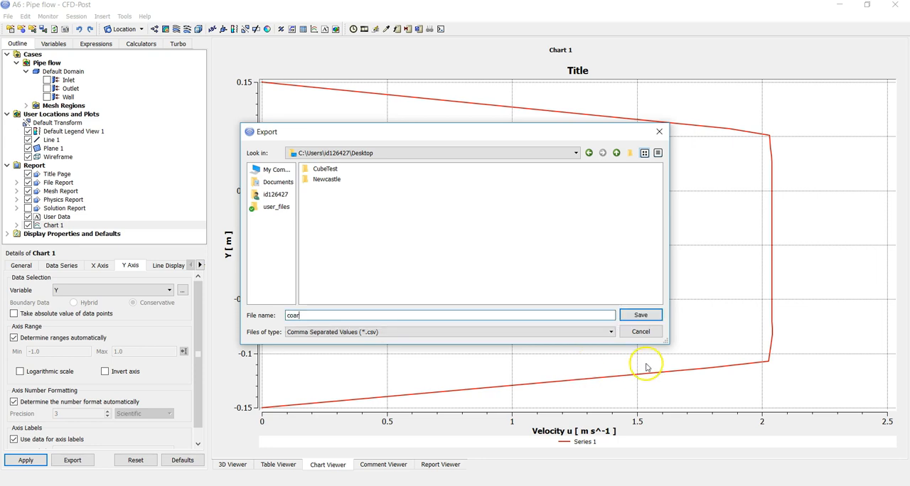
click(641, 332)
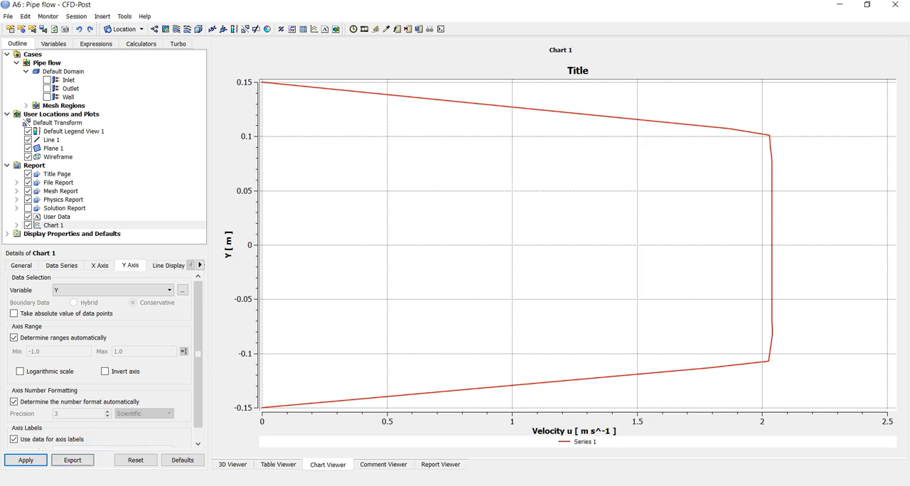
Close the results post-processor and switch to ANSYS Meshing by opening the Mesh component of the Pipe flow system
click(896, 6)
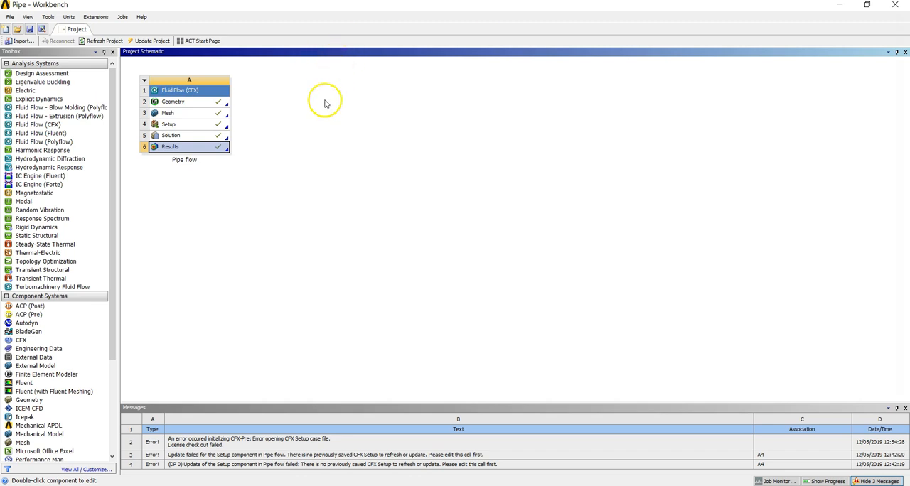
double_click(181, 114)
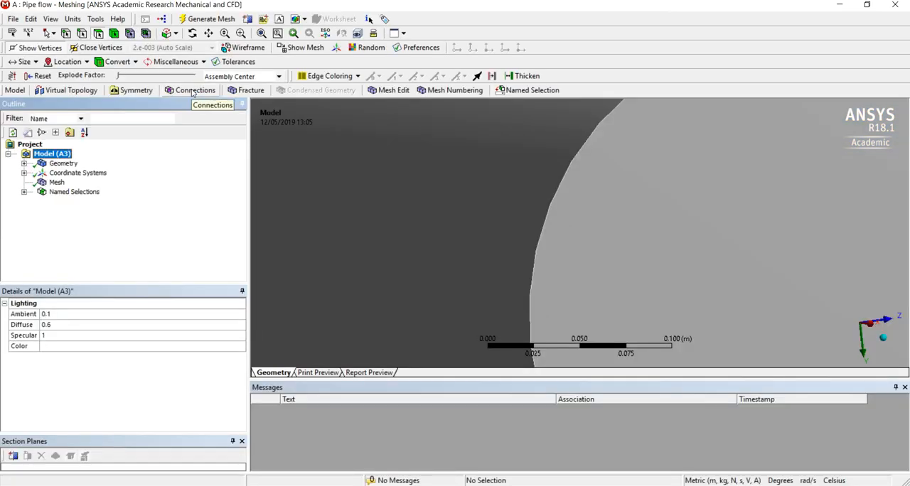
Insert an inflation control under the pipe model's Mesh object
right_click(48, 183)
click(46, 183)
right_click(47, 184)
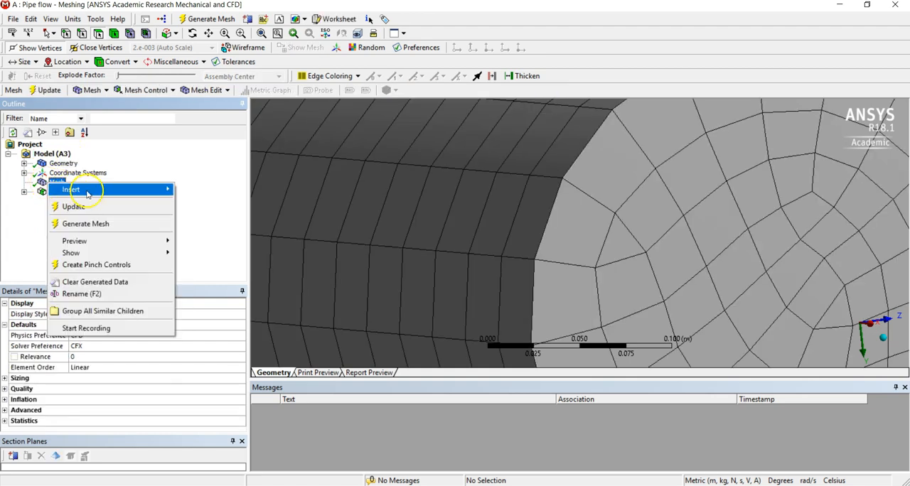
mouse_move(125, 192)
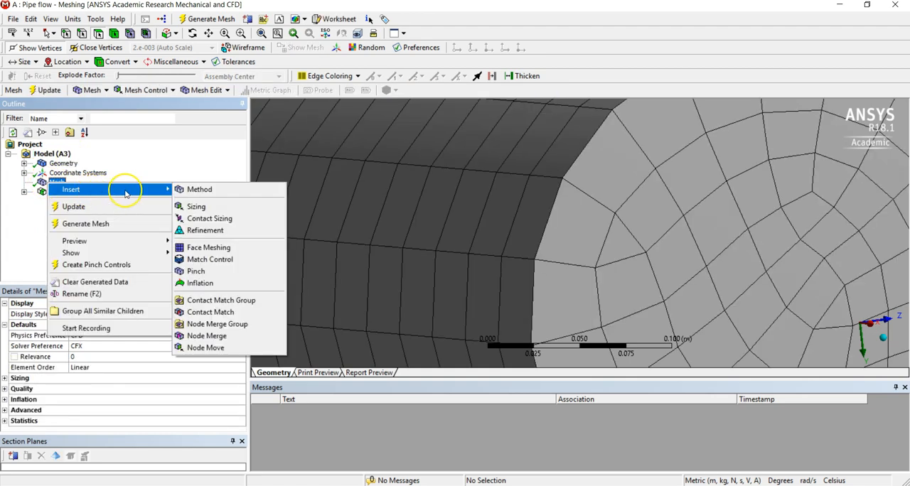
click(222, 287)
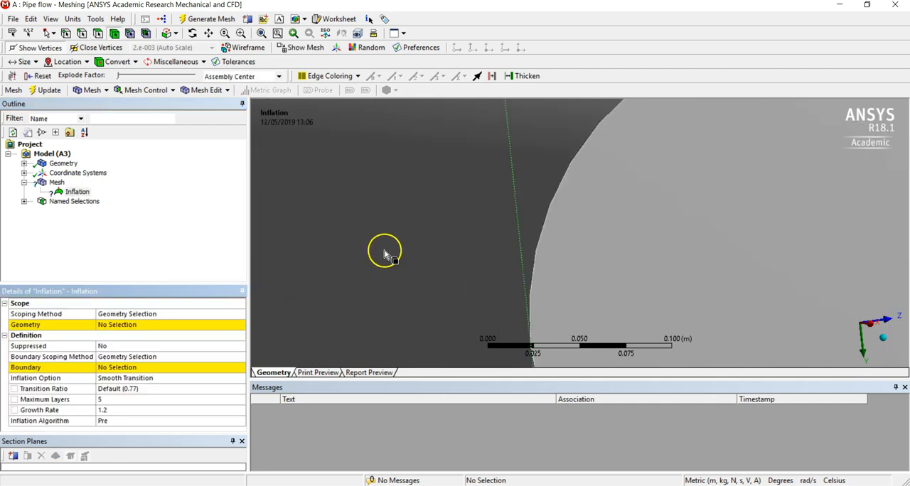
Scope the inflation to the pipe body and assign the cylindrical wall face as its boundary
scroll(384, 255, down, 8)
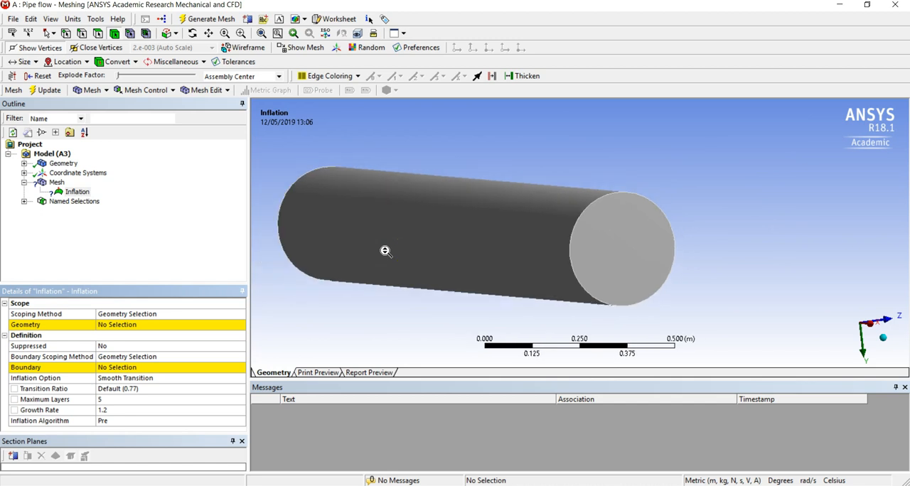
click(167, 325)
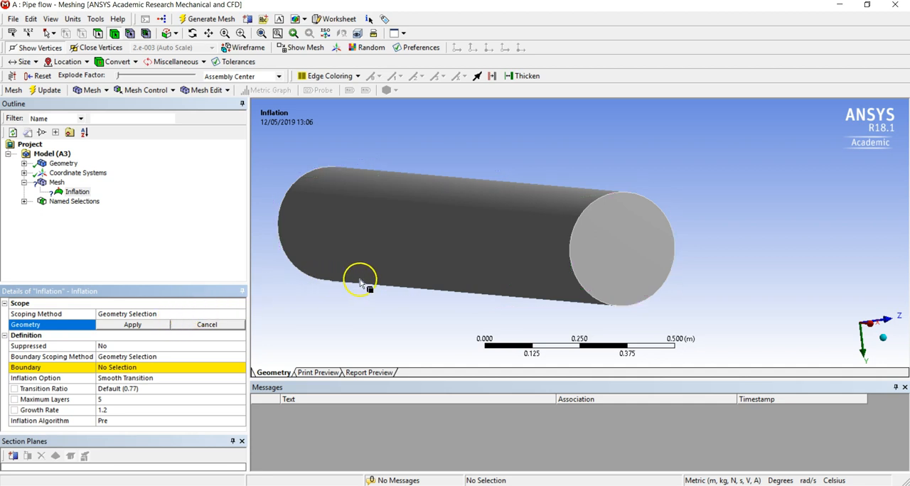
click(430, 238)
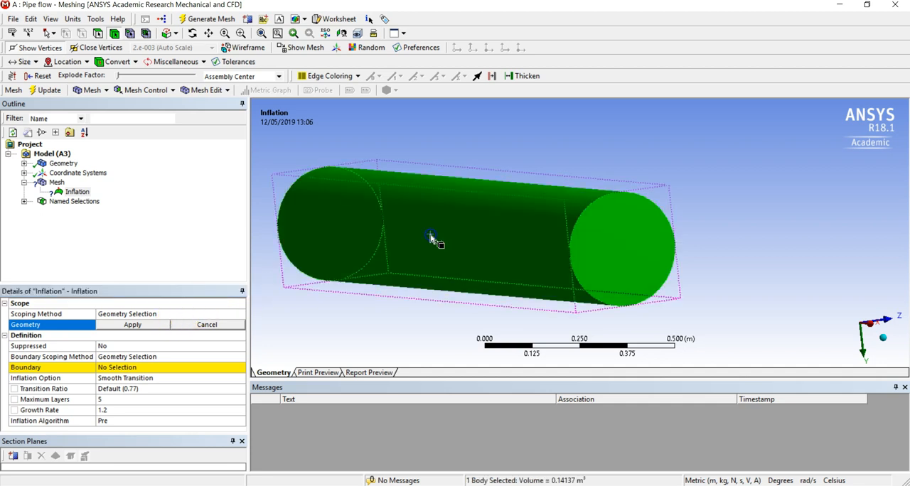
click(149, 328)
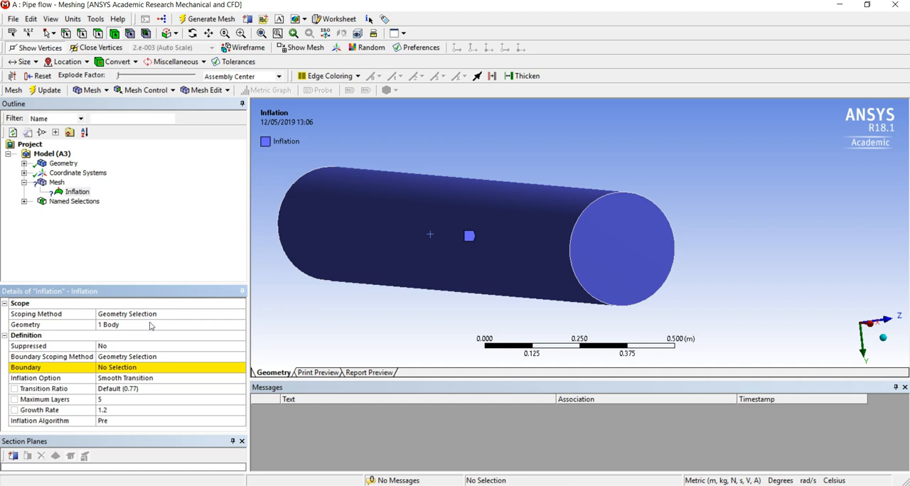
click(153, 367)
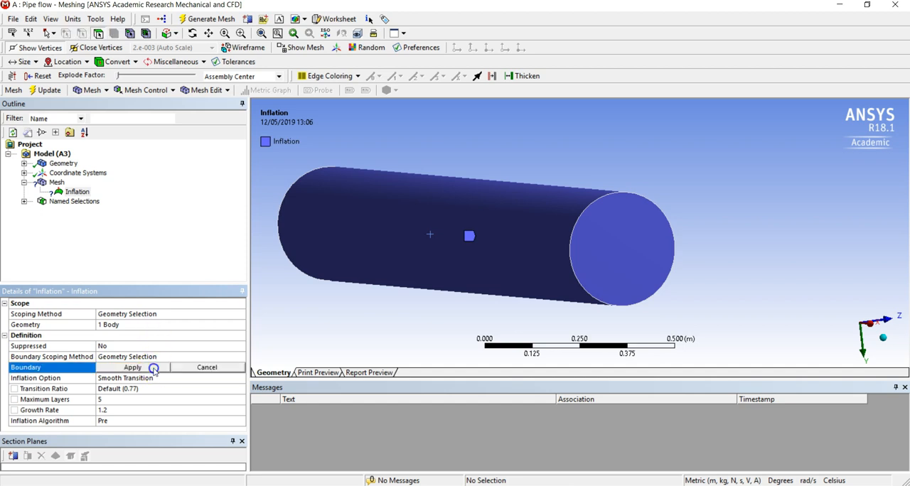
click(408, 244)
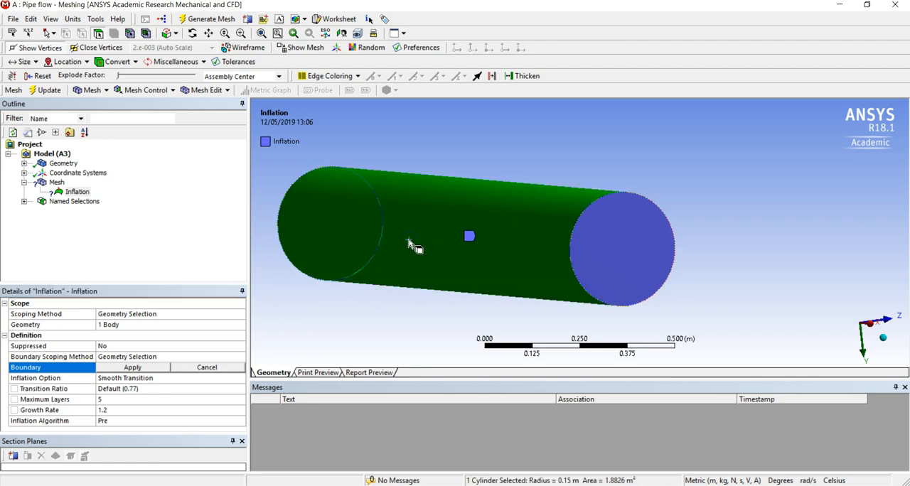
click(125, 367)
Set the inflation option to Total Thickness with a maximum thickness of 0.02 m
click(137, 378)
click(137, 378)
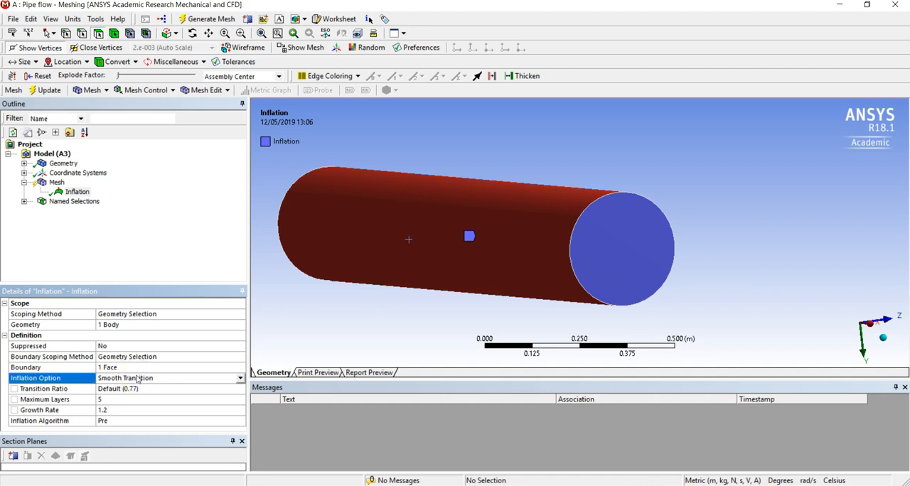
click(241, 379)
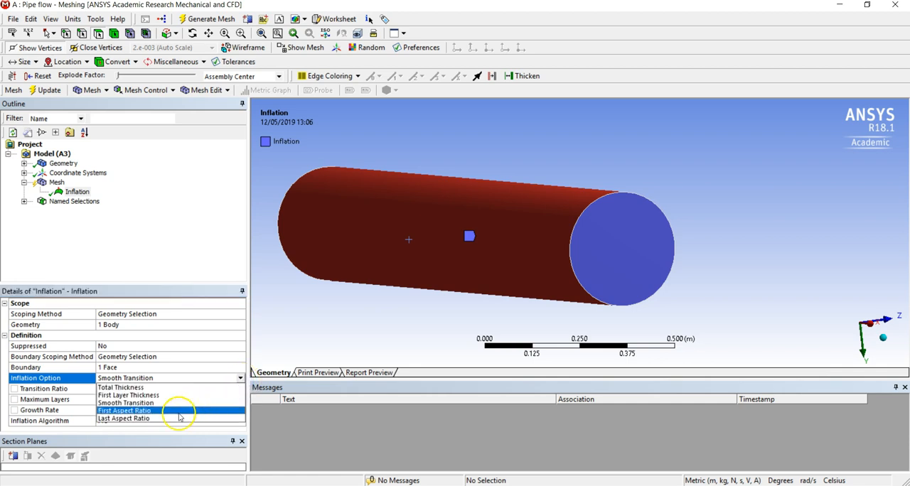
click(180, 388)
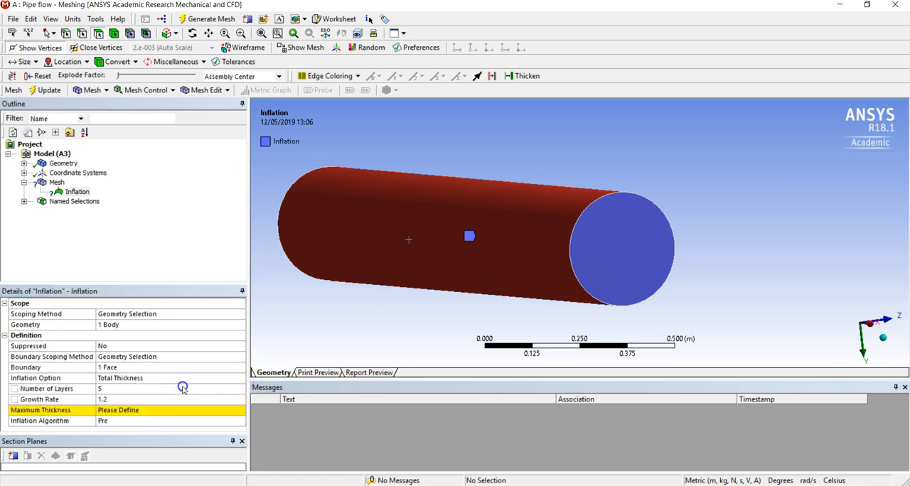
click(137, 410)
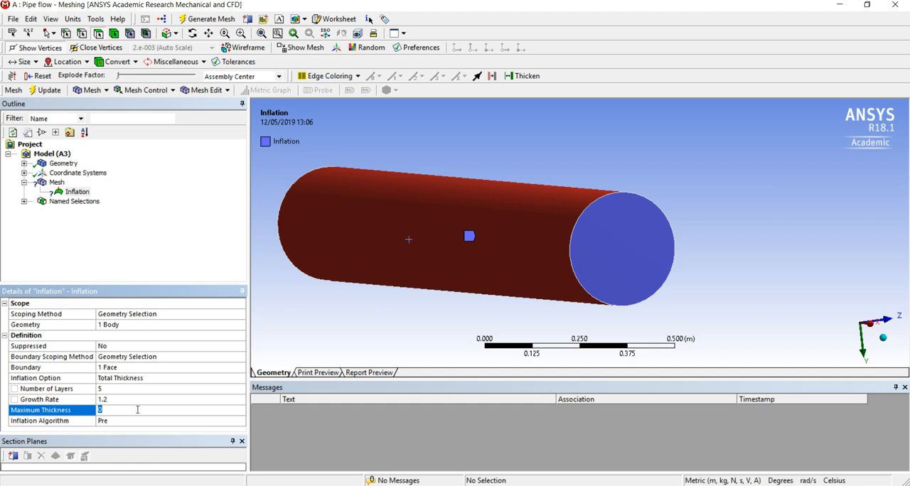
text(0.02)
key(Return)
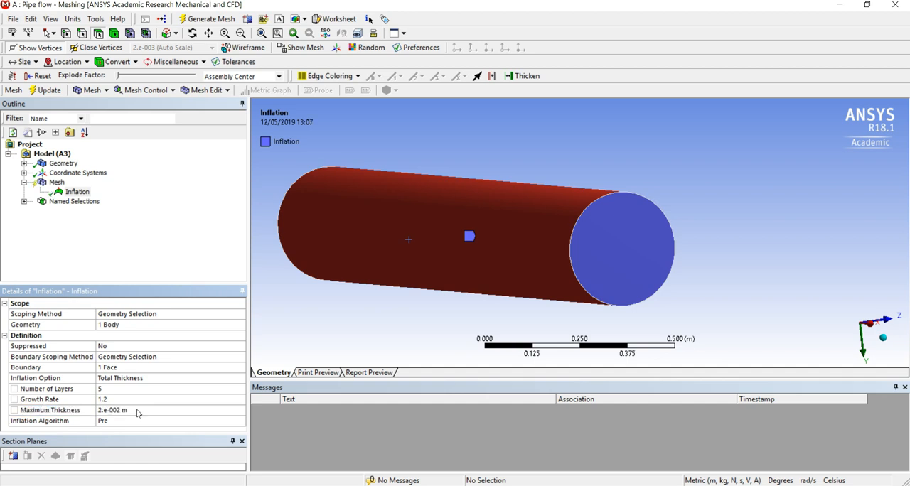
click(135, 402)
Generate the mesh and inspect the inflation layers around the edge of the pipe's end face
click(196, 21)
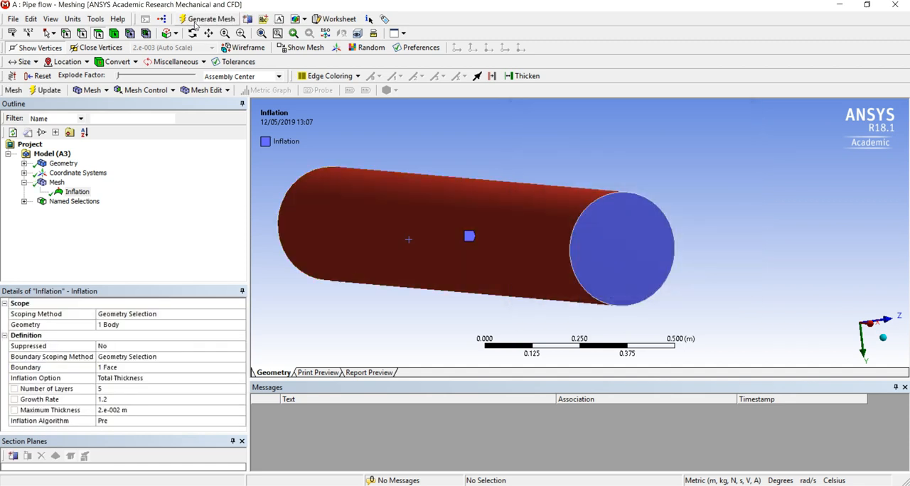
click(57, 183)
click(637, 201)
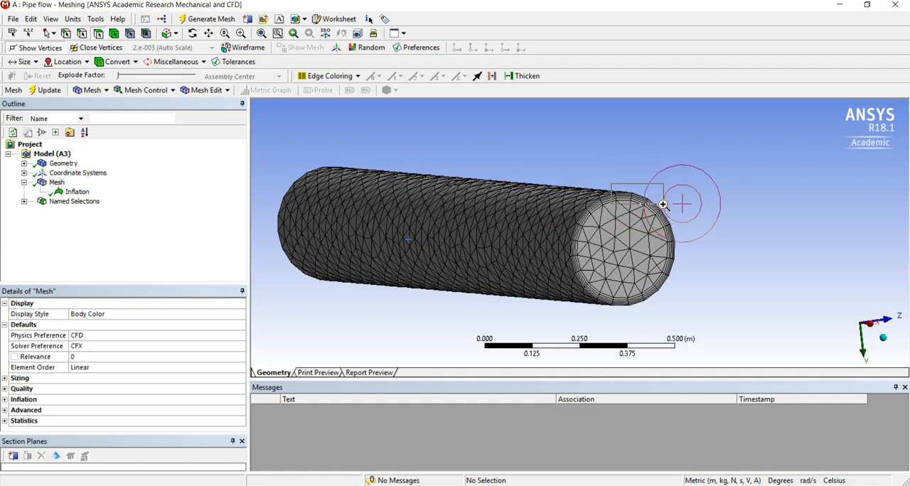
drag(663, 209, 668, 209)
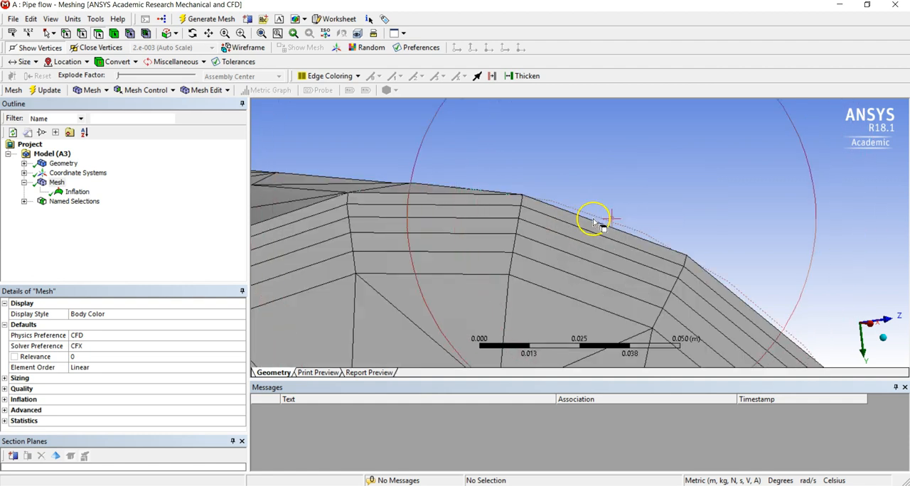
scroll(585, 260, down, 10)
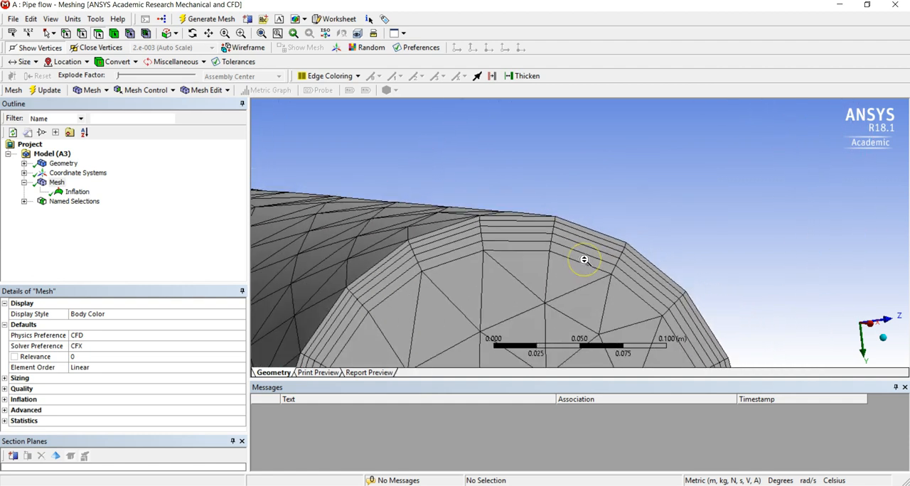
scroll(584, 260, down, 1)
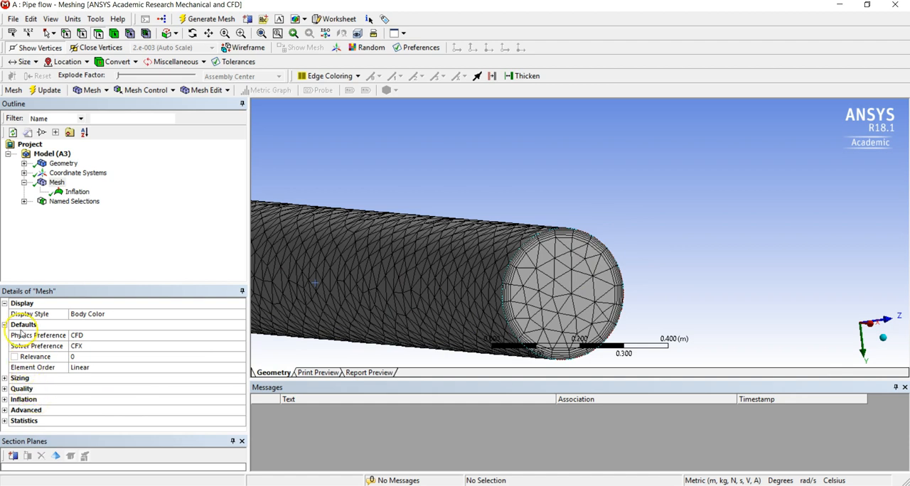
Expand the mesh sizing settings and set Max Tet Size to 0.01 m
click(4, 377)
scroll(125, 352, down, 2)
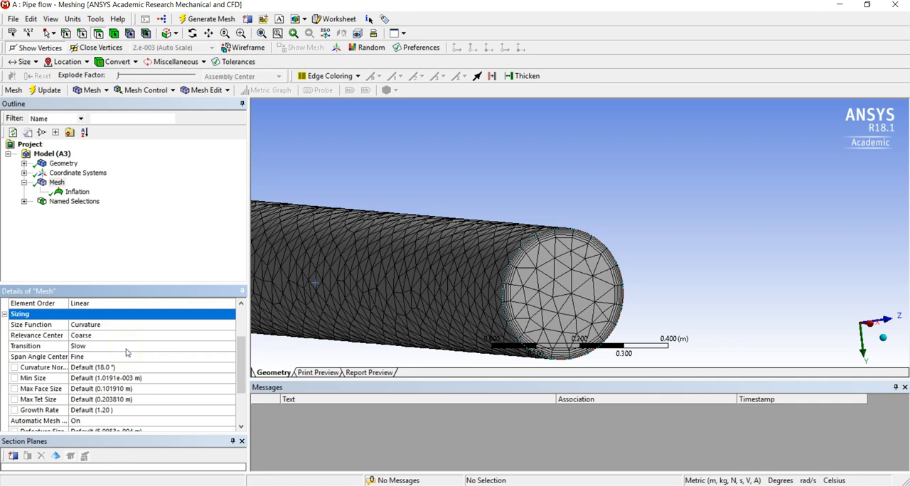
click(122, 400)
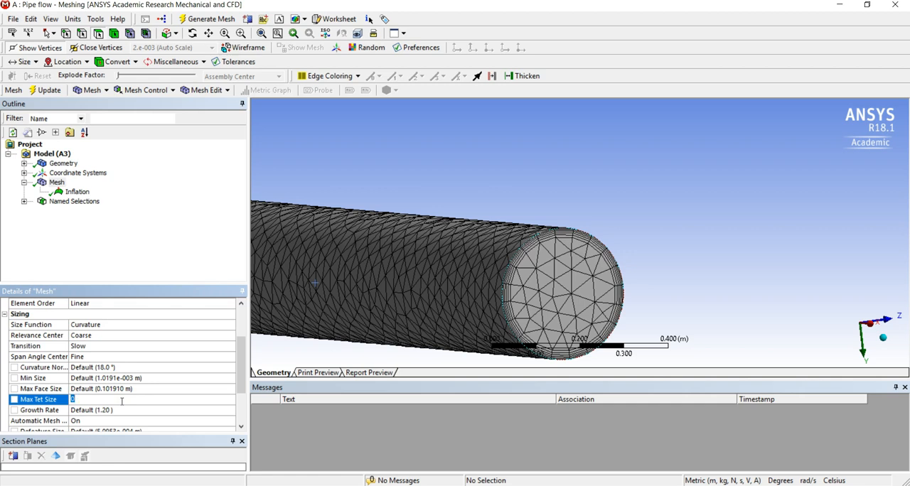
text(0.01)
key(Return)
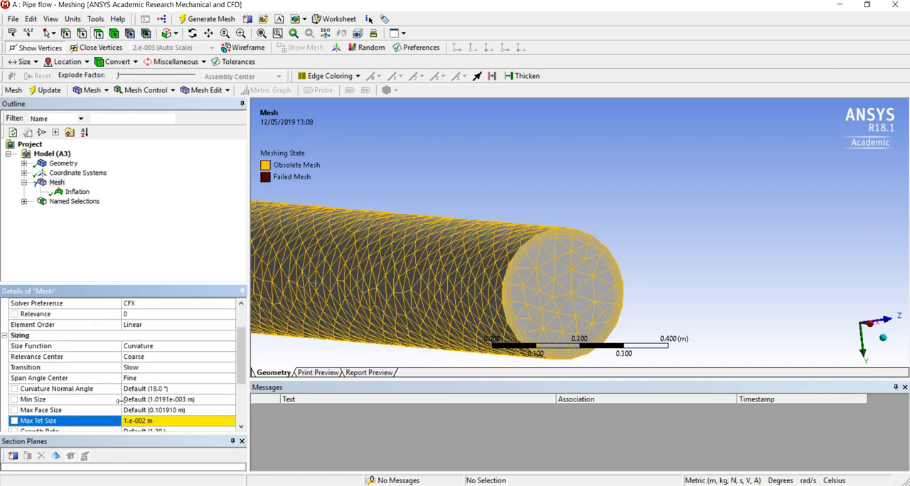
Set the mesh's Max Face Size to 0.01 m
scroll(132, 402, down, 1)
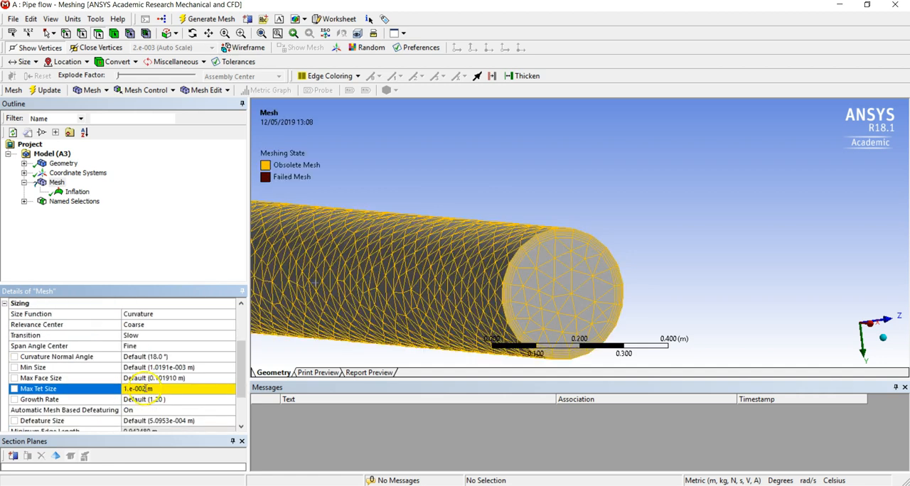
click(151, 378)
text(0)
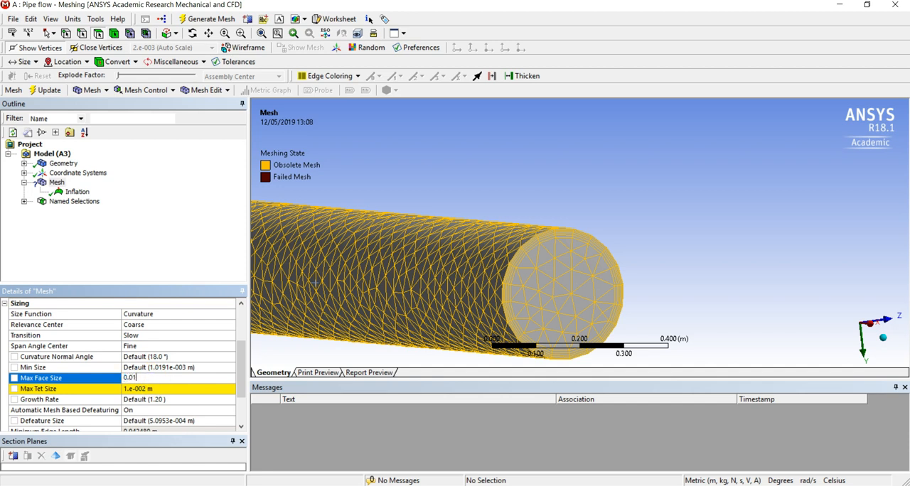
text(.01)
key(Return)
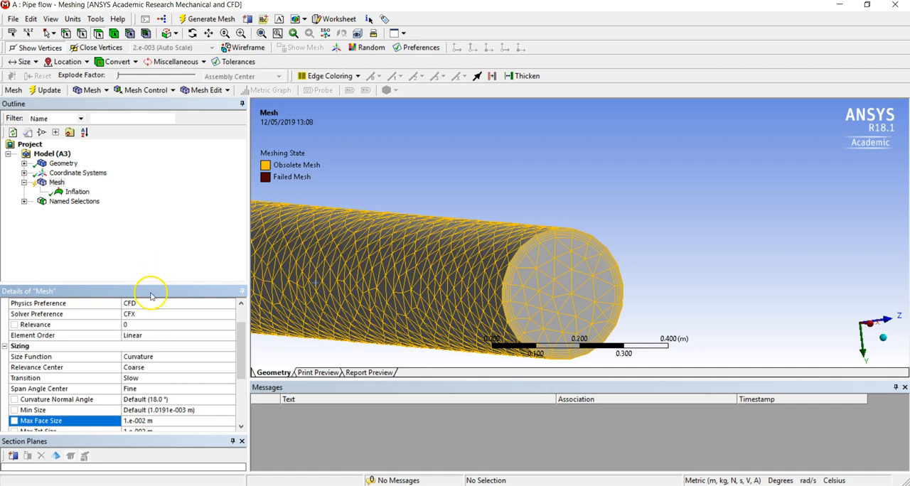
Set the mesh's Max Face Size to 0.02 m
scroll(135, 356, down, 1)
click(129, 390)
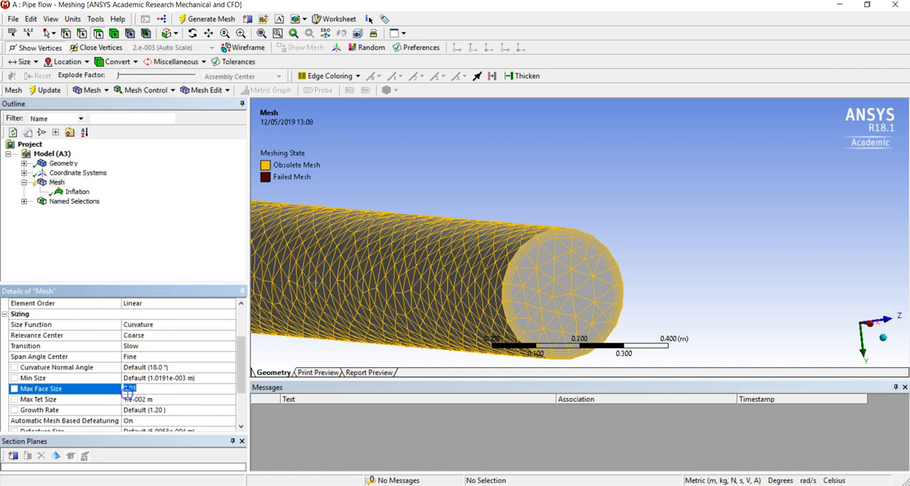
text(0.01)
key(BackSpace)
text(2)
Set the mesh's Max Tet Size to 0.02 m
click(135, 399)
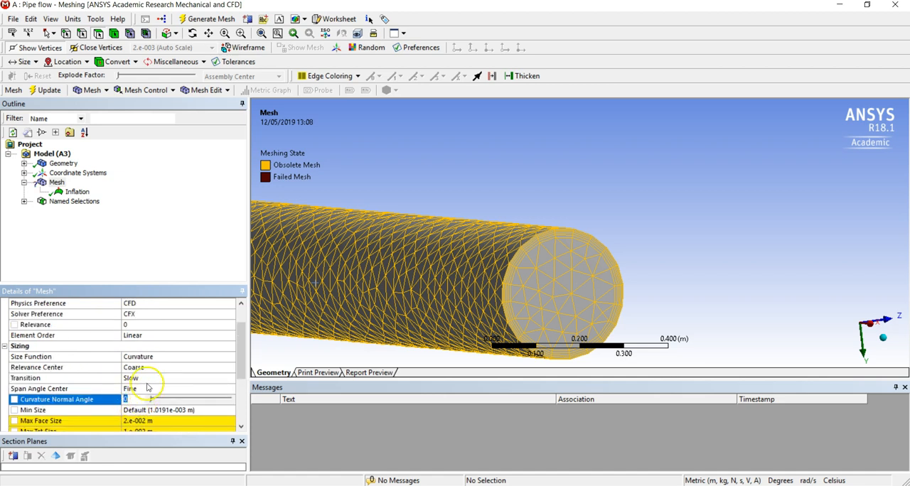
scroll(148, 387, down, 1)
click(164, 399)
text(0.02)
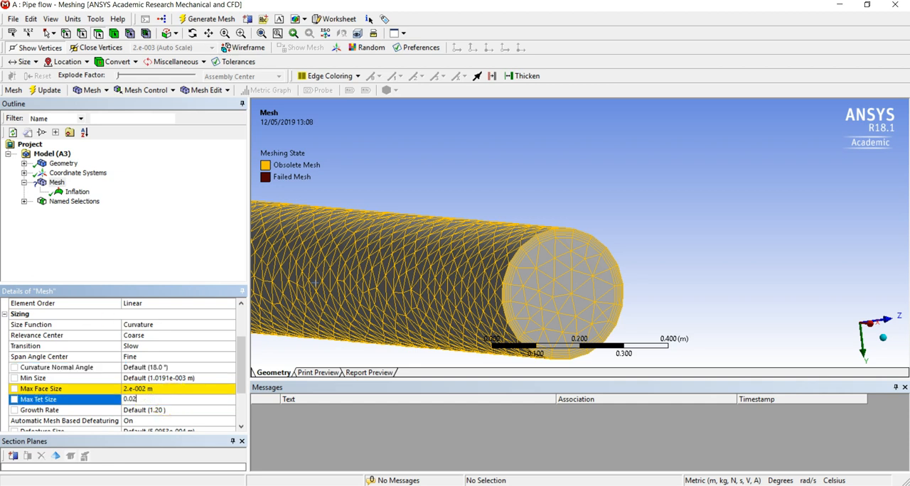
key(Return)
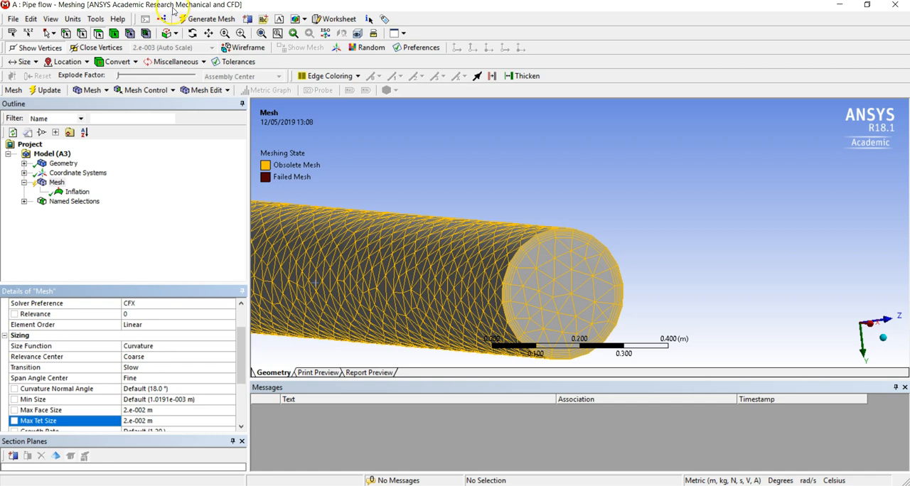
Generate the pipe mesh with the new element sizes and close the Meshing window
click(192, 21)
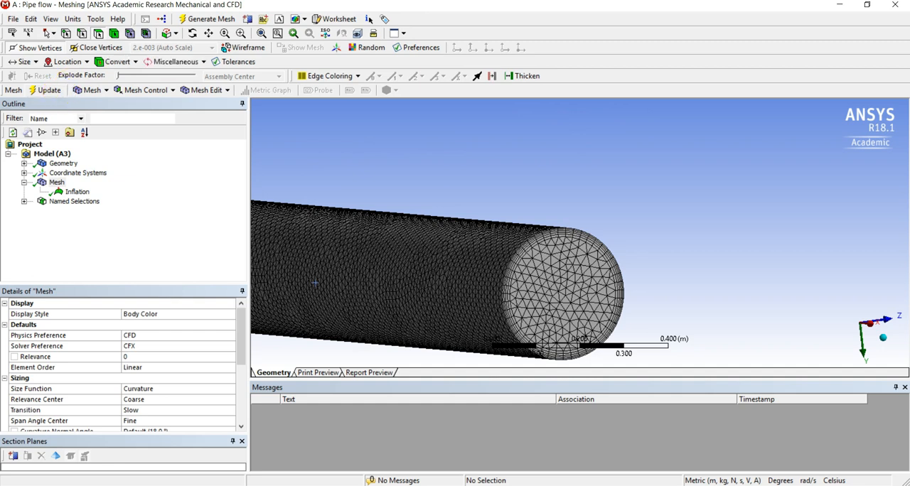
click(897, 7)
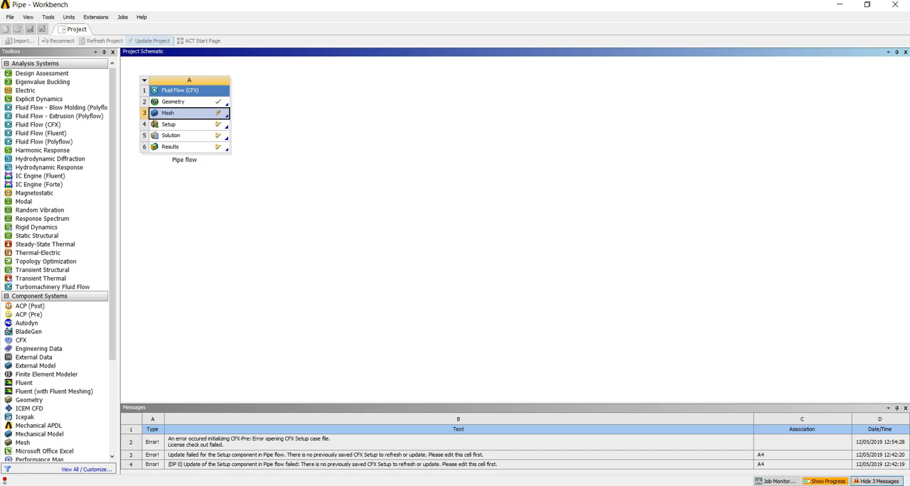
Display the solver monitors for the Pipe flow system's Solution while the project updates
click(168, 136)
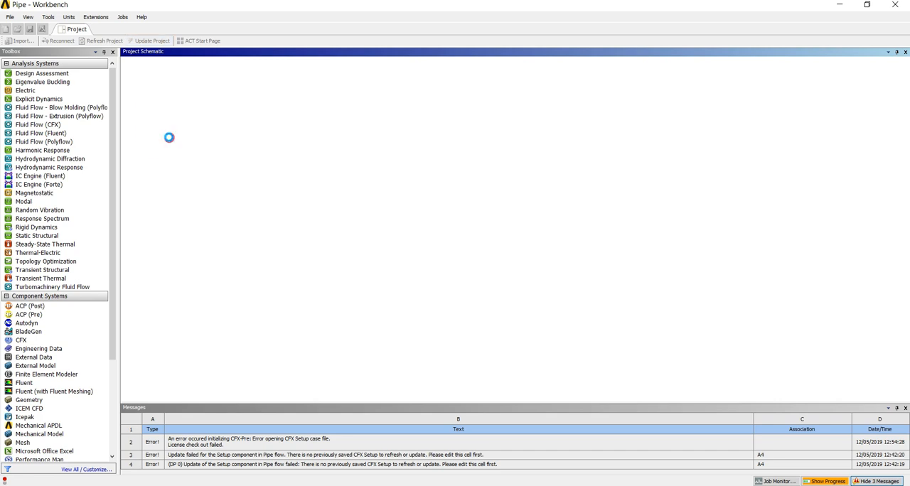
right_click(168, 136)
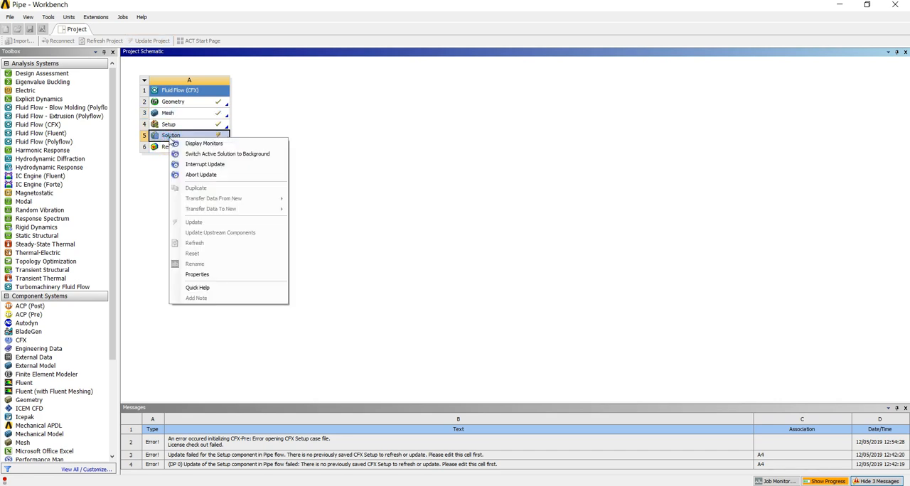
click(178, 143)
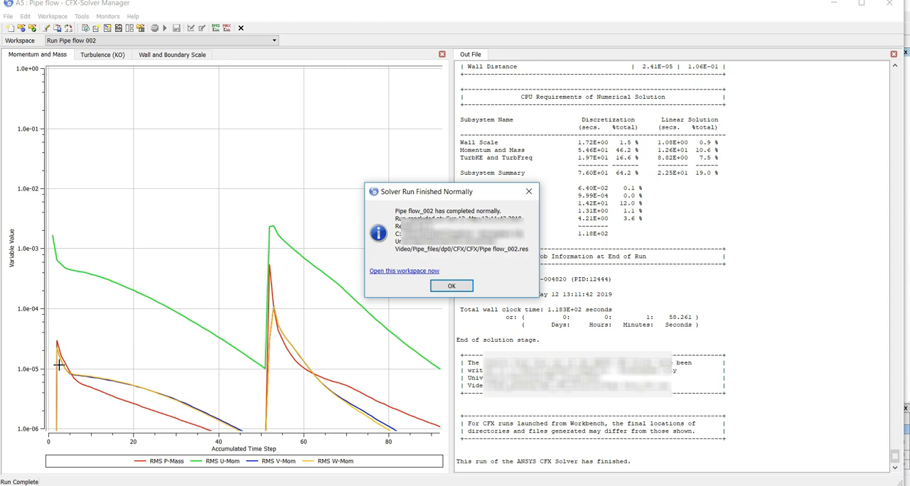
Acknowledge the end of the solver run, close CFX-Solver Manager and open the Pipe flow Results in CFD-Post
click(448, 286)
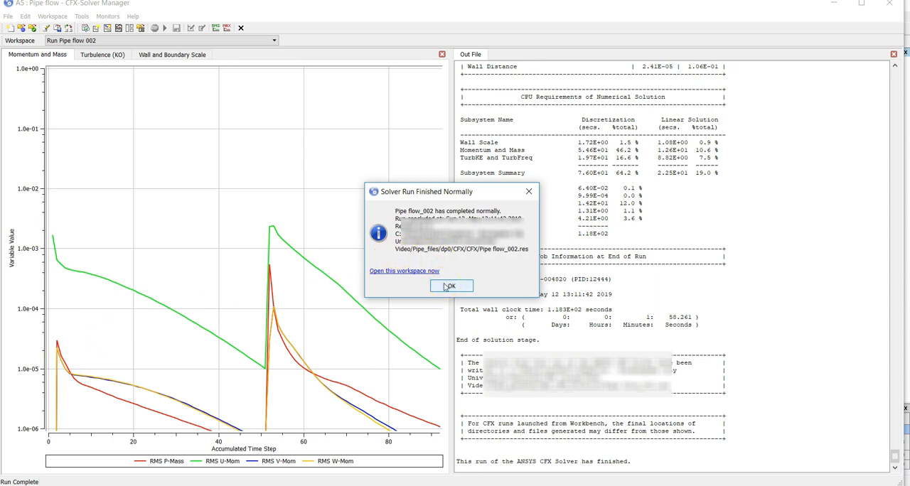
click(447, 285)
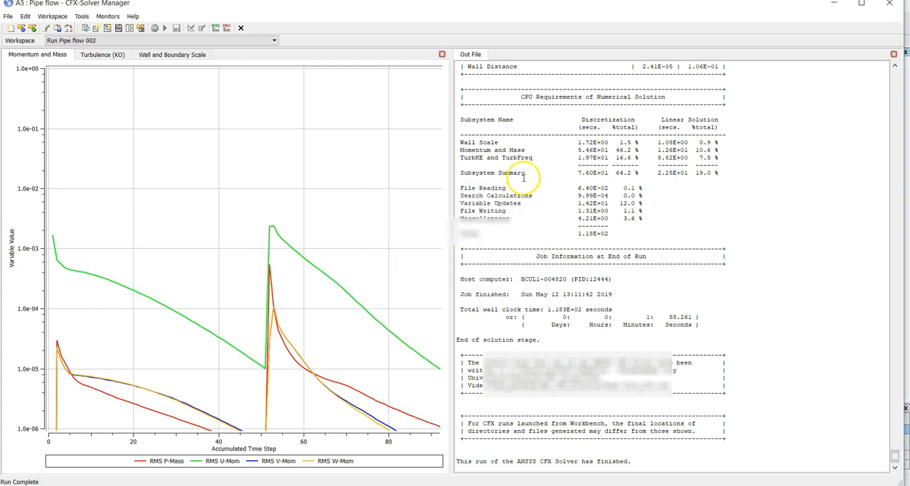
click(890, 6)
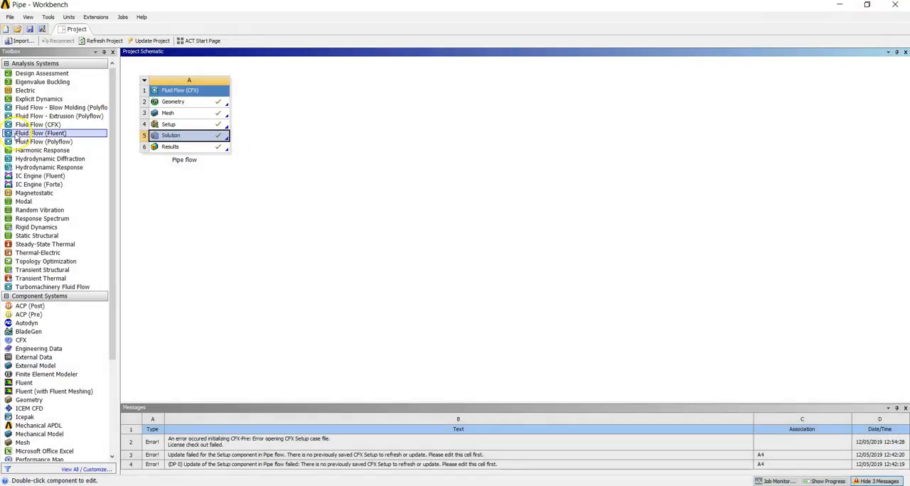
double_click(179, 149)
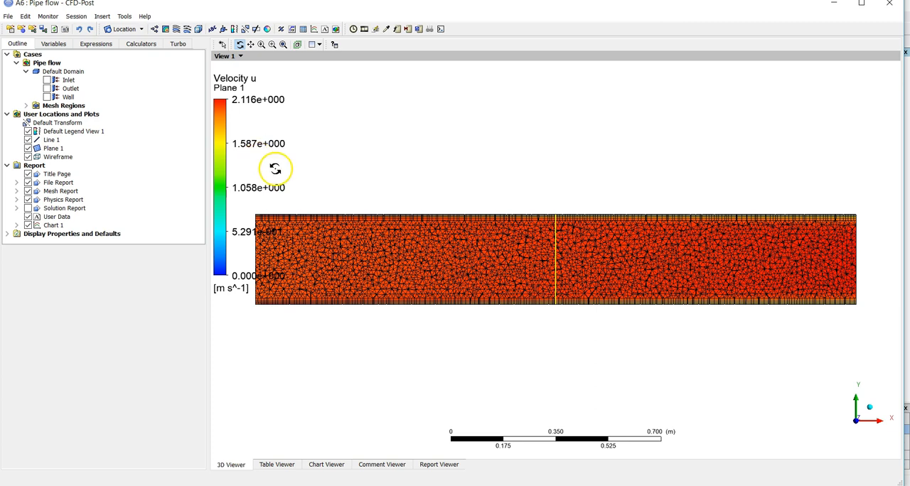
Examine the velocity contours and inflation layers near the pipe's upper wall on Plane 1, and view the Chart 1 velocity profile
right_drag(421, 217, 433, 223)
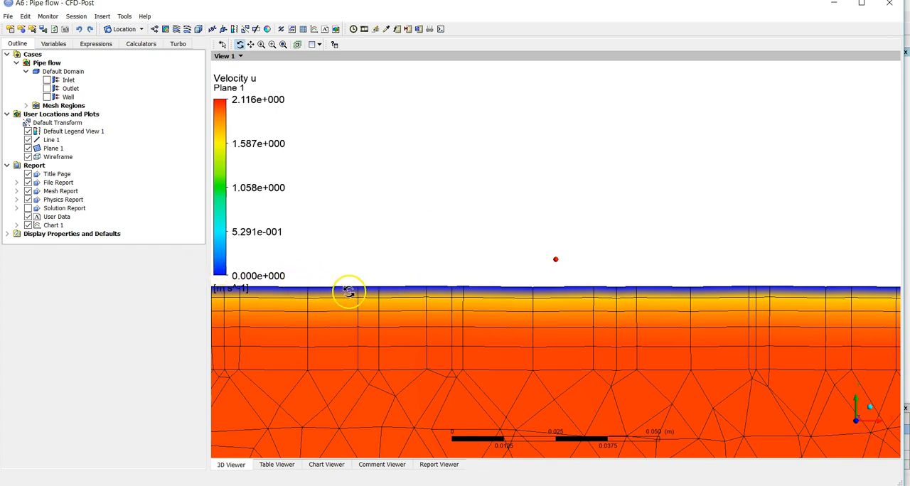
scroll(351, 298, down, 3)
scroll(351, 299, down, 3)
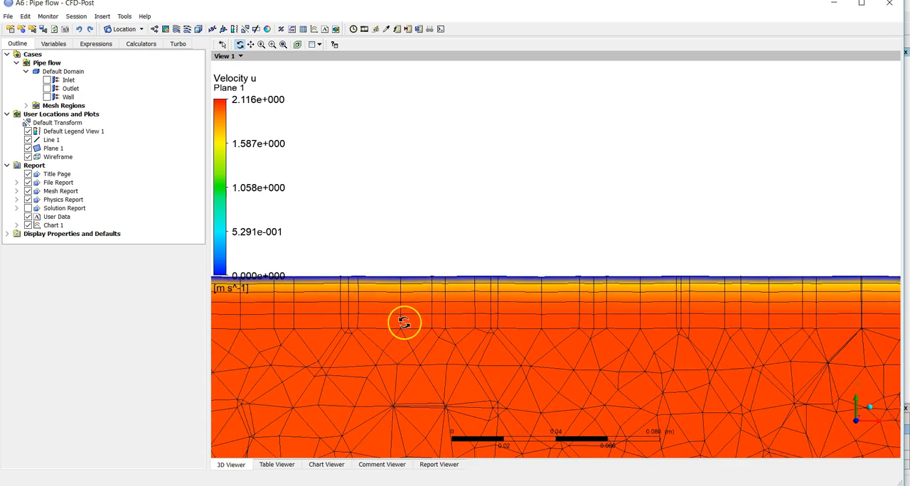
scroll(403, 322, up, 1)
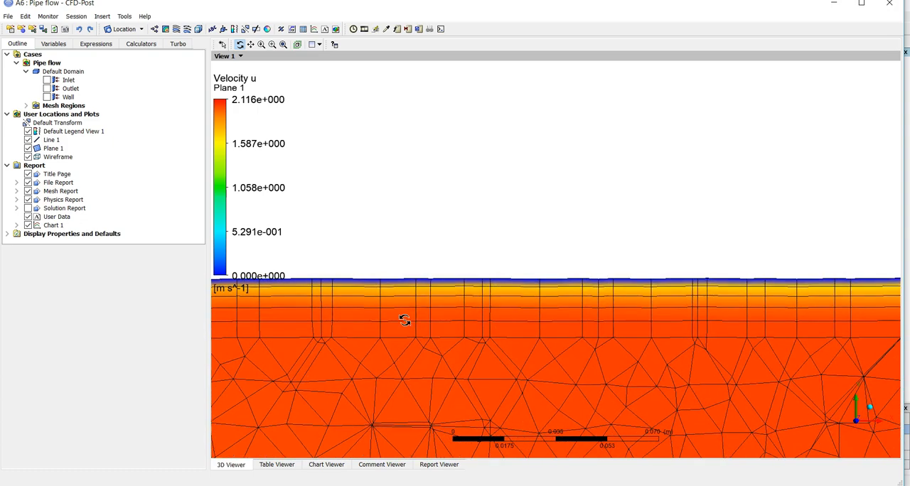
scroll(403, 321, down, 3)
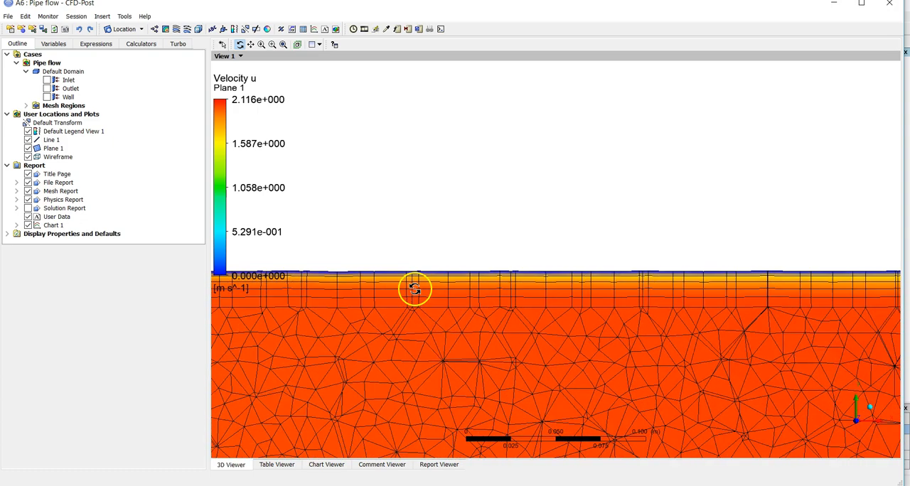
scroll(417, 288, down, 5)
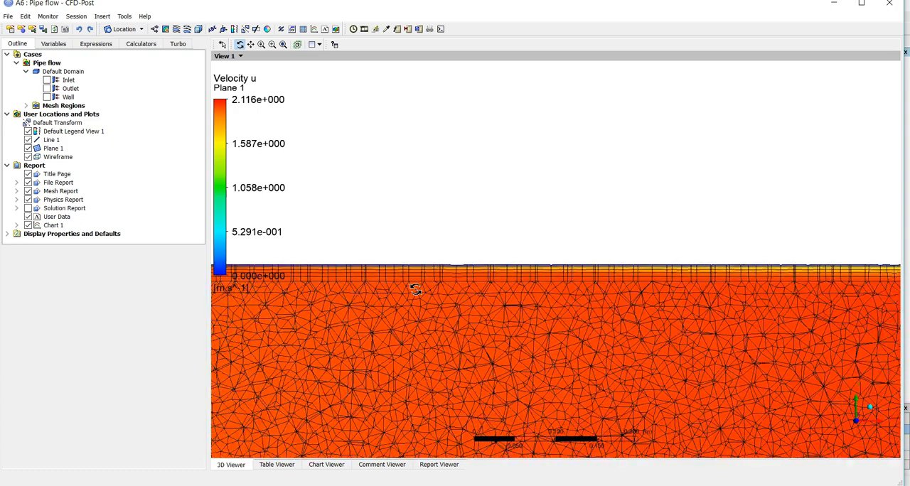
right_drag(450, 261, 481, 275)
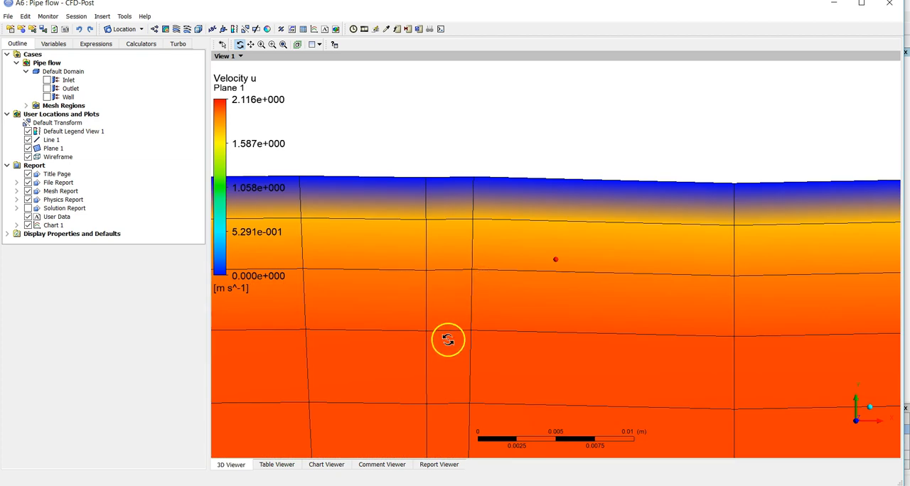
drag(465, 264, 455, 300)
scroll(454, 301, down, 6)
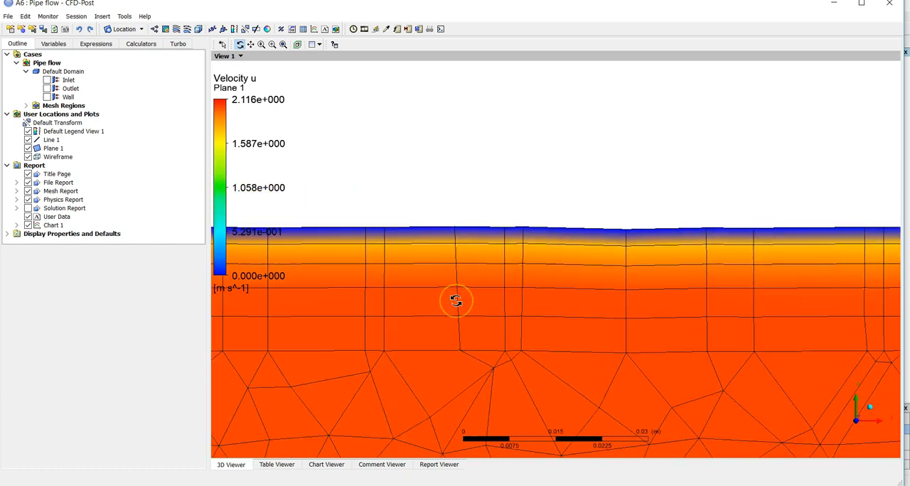
scroll(455, 301, down, 3)
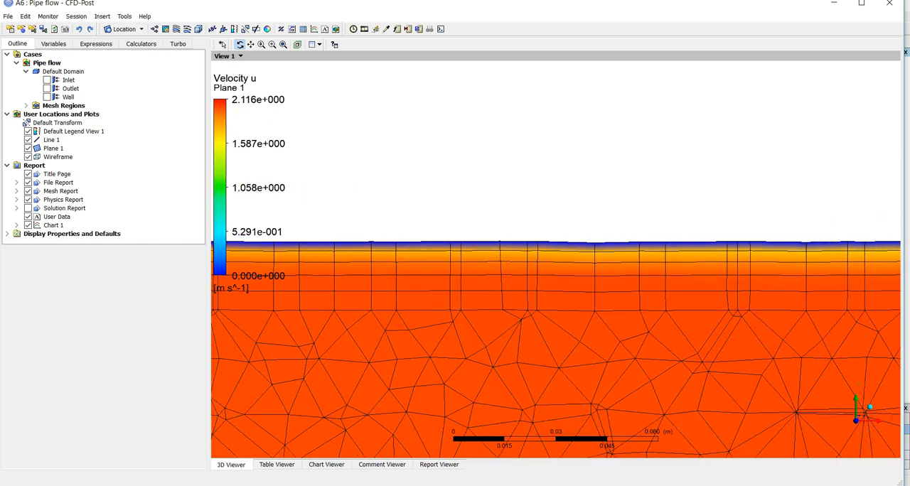
click(283, 46)
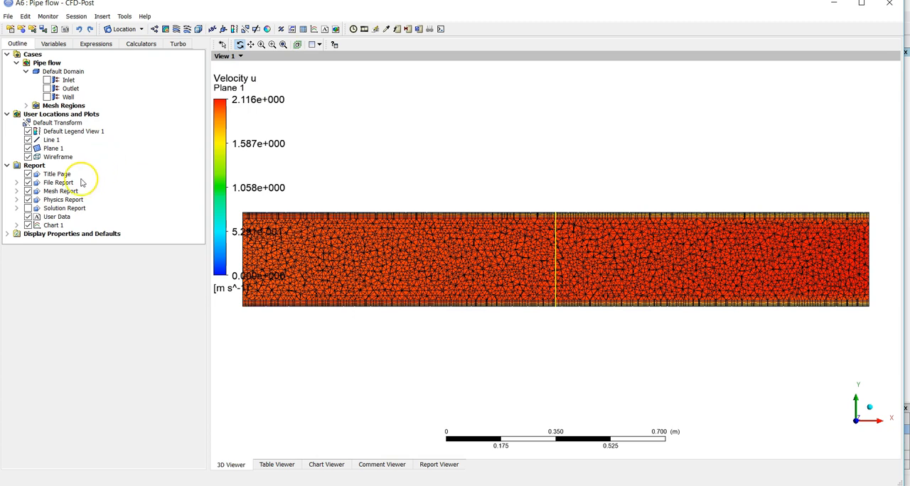
click(51, 226)
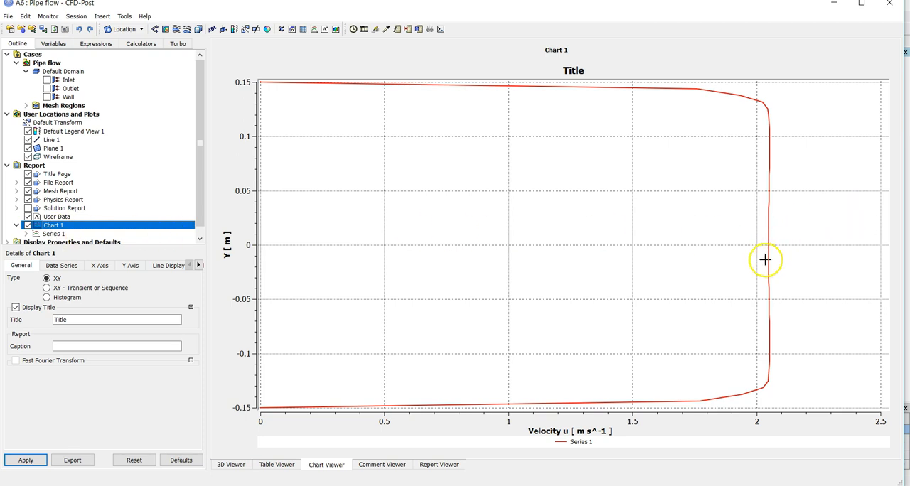
Return to the 3D view and colour Plane 1 by the Pressure variable with a Global range
click(230, 465)
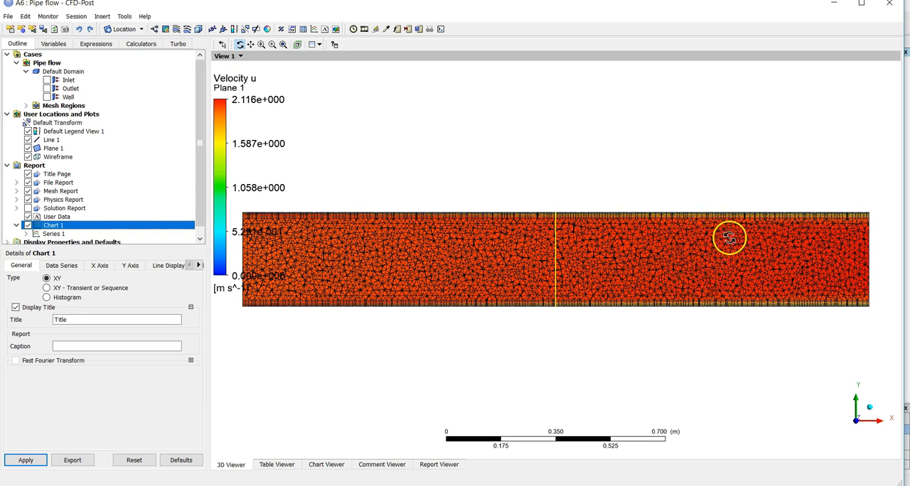
click(53, 147)
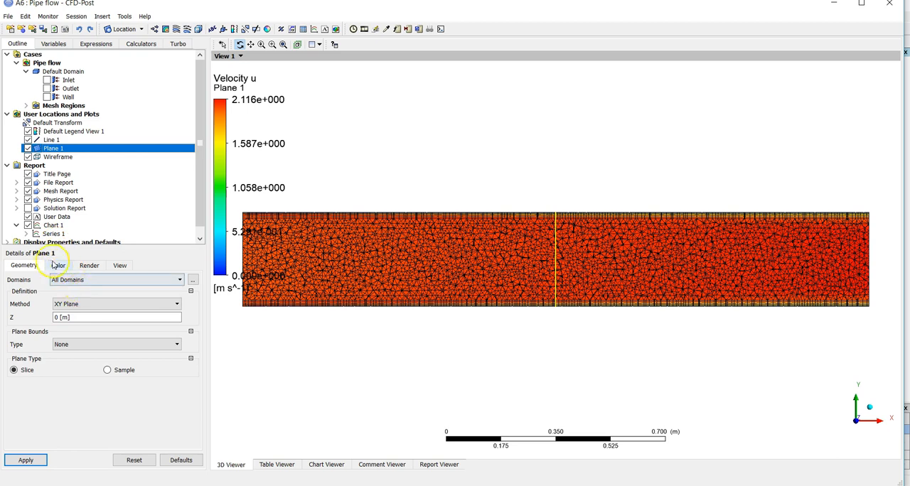
click(55, 265)
click(117, 296)
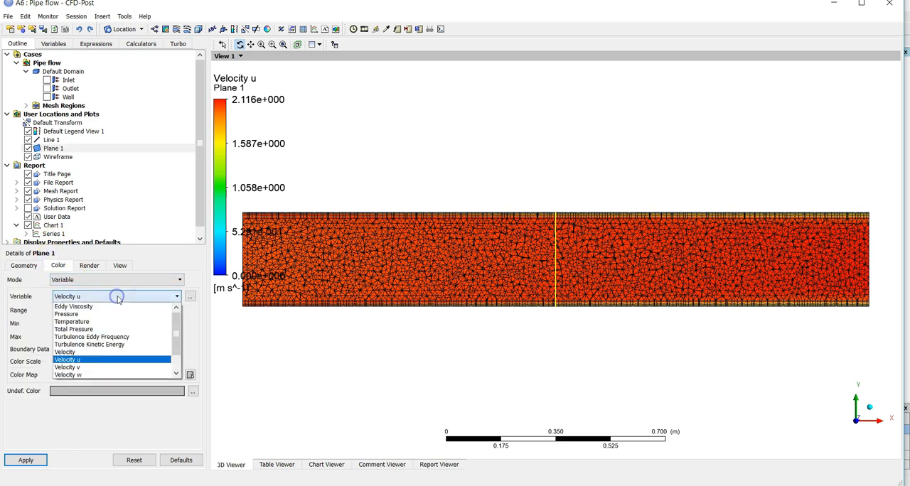
click(102, 314)
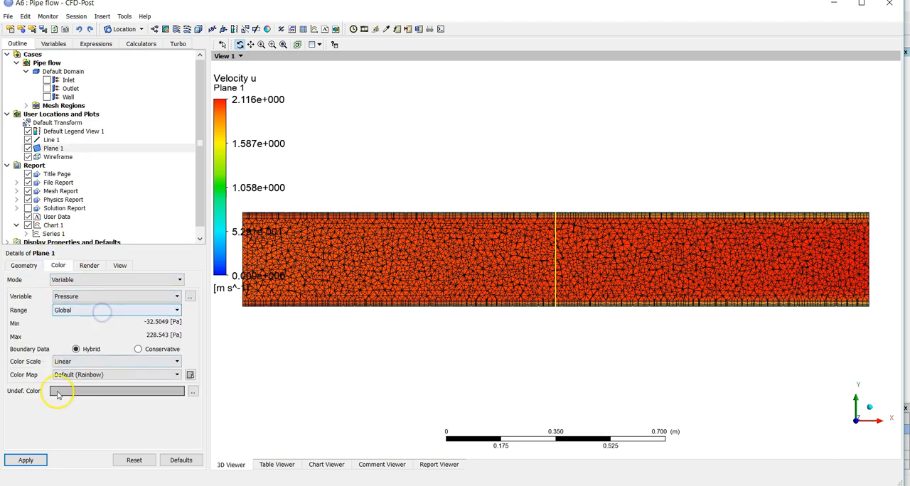
click(25, 460)
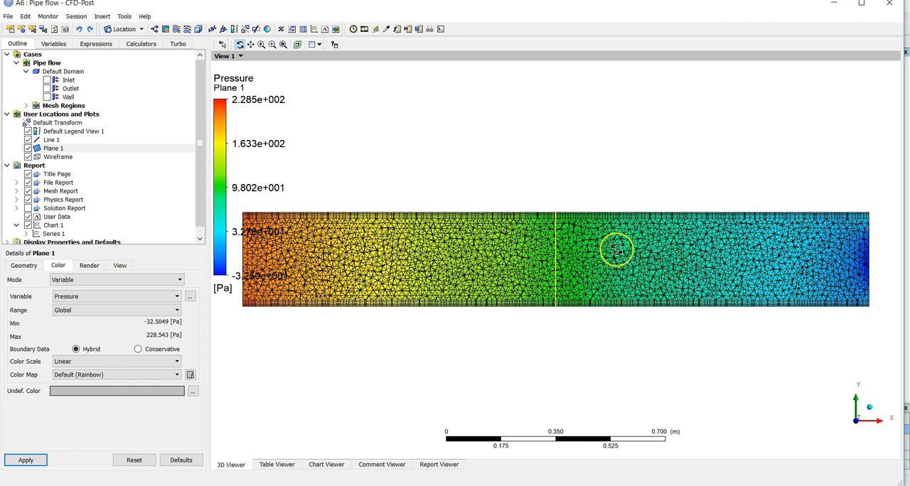
Show the velocity profile chart, select Chart 1 and start exporting its data
click(325, 464)
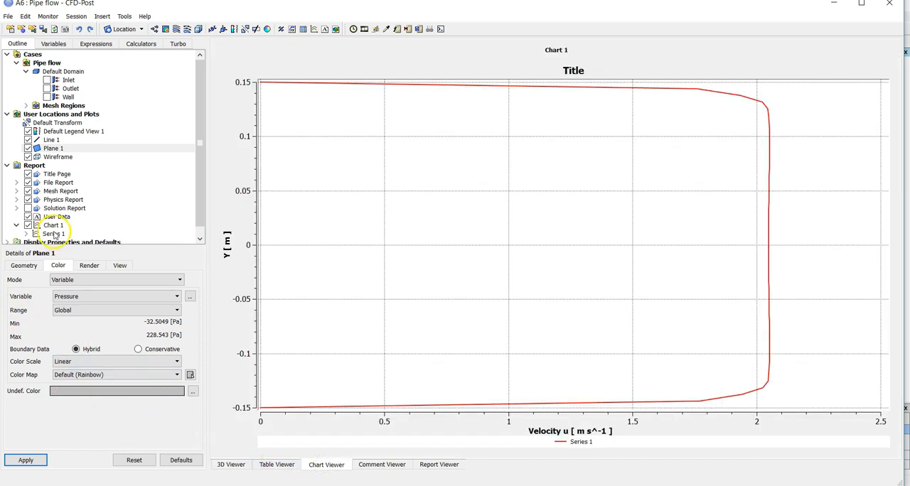
click(53, 225)
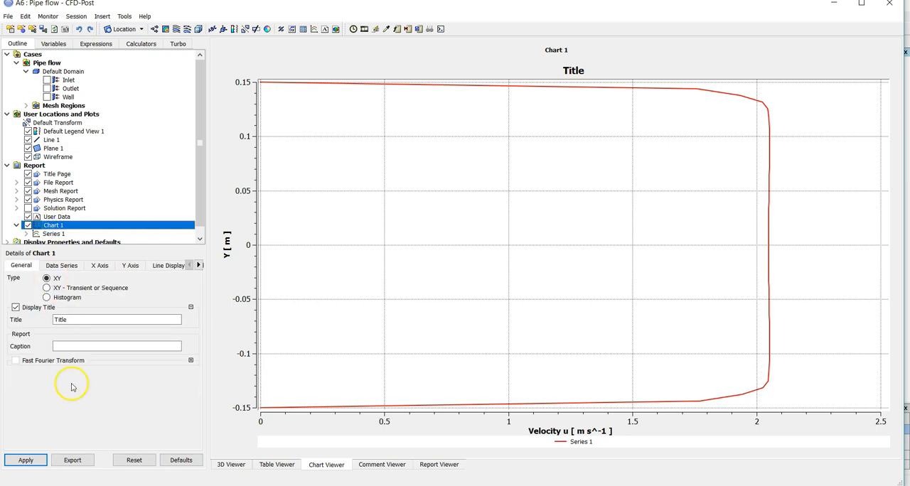
click(76, 461)
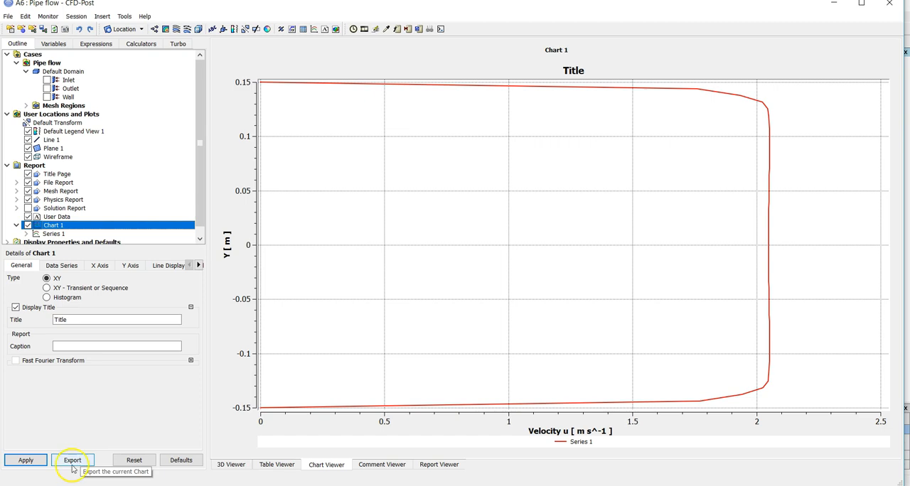